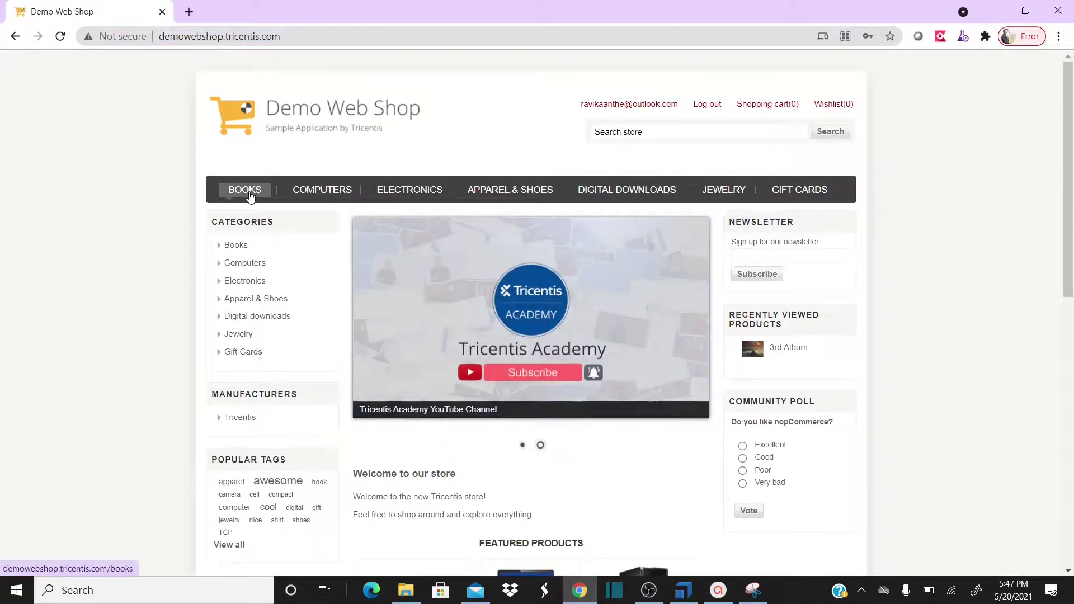
In the Books category, add Computing and Internet and Fiction to the cart
{"action": "left_click", "coordinate": [251, 194]}
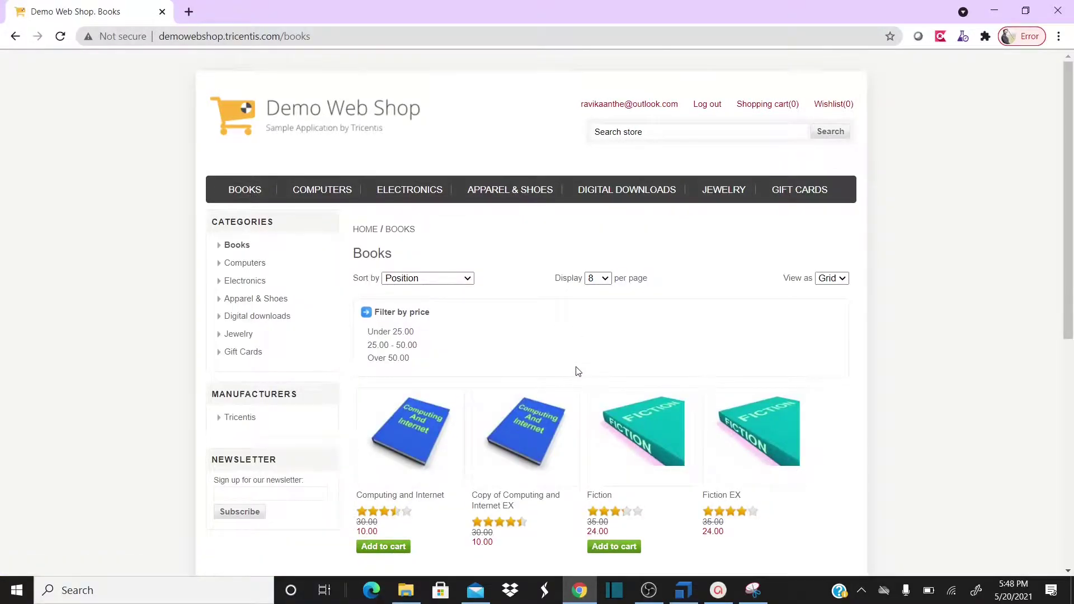
{"action": "scroll", "coordinate": [576, 378], "scroll_direction": "down", "scroll_amount": 3}
{"action": "scroll", "coordinate": [439, 398], "scroll_direction": "down", "scroll_amount": 3}
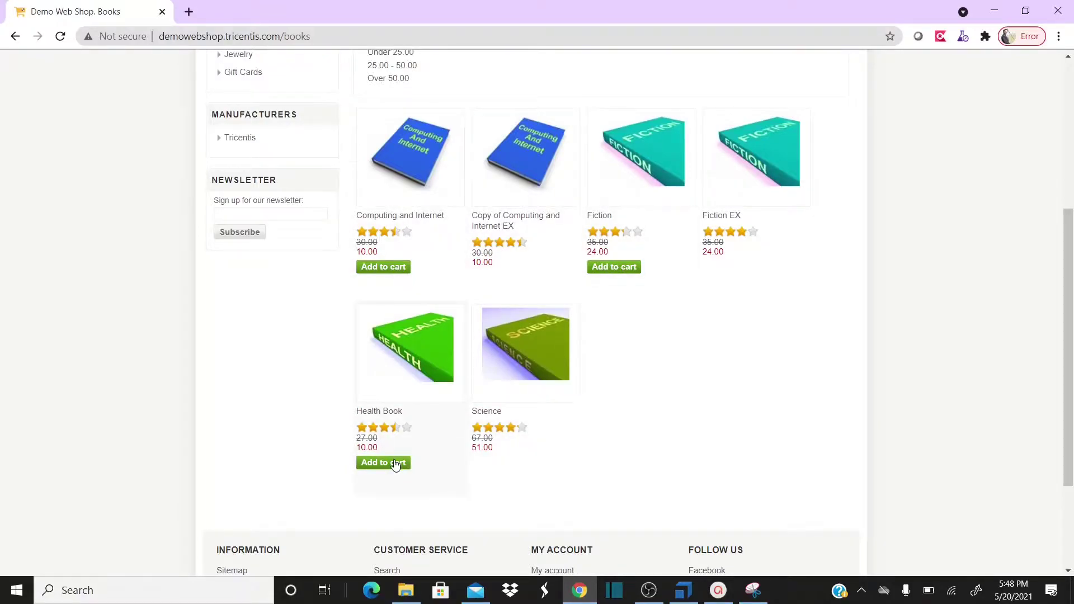
{"action": "scroll", "coordinate": [674, 424], "scroll_direction": "up", "scroll_amount": 1}
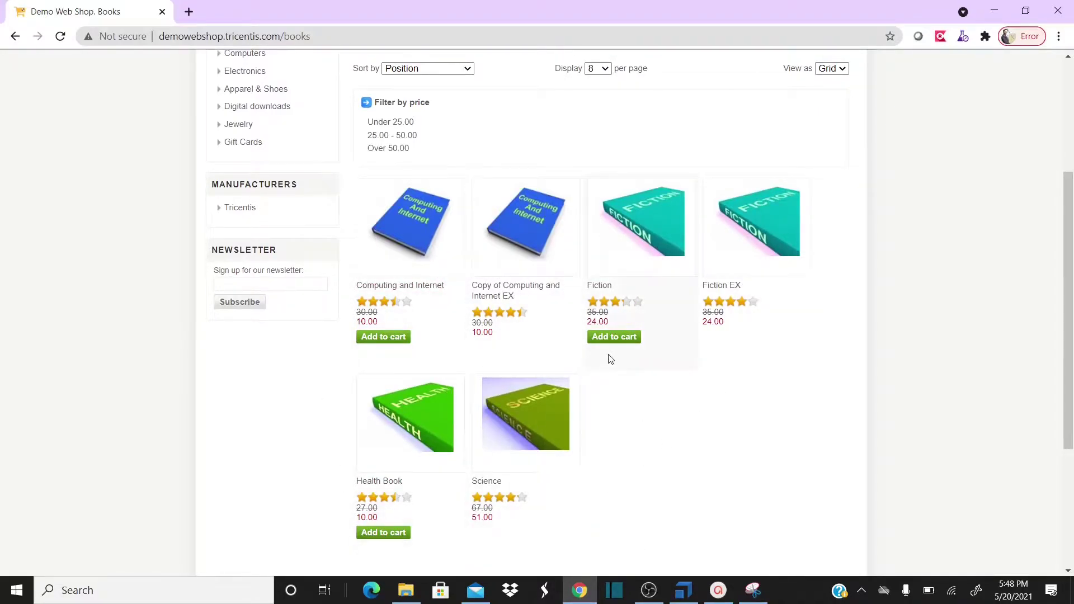
{"action": "scroll", "coordinate": [650, 354], "scroll_direction": "up", "scroll_amount": 3}
{"action": "scroll", "coordinate": [640, 363], "scroll_direction": "down", "scroll_amount": 2}
{"action": "left_click", "coordinate": [394, 409]}
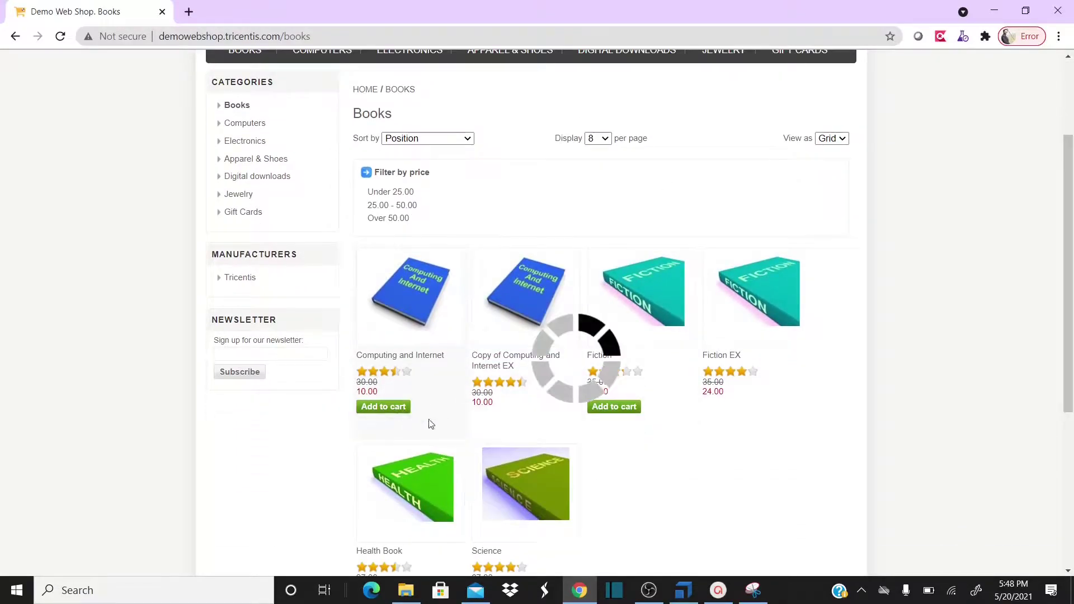
{"action": "scroll", "coordinate": [621, 375], "scroll_direction": "down", "scroll_amount": 1}
{"action": "left_click", "coordinate": [614, 337]}
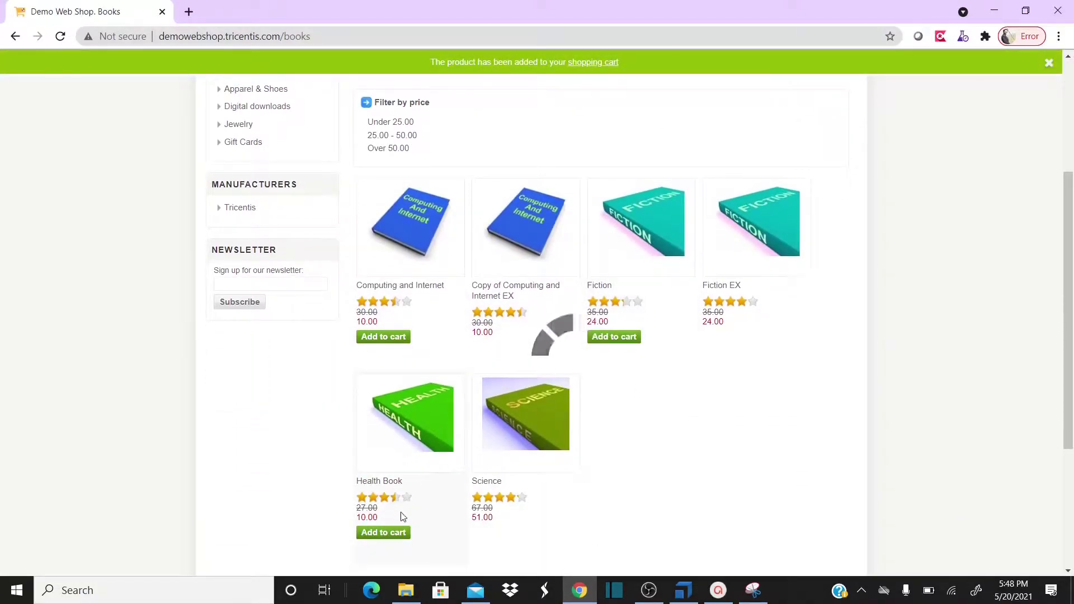
{"action": "scroll", "coordinate": [693, 372], "scroll_direction": "up", "scroll_amount": 3}
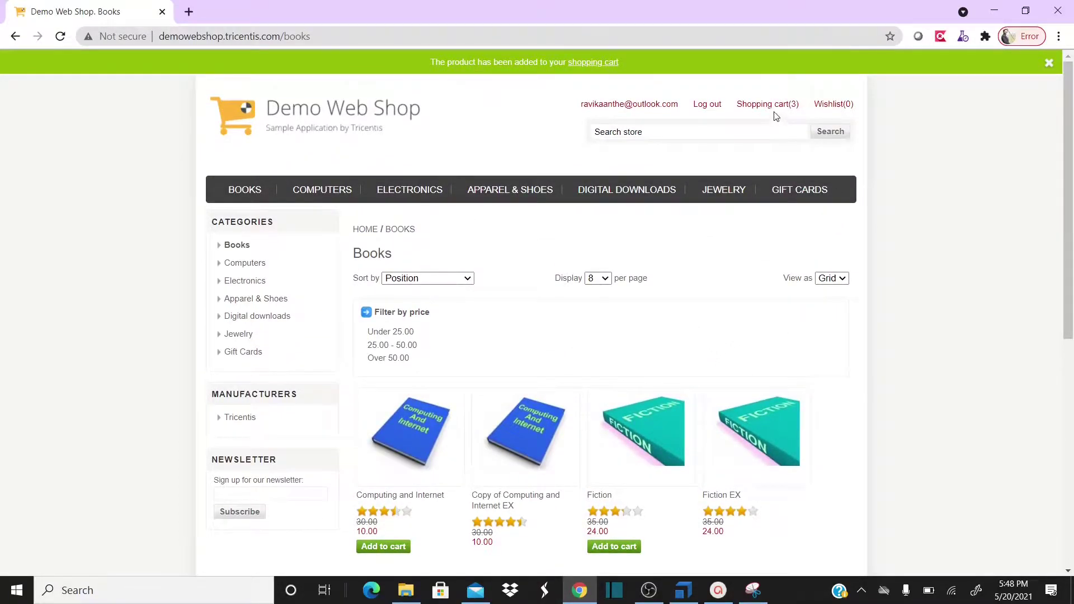
Review the three-item cart (sub-total 44.00), return to Books, then bring Tosca Commander forward
{"action": "left_click", "coordinate": [750, 104]}
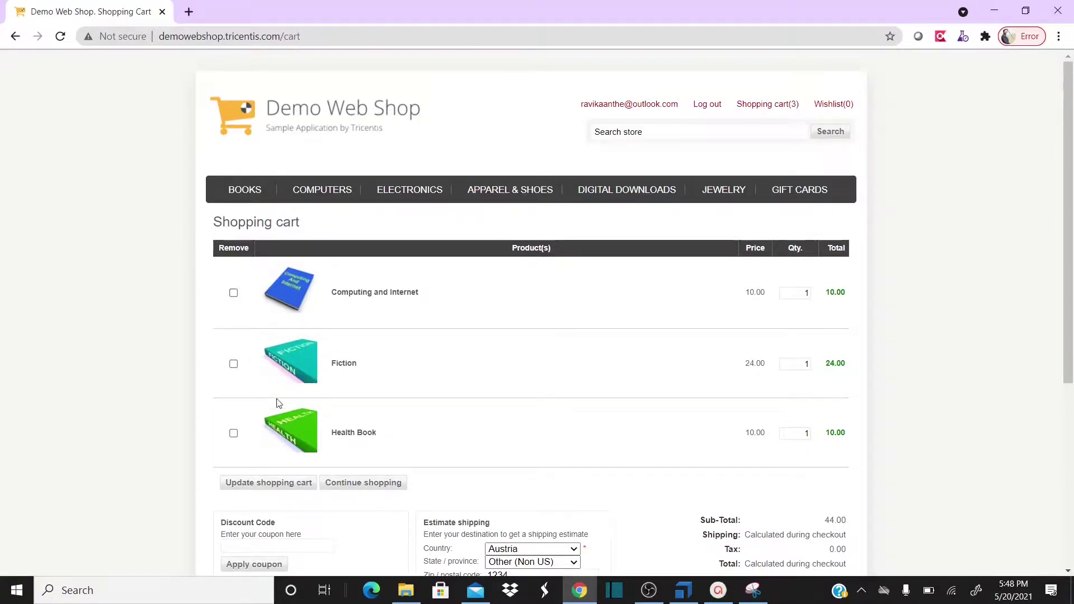
{"action": "scroll", "coordinate": [316, 361], "scroll_direction": "down", "scroll_amount": 3}
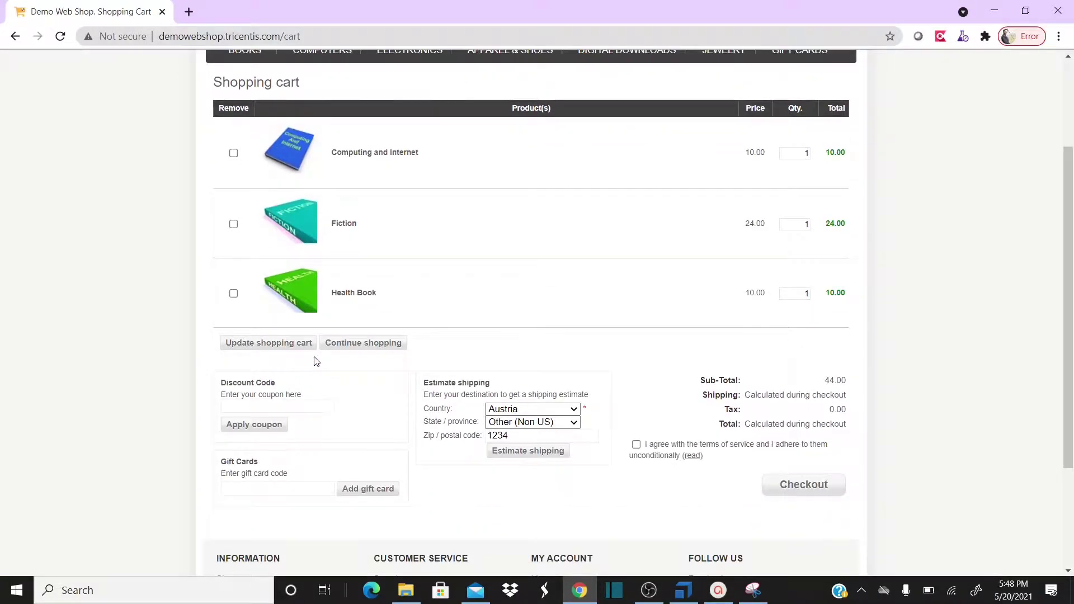
{"action": "scroll", "coordinate": [313, 358], "scroll_direction": "up", "scroll_amount": 3}
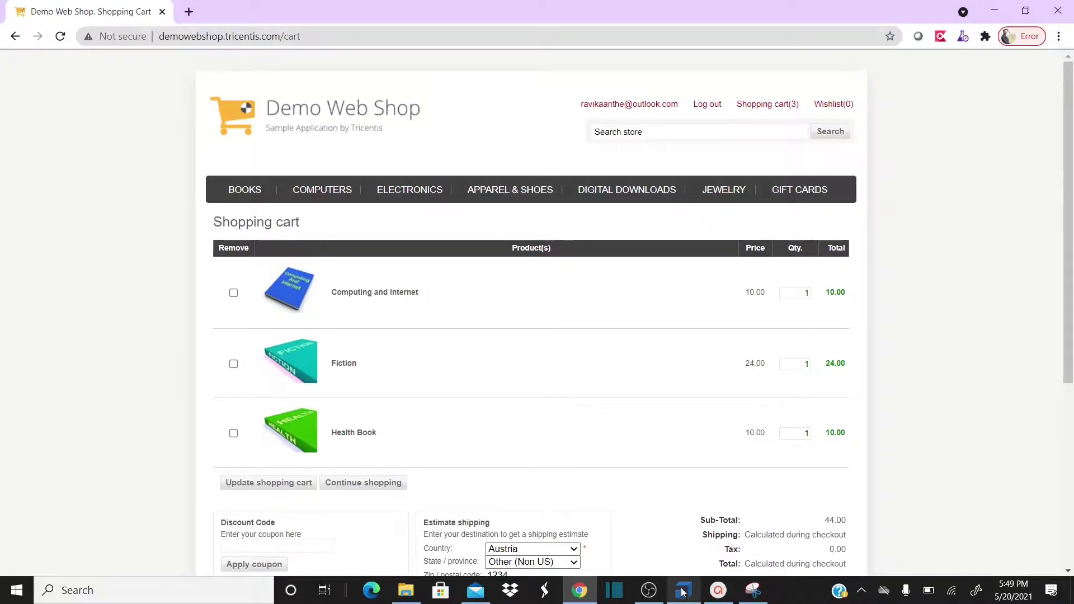
{"action": "mouse_move", "coordinate": [683, 597]}
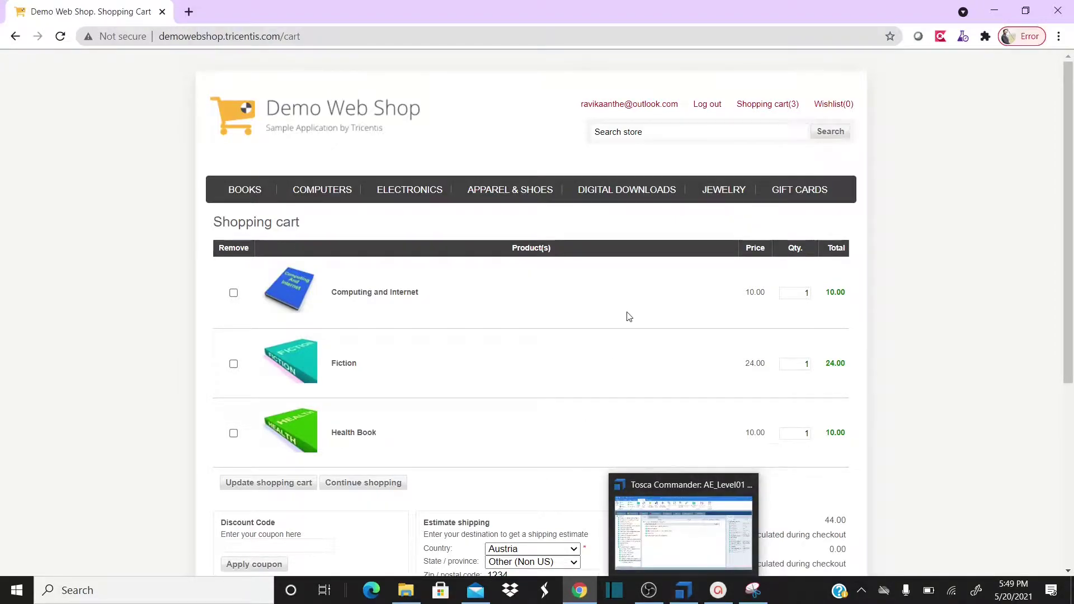
{"action": "left_click", "coordinate": [624, 106]}
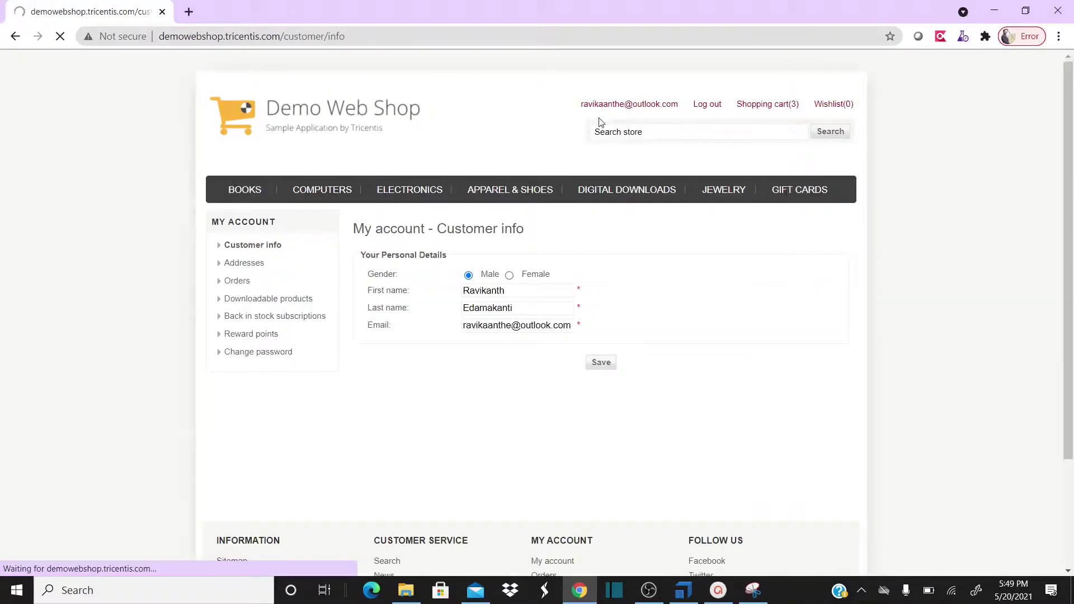
{"action": "left_click", "coordinate": [240, 193]}
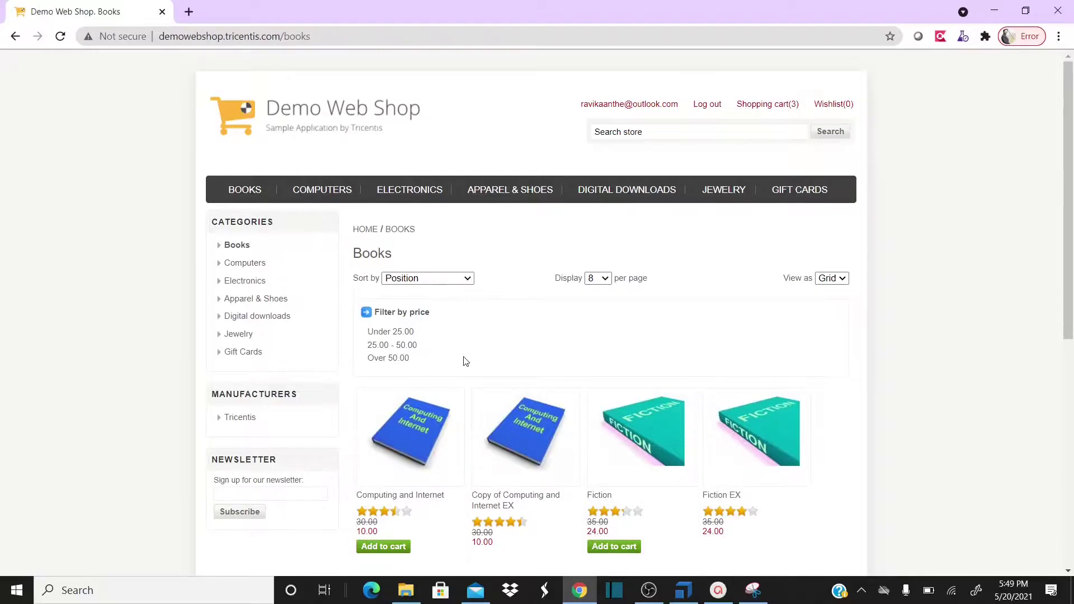
{"action": "scroll", "coordinate": [463, 361], "scroll_direction": "down", "scroll_amount": 2}
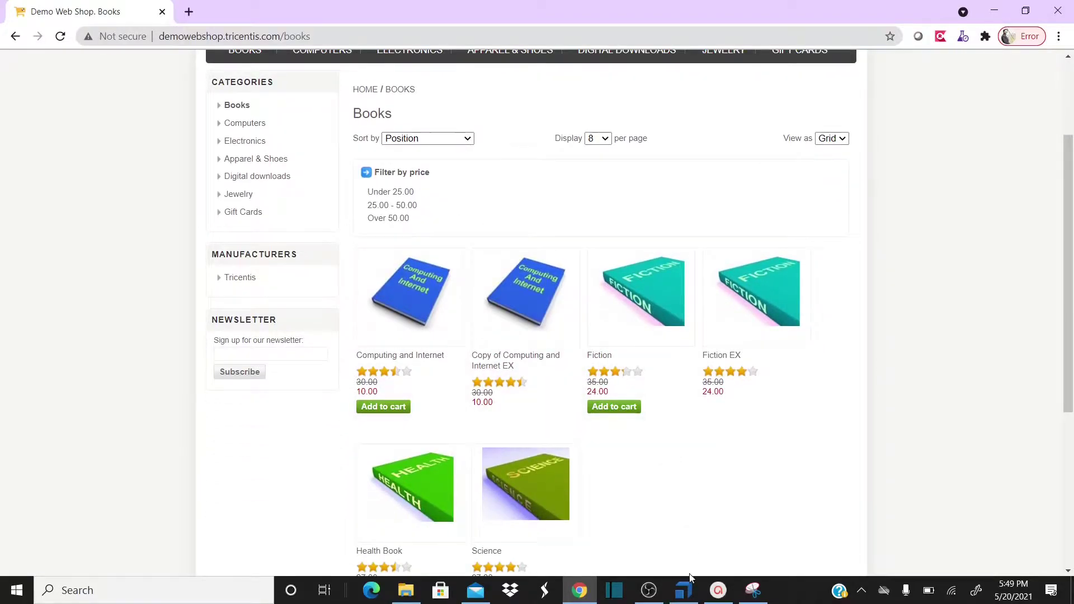
{"action": "left_click", "coordinate": [684, 590]}
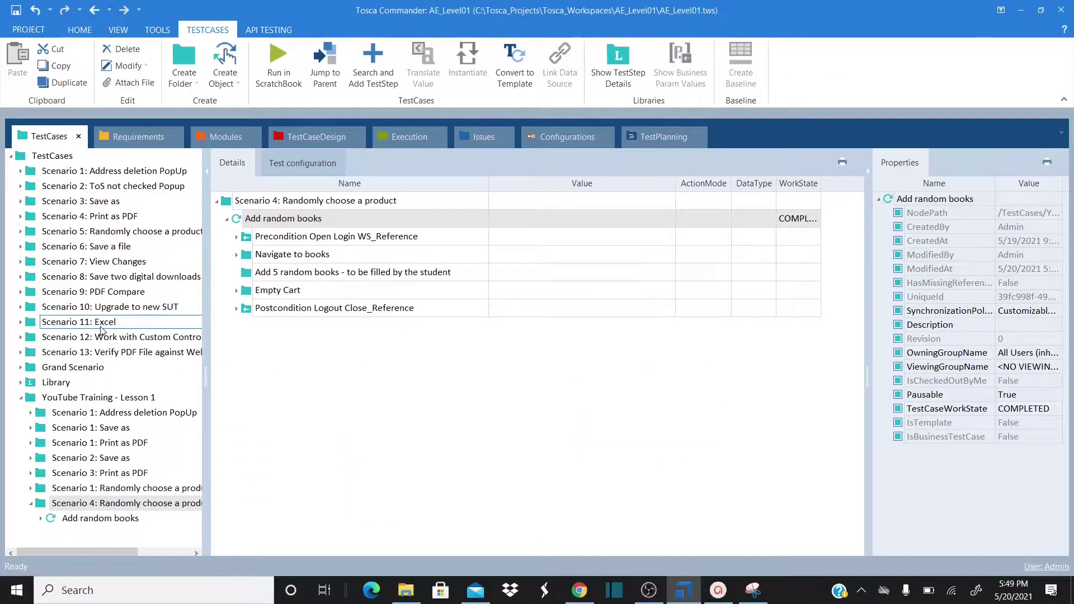
Collapse Scenario 4 and adjust the width of the test case tree pane
{"action": "left_click", "coordinate": [31, 507]}
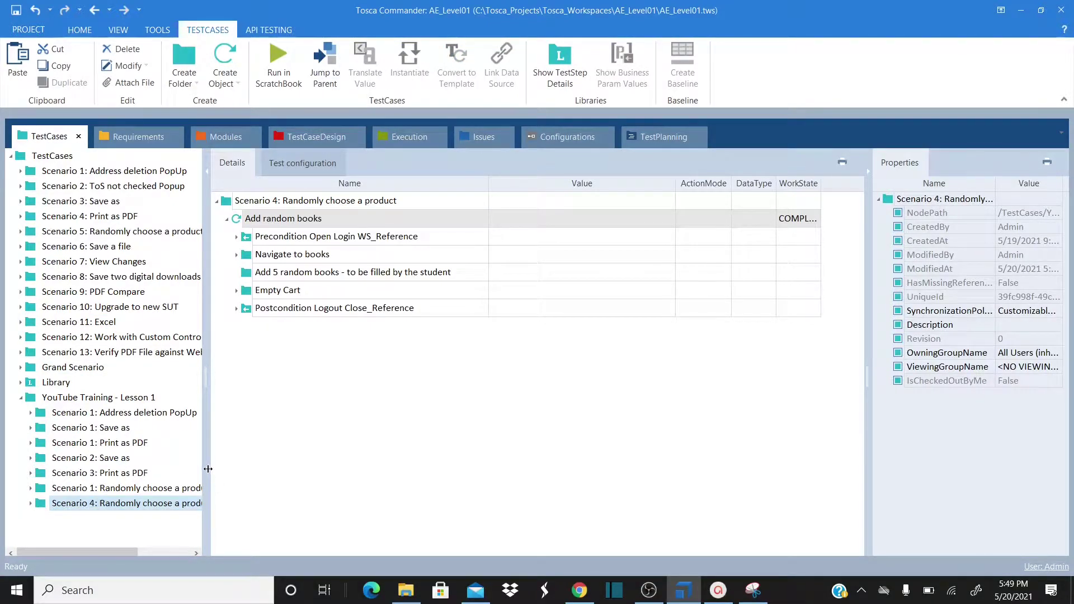
{"action": "left_click_drag", "start_coordinate": [208, 469], "coordinate": [234, 469]}
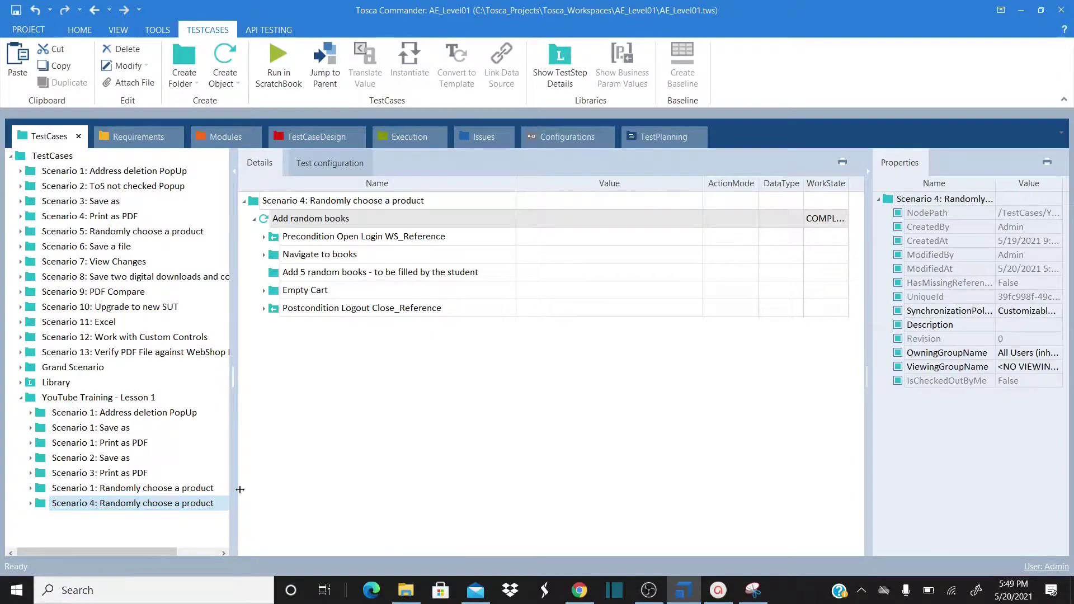
{"action": "left_click", "coordinate": [327, 206]}
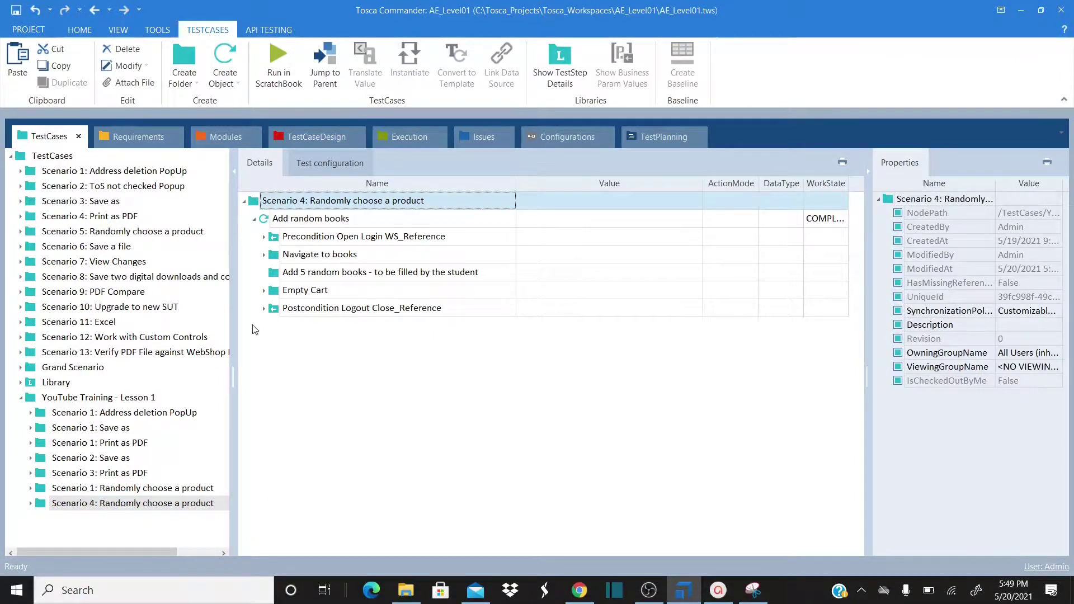
{"action": "left_click_drag", "start_coordinate": [234, 320], "coordinate": [194, 318]}
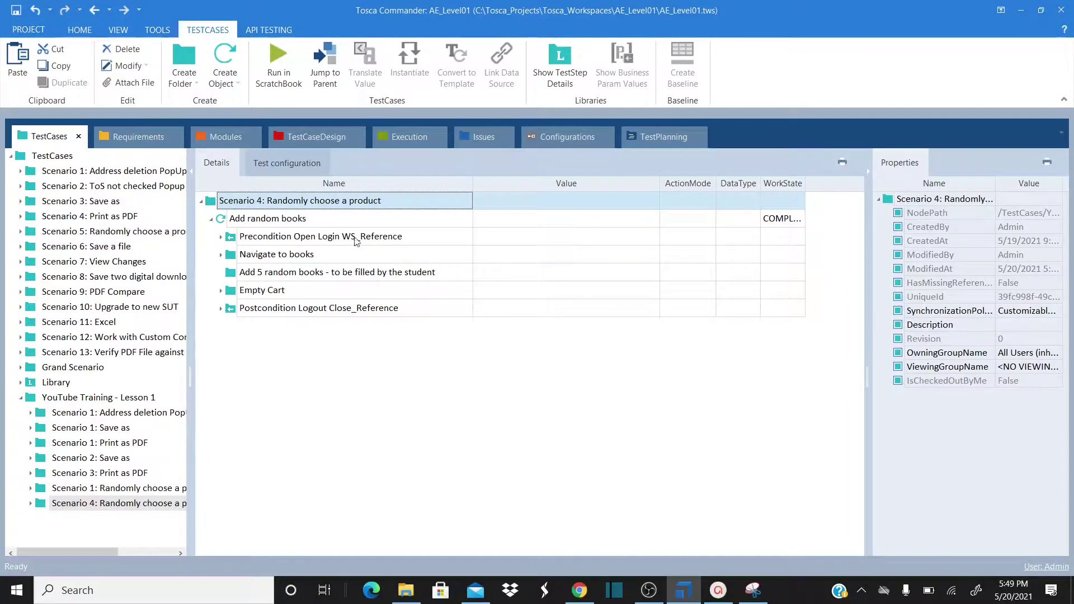
Inspect the Precondition Open Login WS_Reference step, then expand the Library folder
{"action": "left_click", "coordinate": [221, 237]}
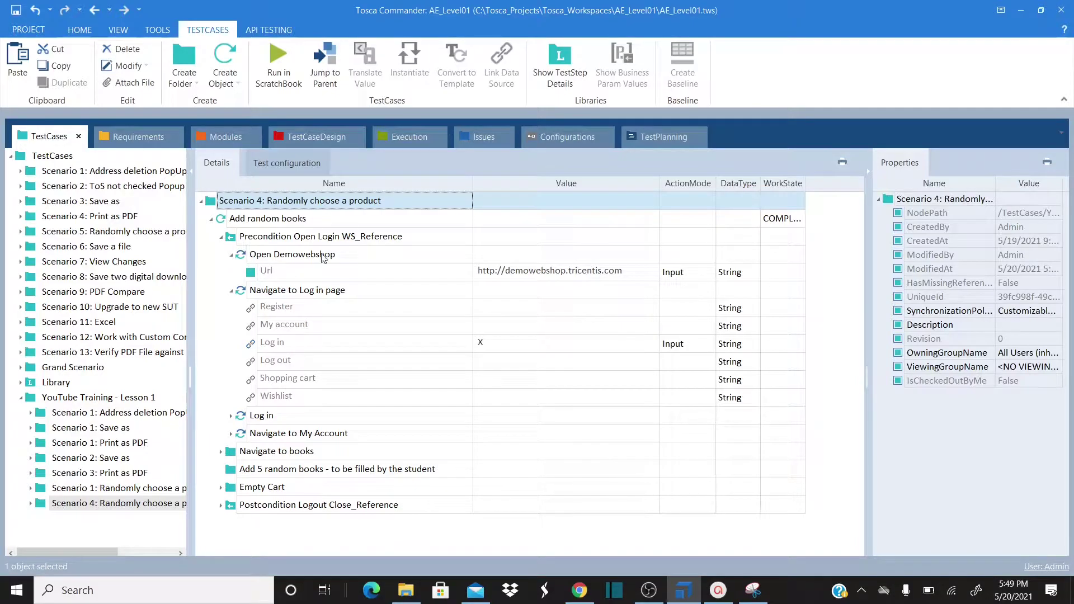
{"action": "left_click", "coordinate": [221, 237]}
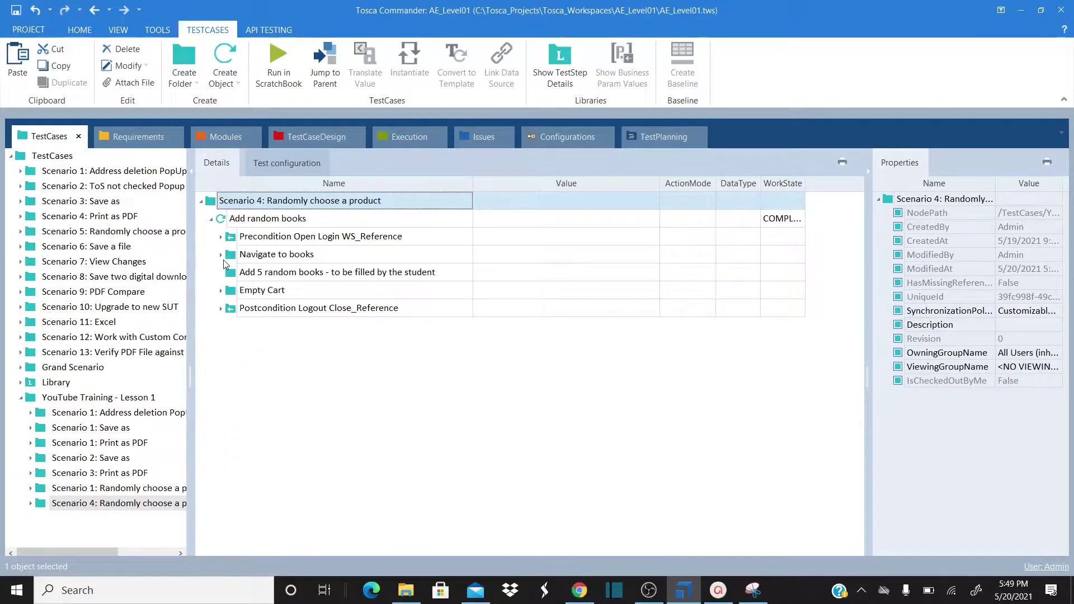
{"action": "left_click", "coordinate": [212, 222]}
{"action": "left_click", "coordinate": [212, 222]}
{"action": "left_click", "coordinate": [221, 238]}
{"action": "left_click", "coordinate": [222, 237]}
{"action": "left_click", "coordinate": [231, 238]}
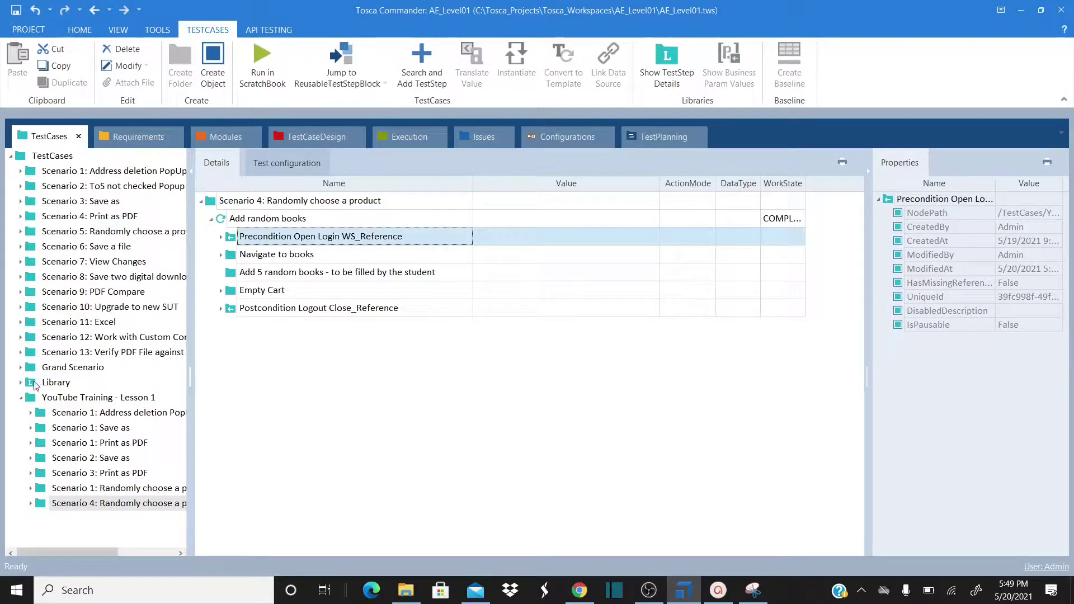
{"action": "left_click", "coordinate": [21, 382]}
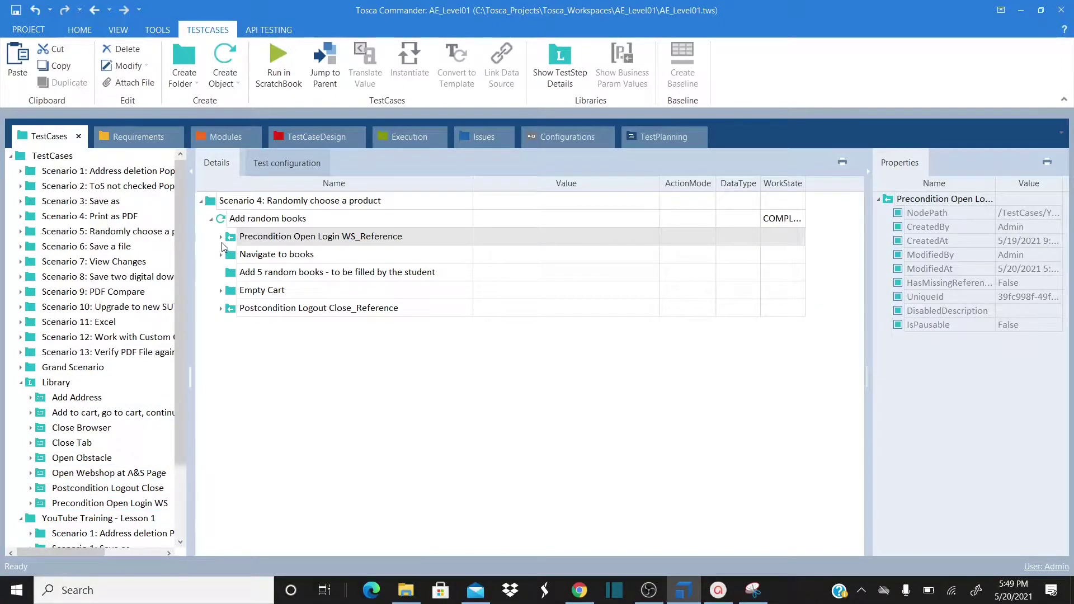
Expand Precondition Open Login to review the Log in and Navigate to My Account fields
{"action": "left_click", "coordinate": [221, 238]}
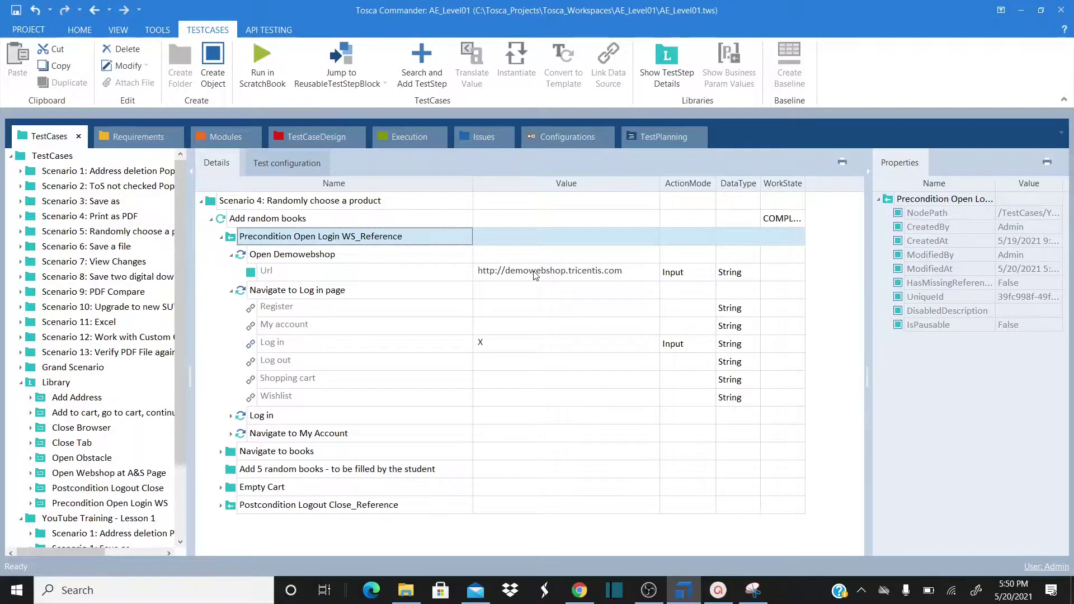
{"action": "left_click", "coordinate": [231, 416]}
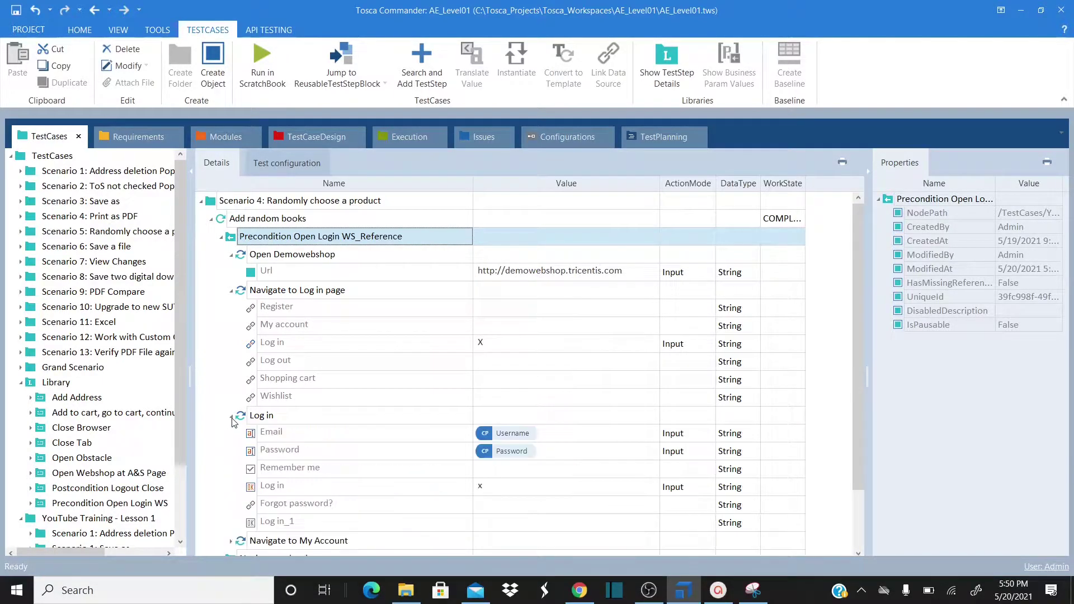
{"action": "scroll", "coordinate": [521, 342], "scroll_direction": "down", "scroll_amount": 2}
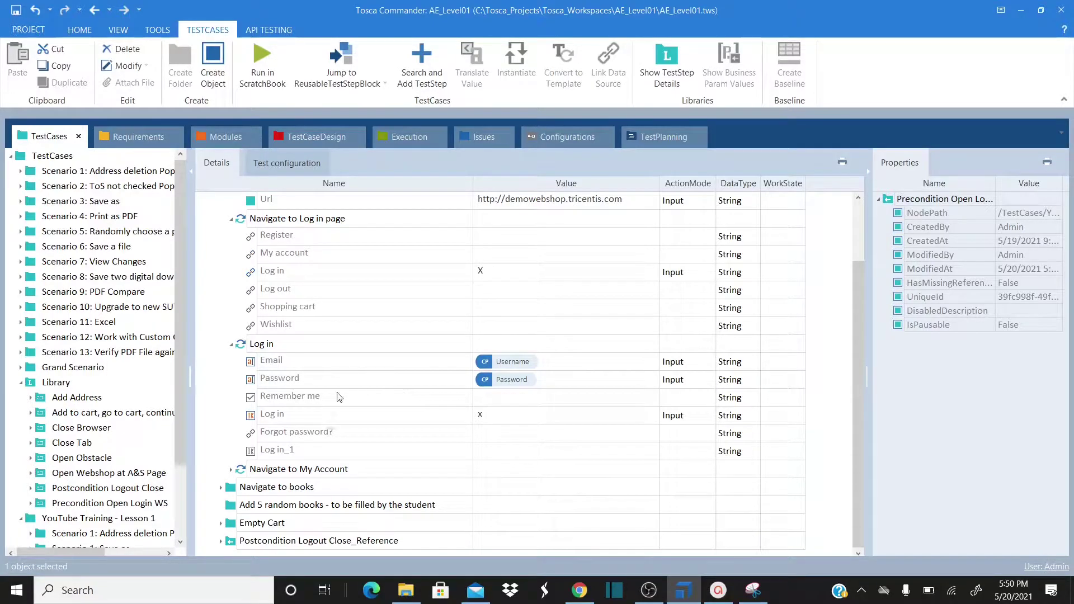
{"action": "left_click", "coordinate": [231, 470]}
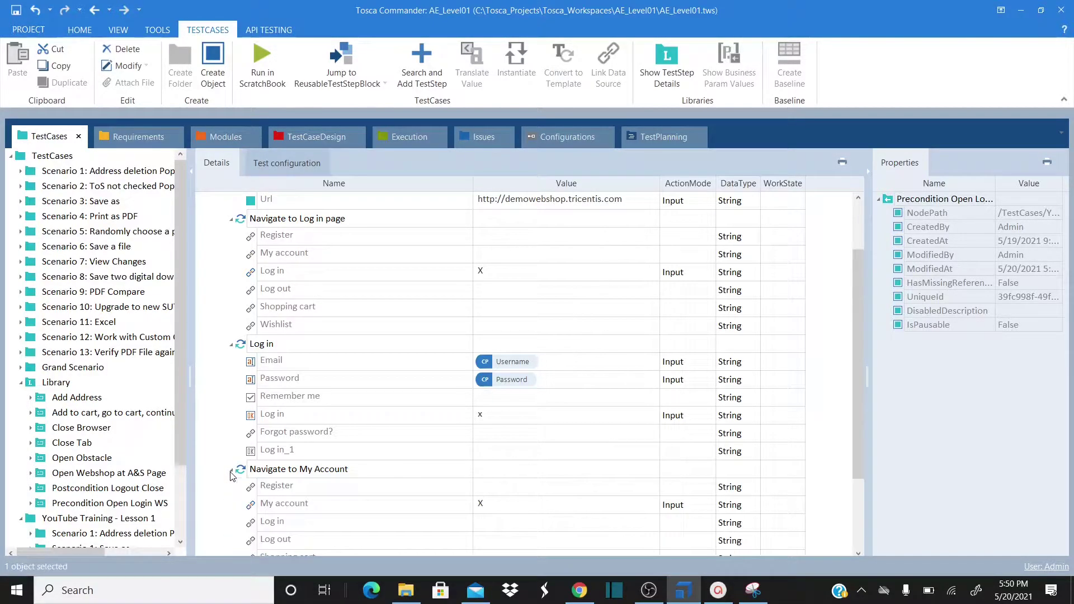
{"action": "scroll", "coordinate": [499, 368], "scroll_direction": "down", "scroll_amount": 2}
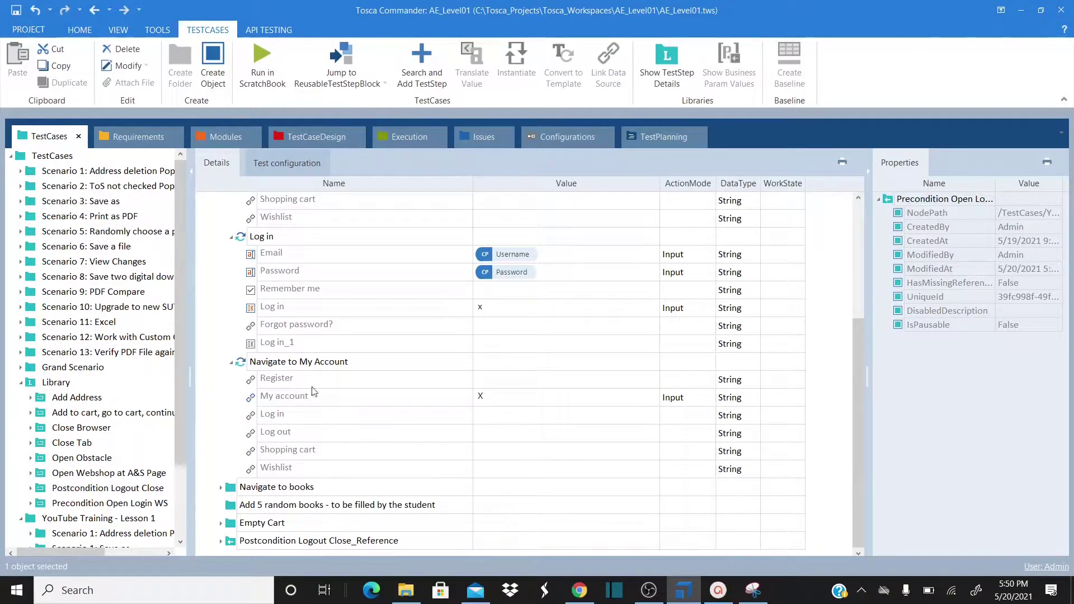
{"action": "left_click", "coordinate": [580, 590]}
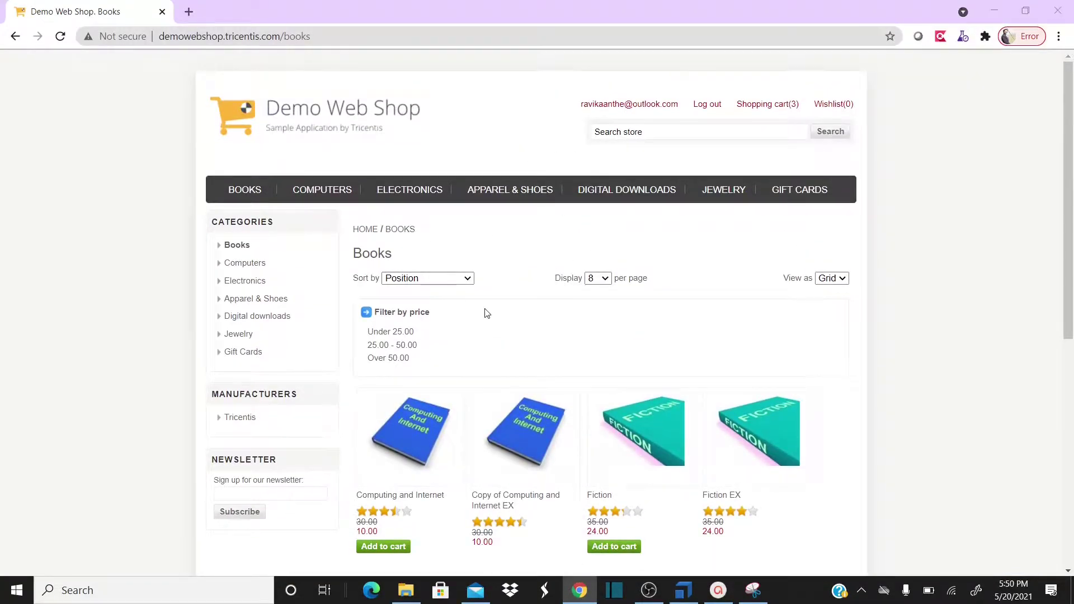
{"action": "key", "text": "alt+Tab"}
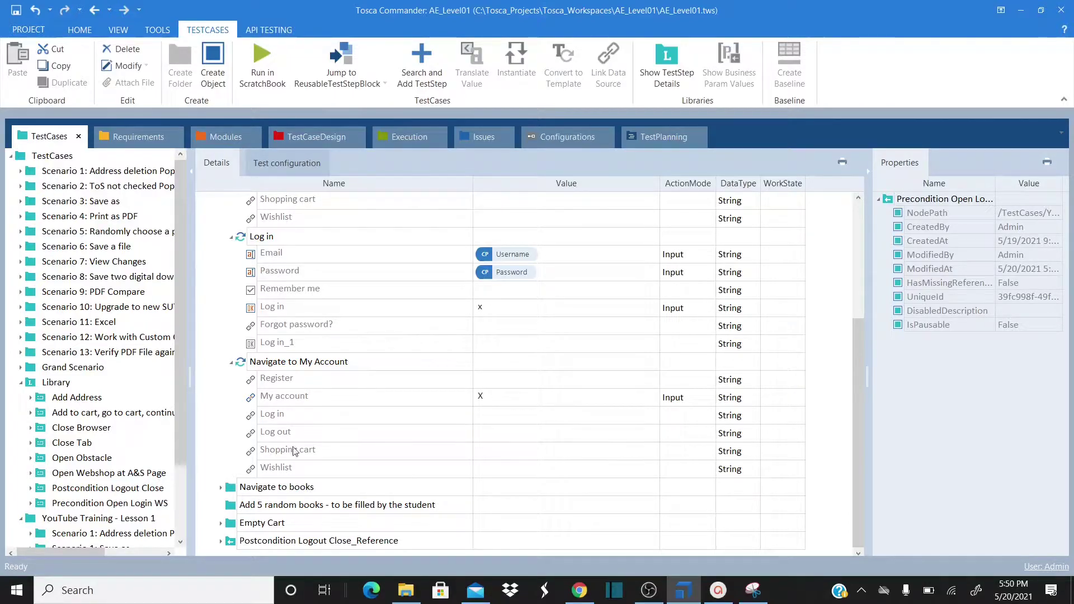
Under Navigate to books, confirm Product choice tabs sets Product Categories to Books
{"action": "left_click", "coordinate": [221, 488]}
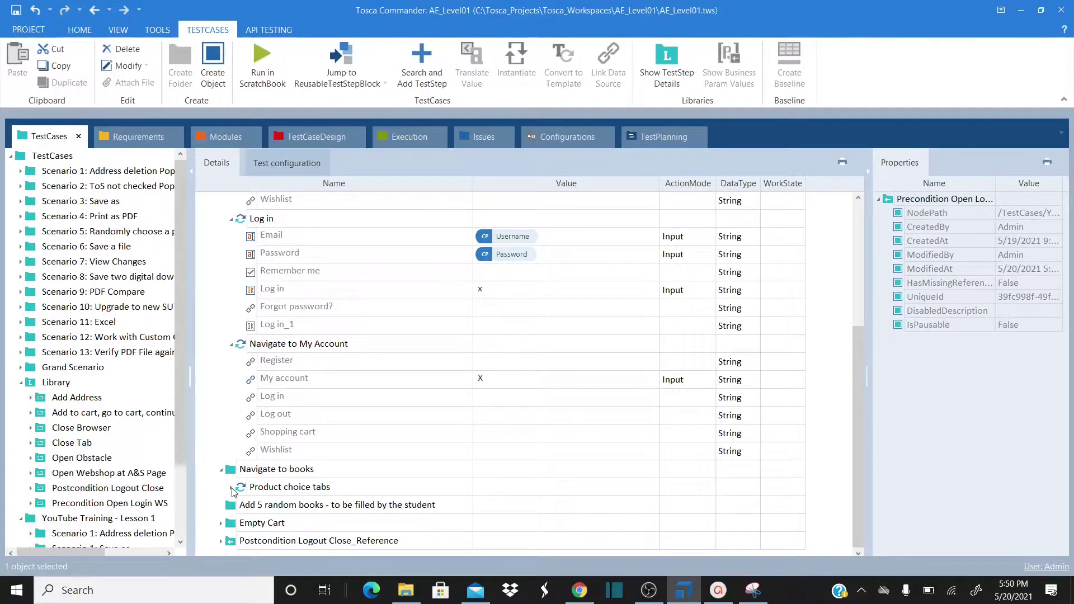
{"action": "scroll", "coordinate": [240, 434], "scroll_direction": "up", "scroll_amount": 4}
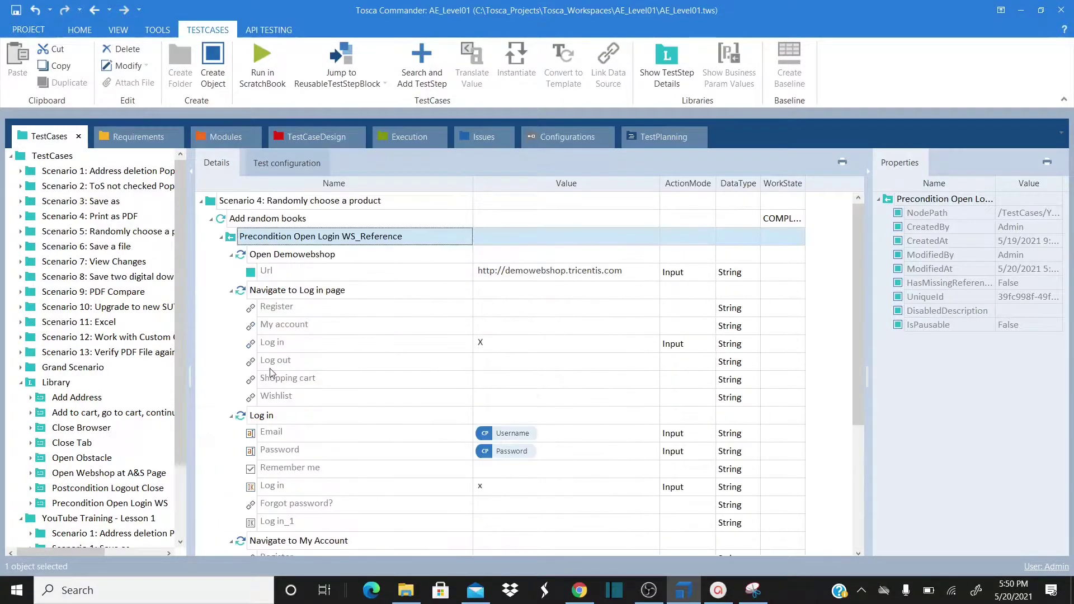
{"action": "left_click", "coordinate": [221, 236]}
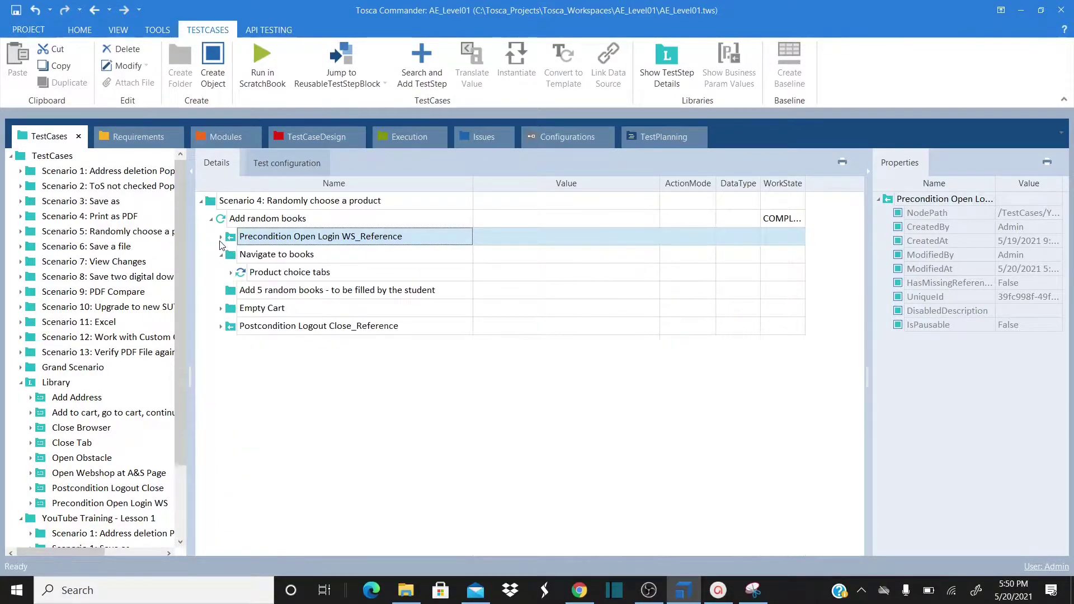
{"action": "left_click", "coordinate": [231, 273]}
{"action": "left_click", "coordinate": [520, 293]}
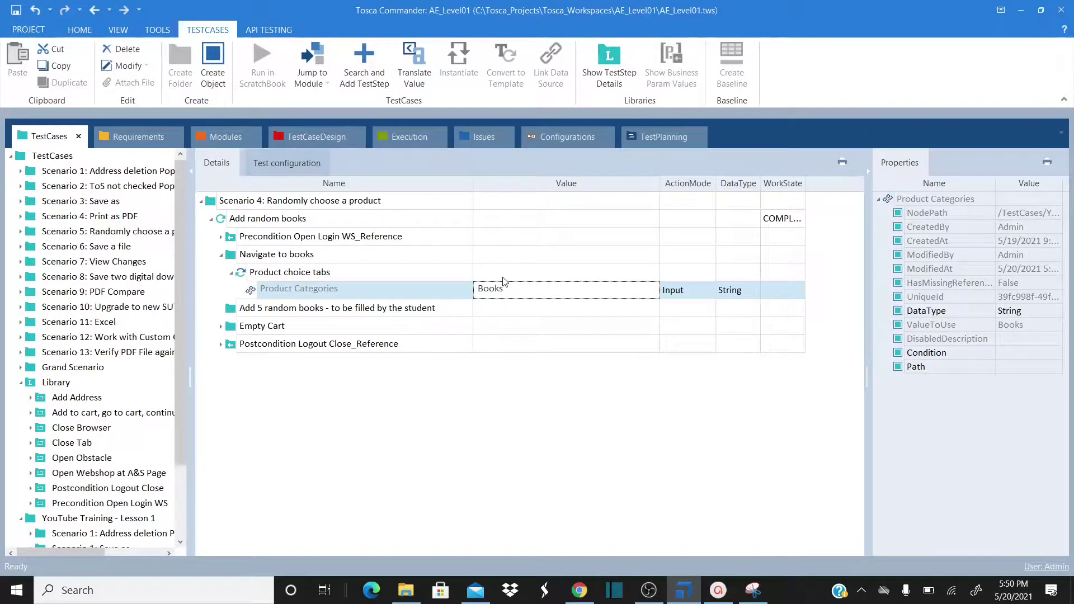
Collapse Navigate to books, select the Add 5 random books folder, and glance at the Books page
{"action": "left_click", "coordinate": [221, 255]}
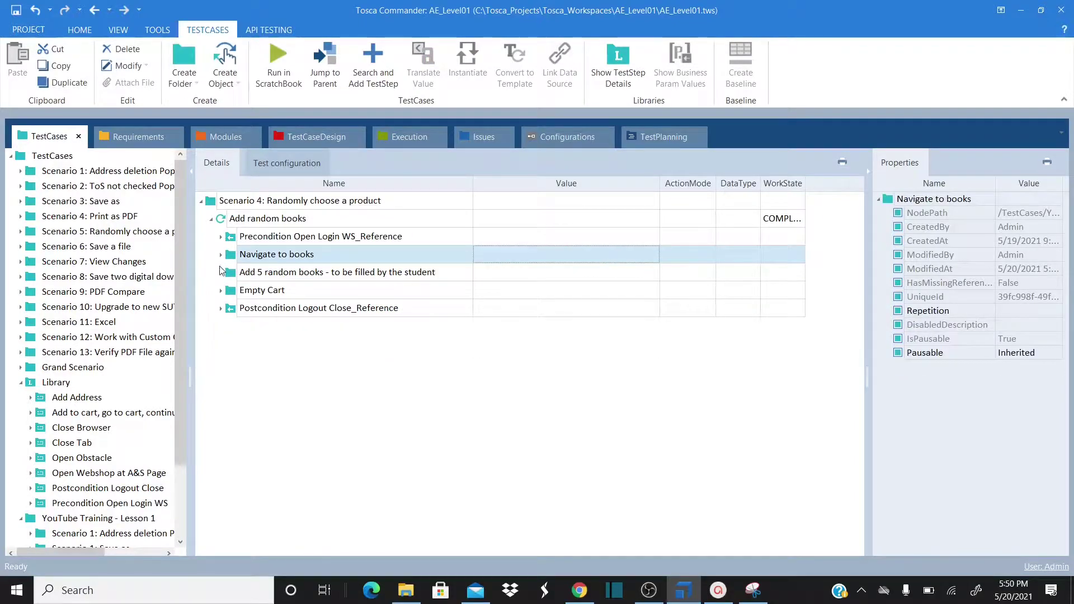
{"action": "left_click", "coordinate": [242, 278]}
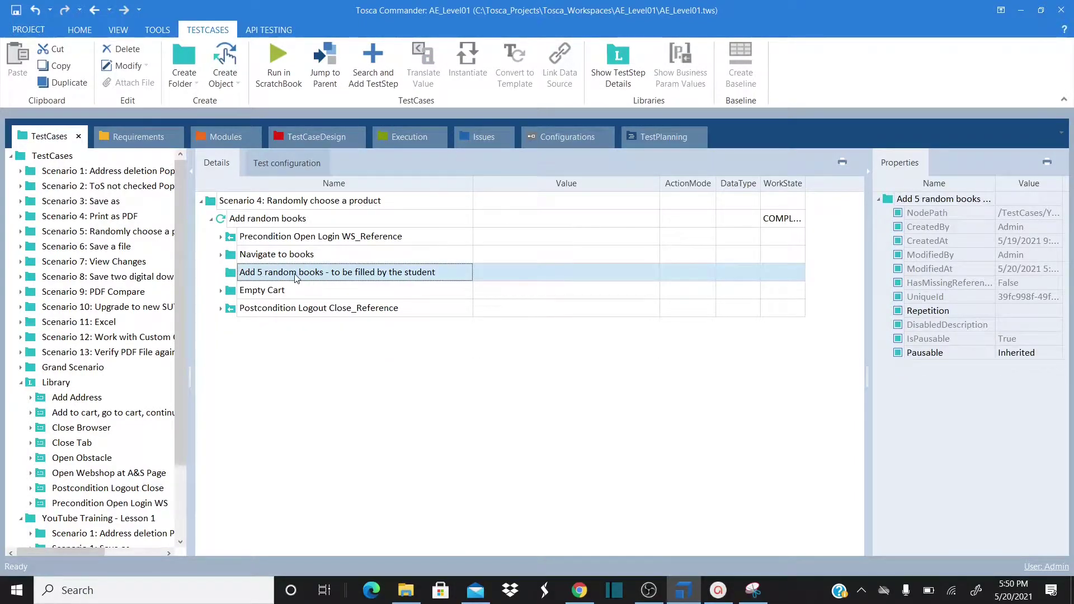
{"action": "key", "text": "alt+Tab"}
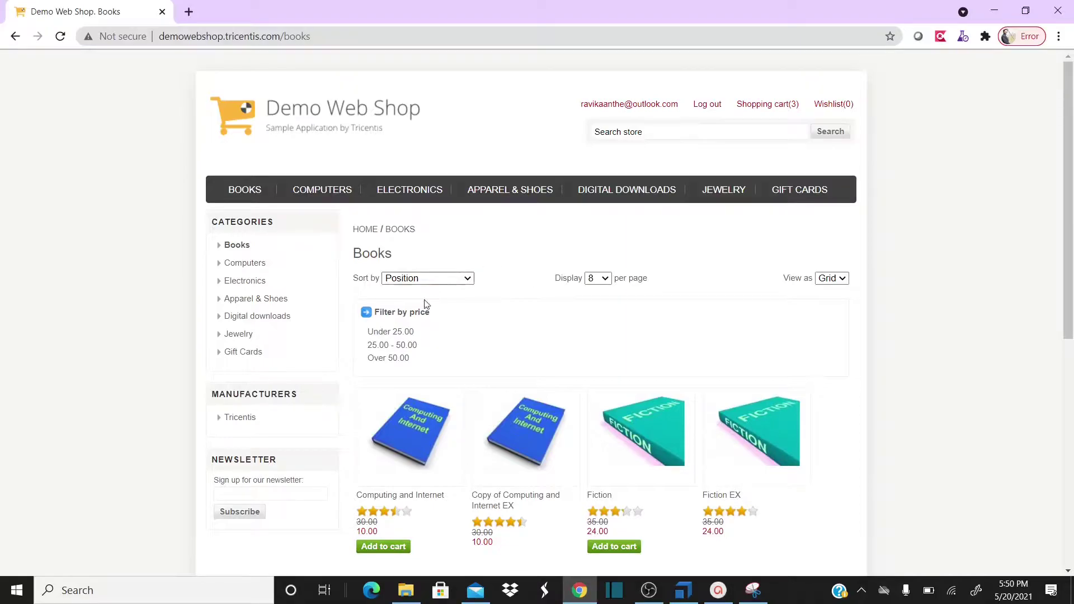
{"action": "scroll", "coordinate": [638, 444], "scroll_direction": "down", "scroll_amount": 3}
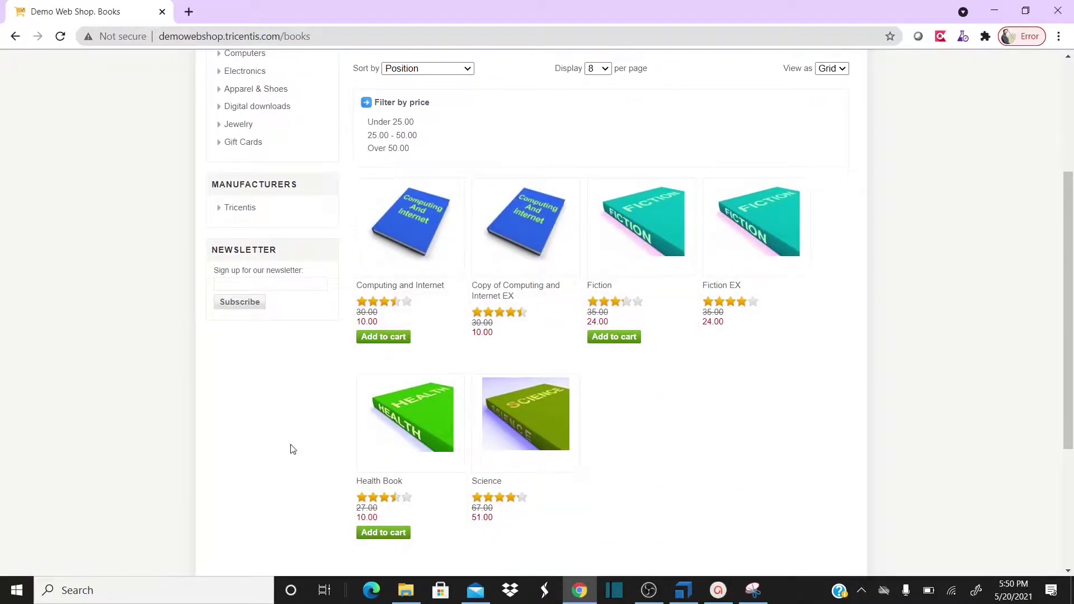
{"action": "key", "text": "alt+Tab"}
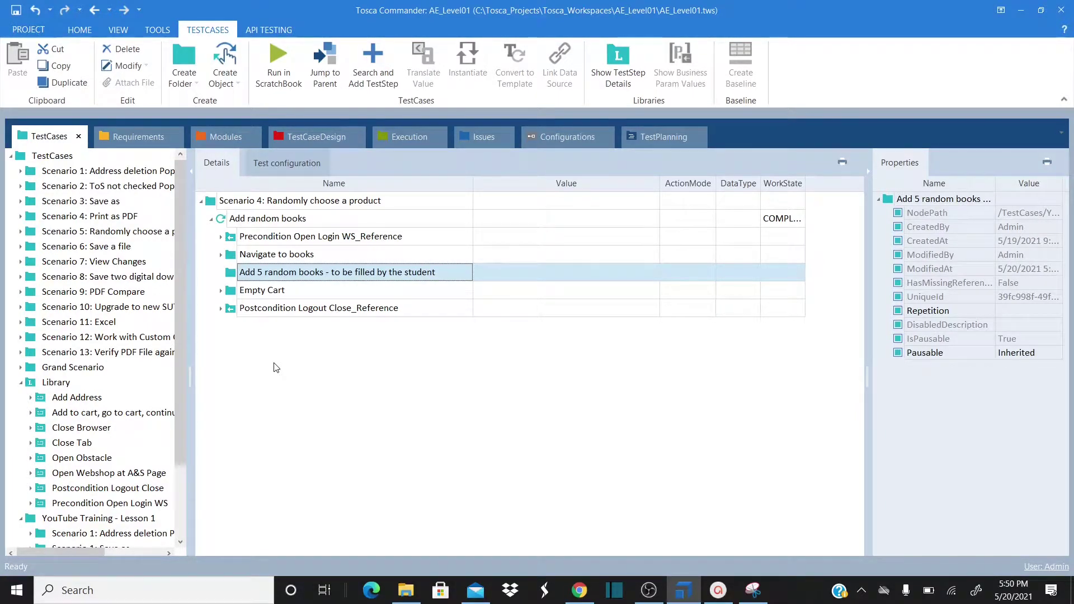
{"action": "key", "text": "alt+Tab"}
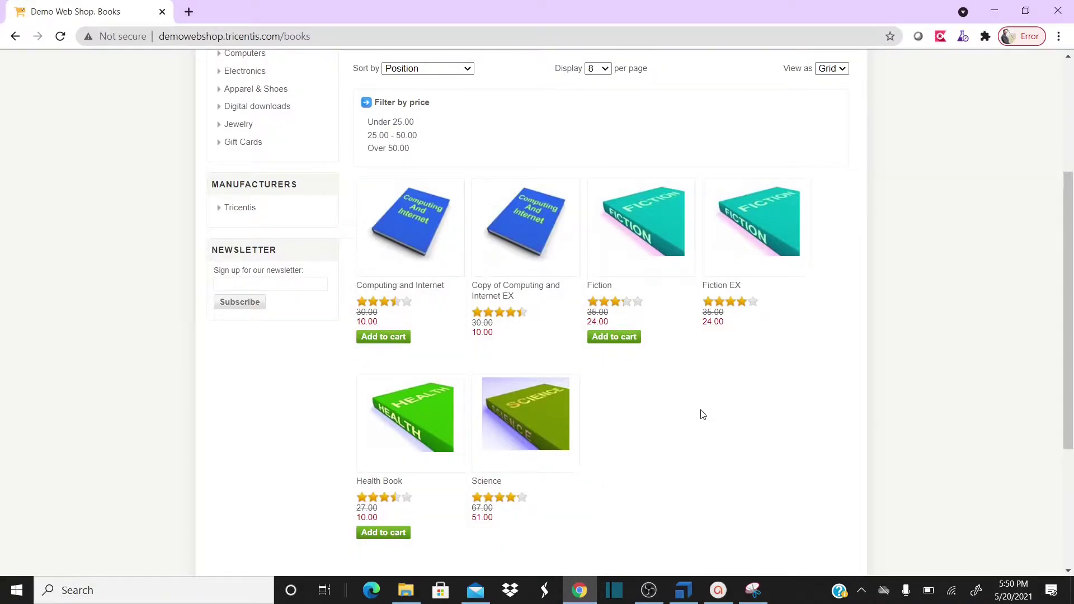
{"action": "key", "text": "alt+Tab"}
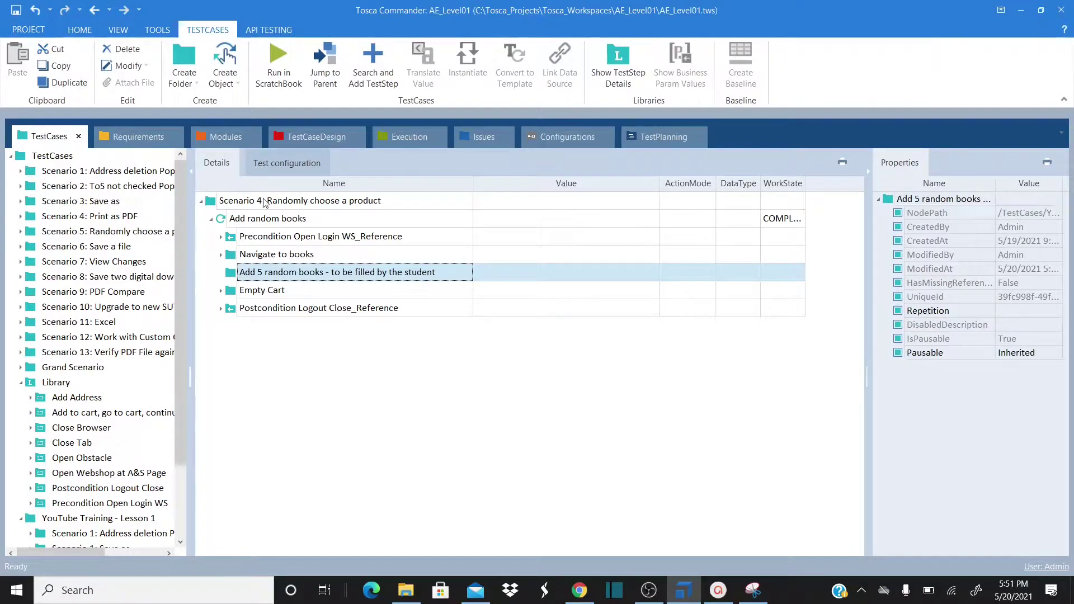
{"action": "key", "text": "alt+Tab"}
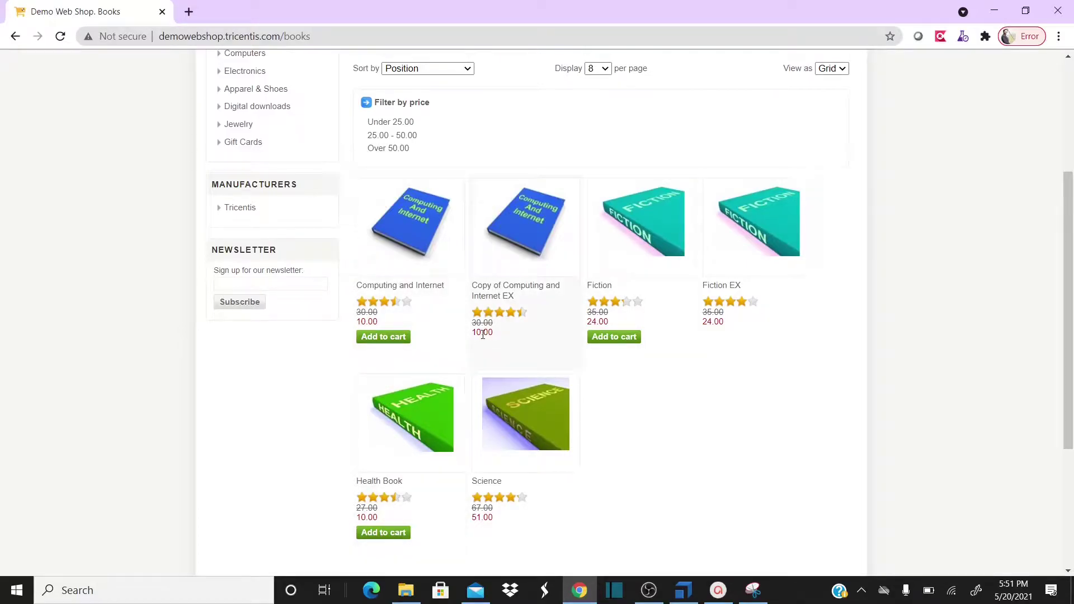
{"action": "key", "text": "alt+Tab"}
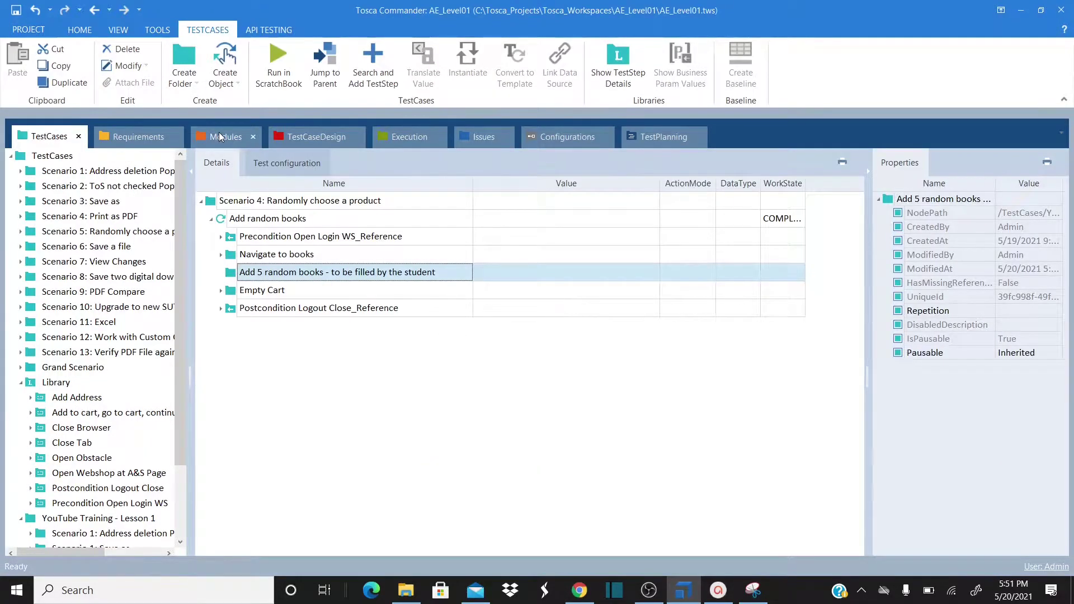
Create a folder named 'Books Add to Cart' under Modules and open it
{"action": "left_click", "coordinate": [219, 134]}
{"action": "right_click", "coordinate": [202, 202]}
{"action": "left_click", "coordinate": [216, 186]}
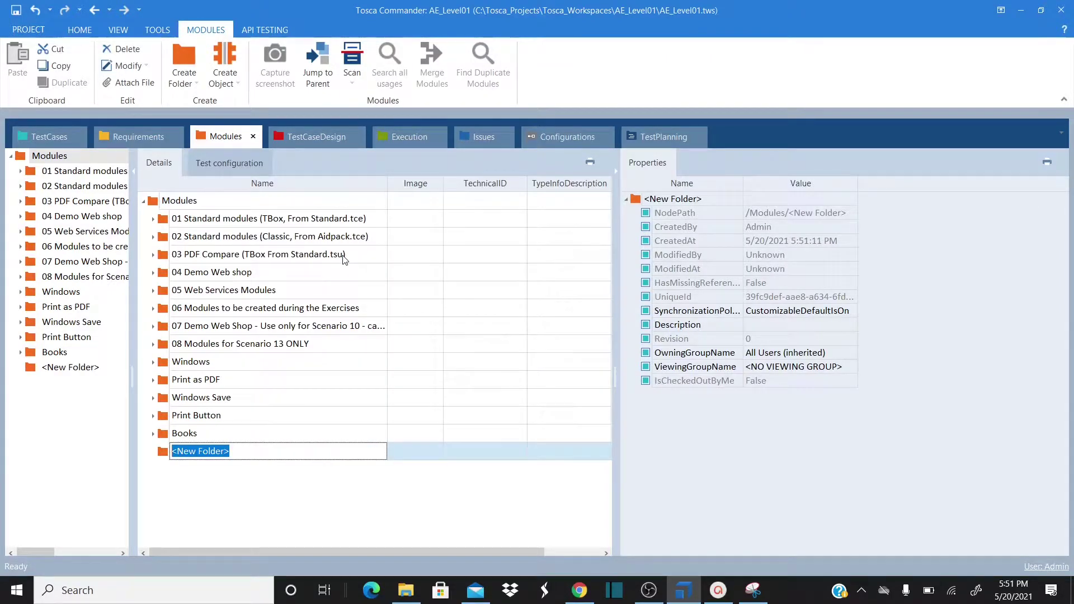
{"action": "type", "text": "Shp"}
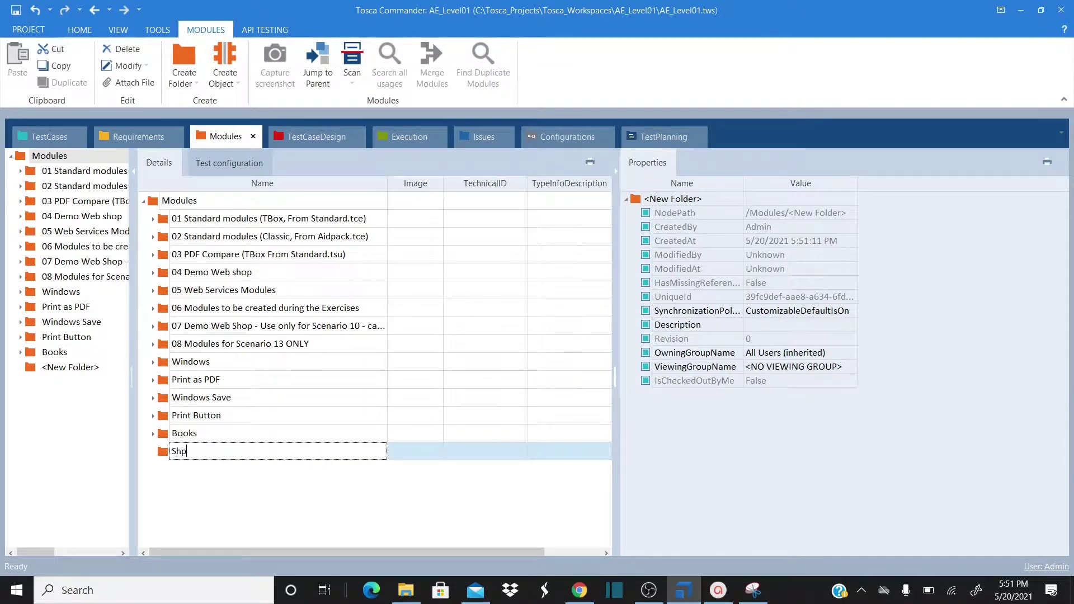
{"action": "type", "text": "ping Card"}
{"action": "key", "text": "BackSpace"}
{"action": "type", "text": "t"}
{"action": "type", "text": "Books A"}
{"action": "type", "text": "dd to Cart"}
{"action": "key", "text": "Delete"}
{"action": "key", "text": "Delete"}
{"action": "key", "text": "Delete"}
{"action": "key", "text": "Delete"}
{"action": "key", "text": "Delete"}
{"action": "key", "text": "Delete"}
{"action": "key", "text": "Delete"}
{"action": "key", "text": "Delete"}
{"action": "key", "text": "Delete"}
{"action": "key", "text": "Delete"}
{"action": "key", "text": "Delete"}
{"action": "left_click", "coordinate": [149, 475]}
{"action": "double_click", "coordinate": [162, 456]}
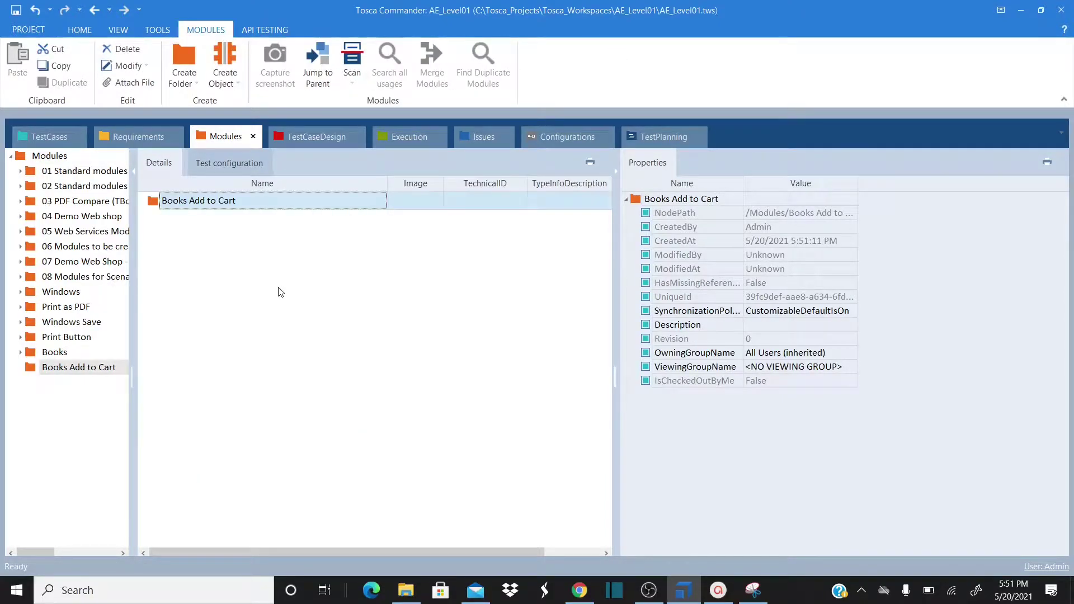
{"action": "left_click", "coordinate": [580, 591]}
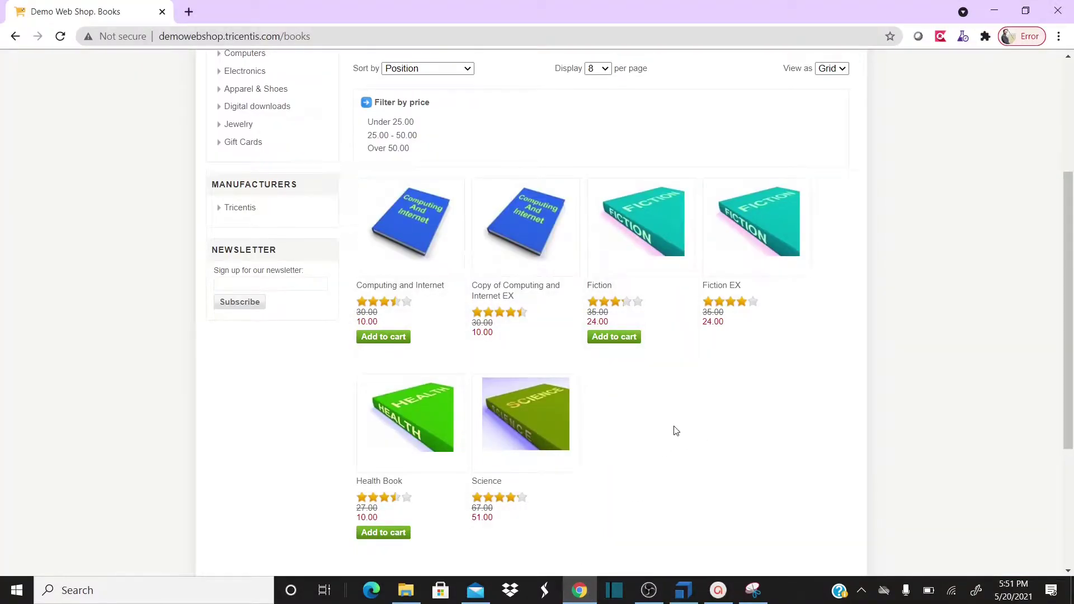
{"action": "key", "text": "alt+Tab"}
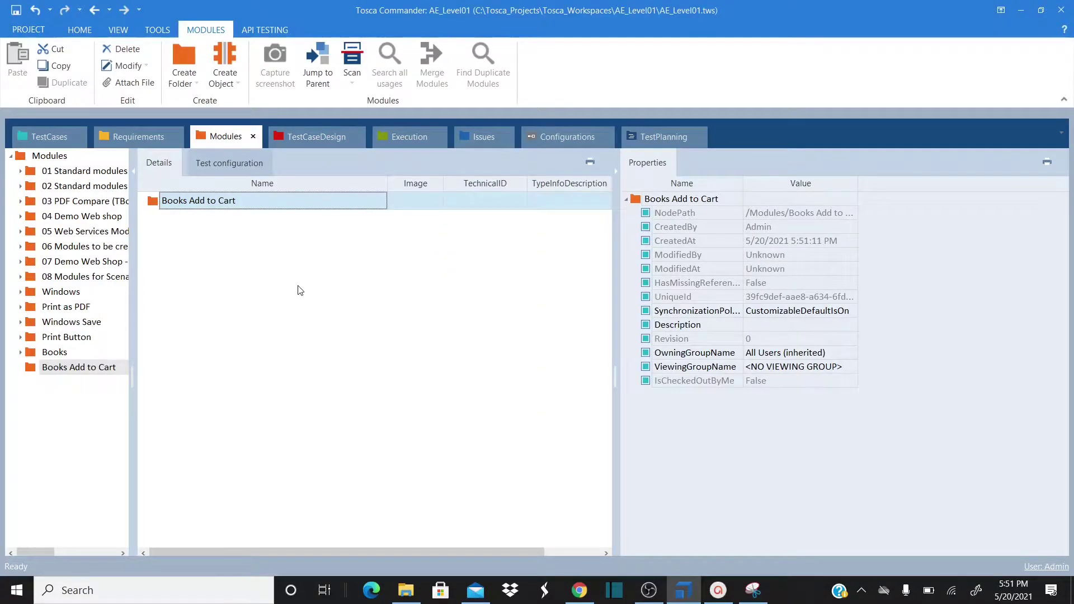
Start a Scan > Application on Books Add to Cart, then bring the earlier Books module snip forward
{"action": "right_click", "coordinate": [202, 205]}
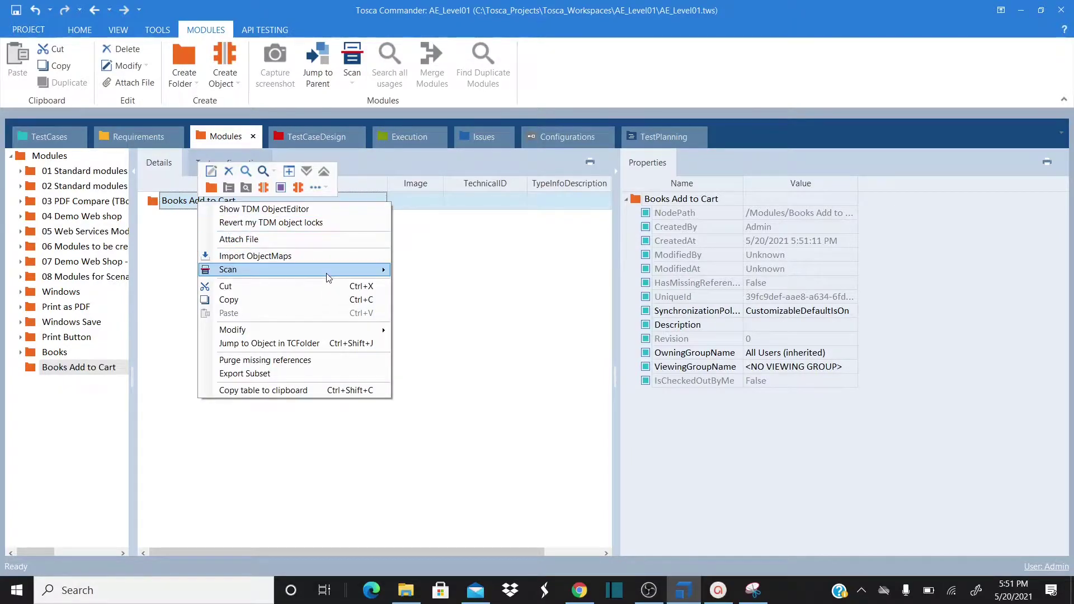
{"action": "mouse_move", "coordinate": [334, 274]}
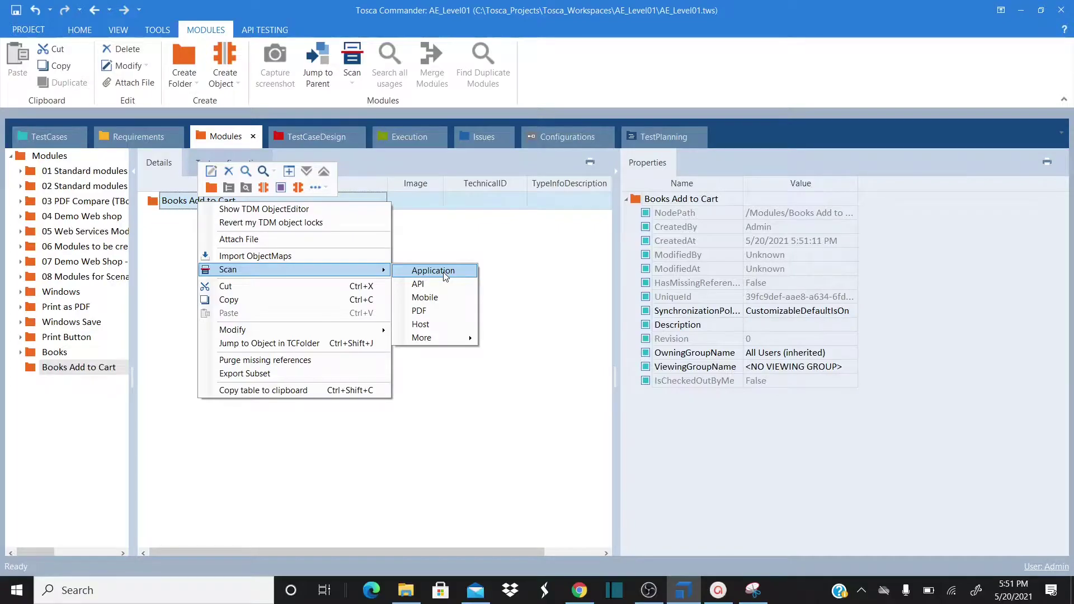
{"action": "left_click", "coordinate": [472, 408]}
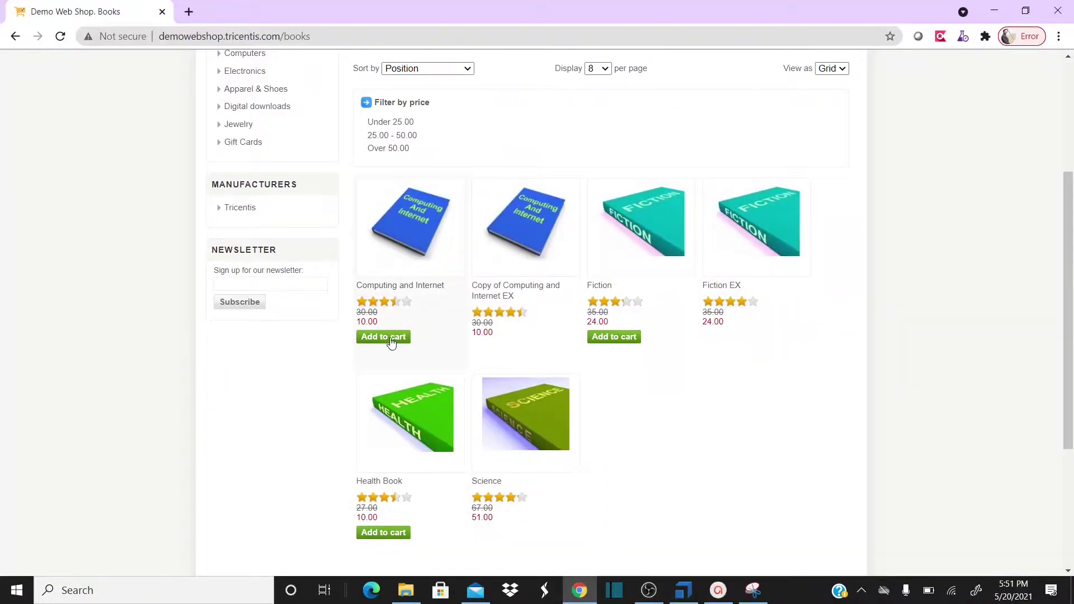
{"action": "key", "text": "alt+Tab"}
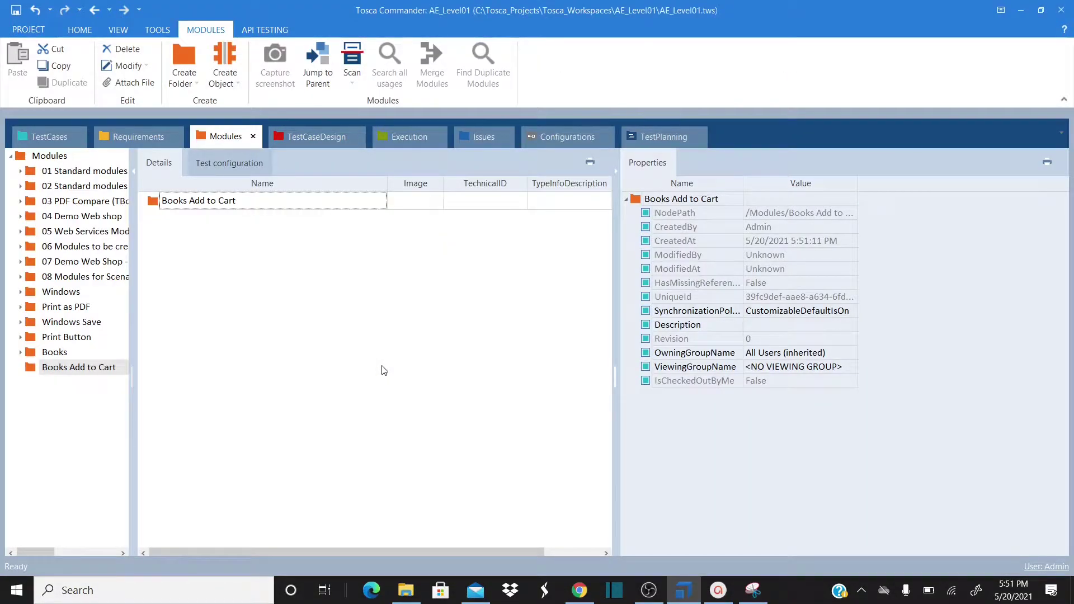
{"action": "key", "text": "alt+Tab"}
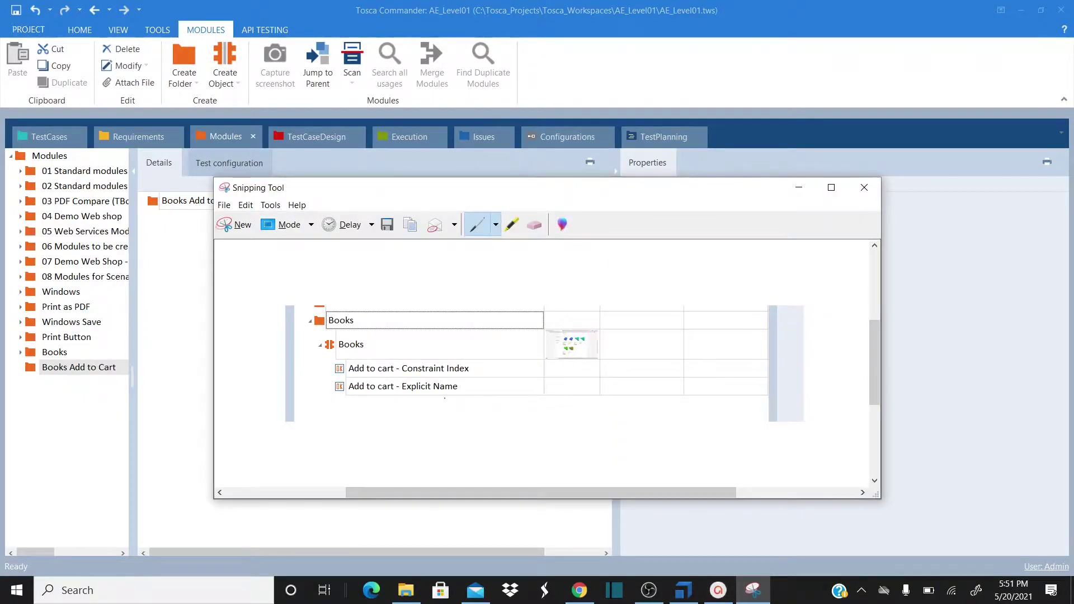
Mark the Add to cart - Constraint Index entry with red pen strokes on the capture
{"action": "mouse_move", "coordinate": [324, 373]}
{"action": "left_mouse_down"}
{"action": "mouse_move", "coordinate": [339, 373]}
{"action": "mouse_move", "coordinate": [337, 391]}
{"action": "left_mouse_up"}
{"action": "left_click_drag", "start_coordinate": [476, 370], "coordinate": [507, 371]}
{"action": "mouse_move", "coordinate": [471, 376]}
{"action": "left_mouse_down"}
{"action": "mouse_move", "coordinate": [478, 370]}
{"action": "mouse_move", "coordinate": [457, 363]}
{"action": "mouse_move", "coordinate": [466, 379]}
{"action": "mouse_move", "coordinate": [453, 381]}
{"action": "left_mouse_up"}
{"action": "left_click_drag", "start_coordinate": [497, 367], "coordinate": [511, 368]}
{"action": "mouse_move", "coordinate": [341, 357]}
{"action": "left_mouse_down"}
{"action": "mouse_move", "coordinate": [328, 369]}
{"action": "mouse_move", "coordinate": [346, 382]}
{"action": "mouse_move", "coordinate": [346, 409]}
{"action": "mouse_move", "coordinate": [466, 392]}
{"action": "left_mouse_up"}
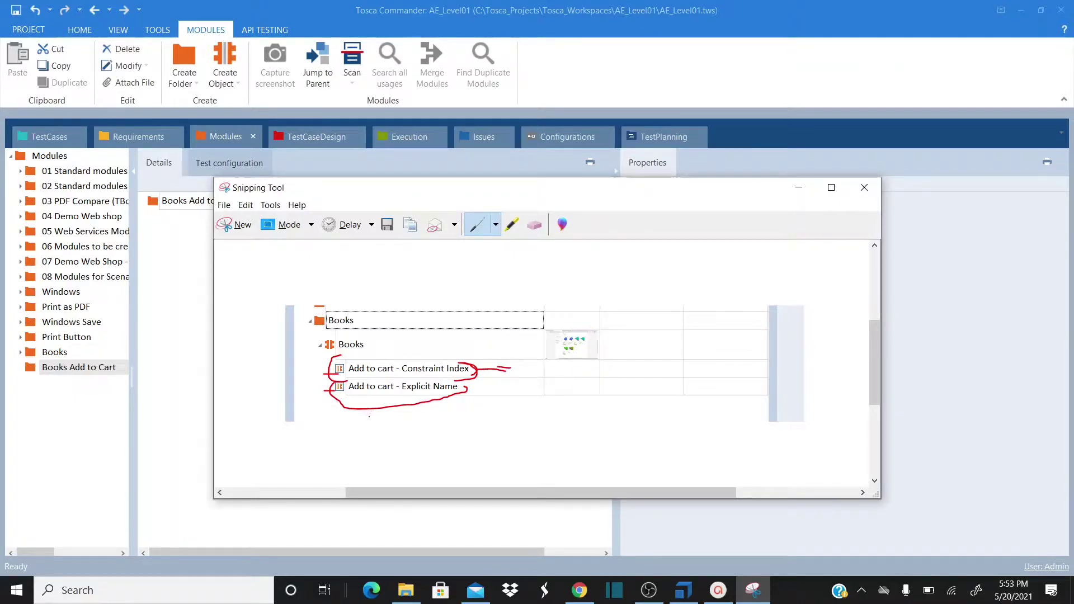
{"action": "key", "text": "alt+Tab"}
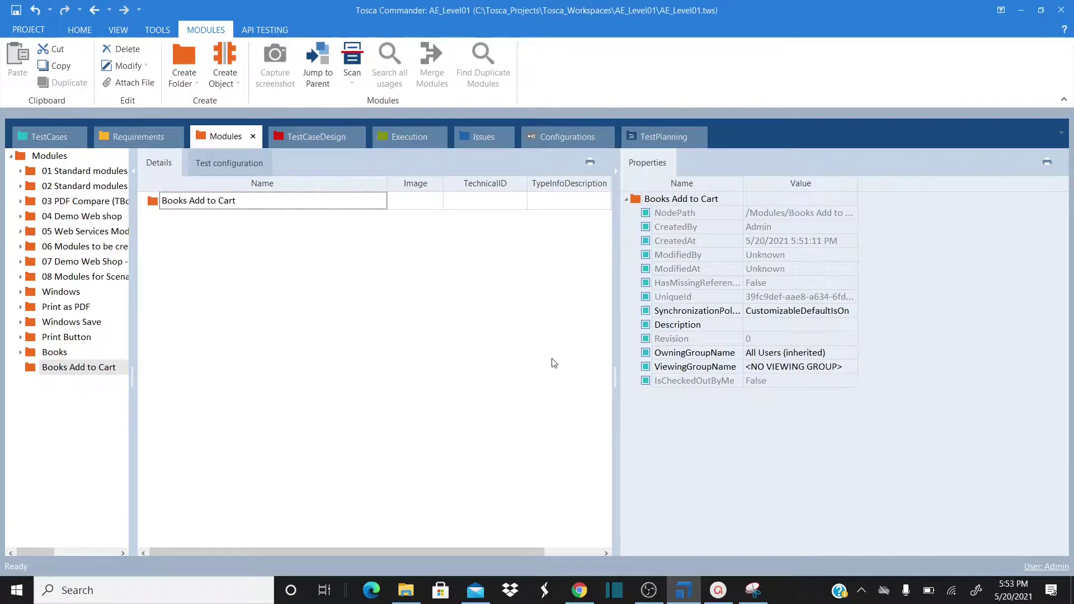
Bring the Snipping Tool capture forward and extend the red mark beside Add to cart - Explicit Name
{"action": "key", "text": "alt+Tab"}
{"action": "key", "text": "Tab"}
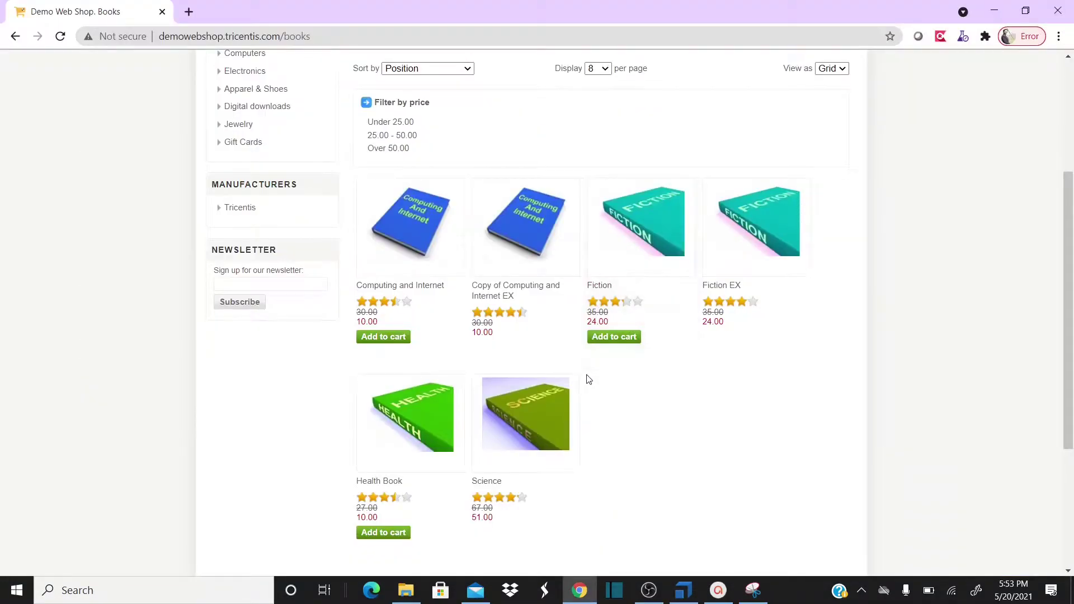
{"action": "key", "text": "alt+Tab"}
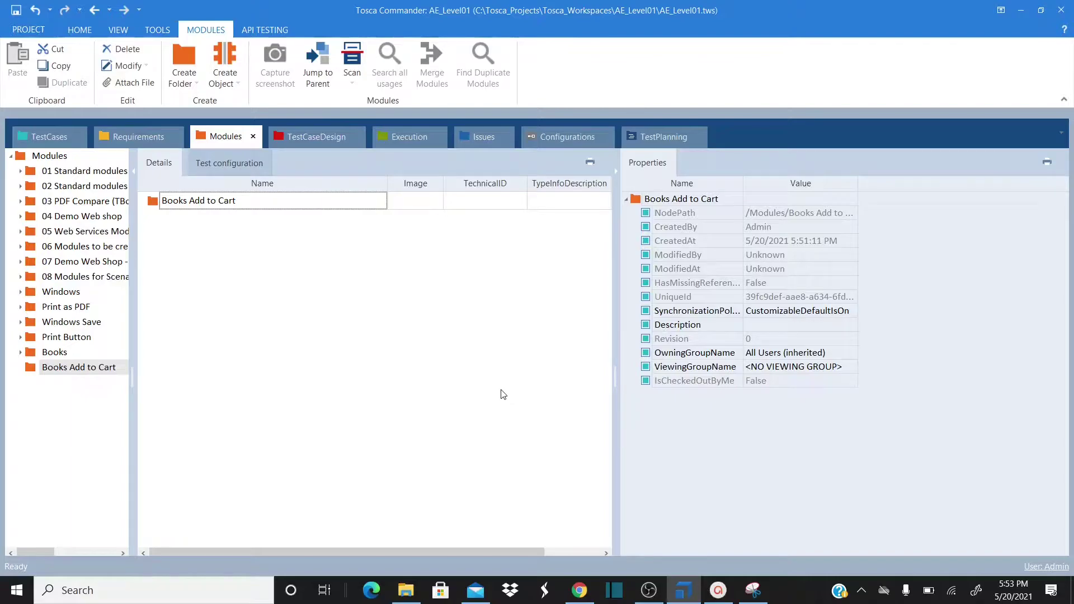
{"action": "key", "text": "alt+Tab"}
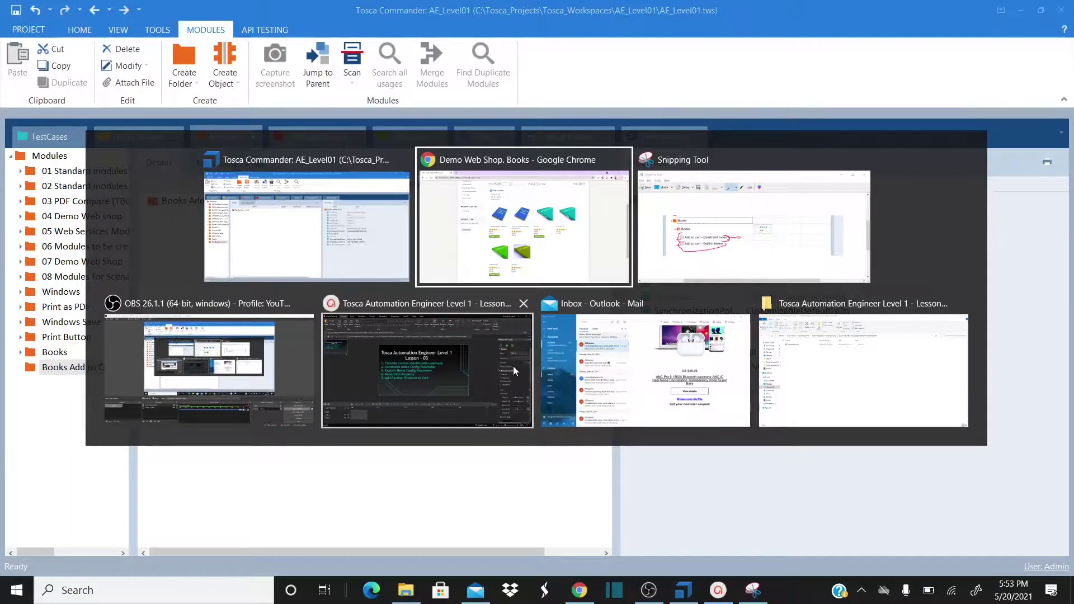
{"action": "key", "text": "alt+Tab"}
{"action": "key", "text": "Tab"}
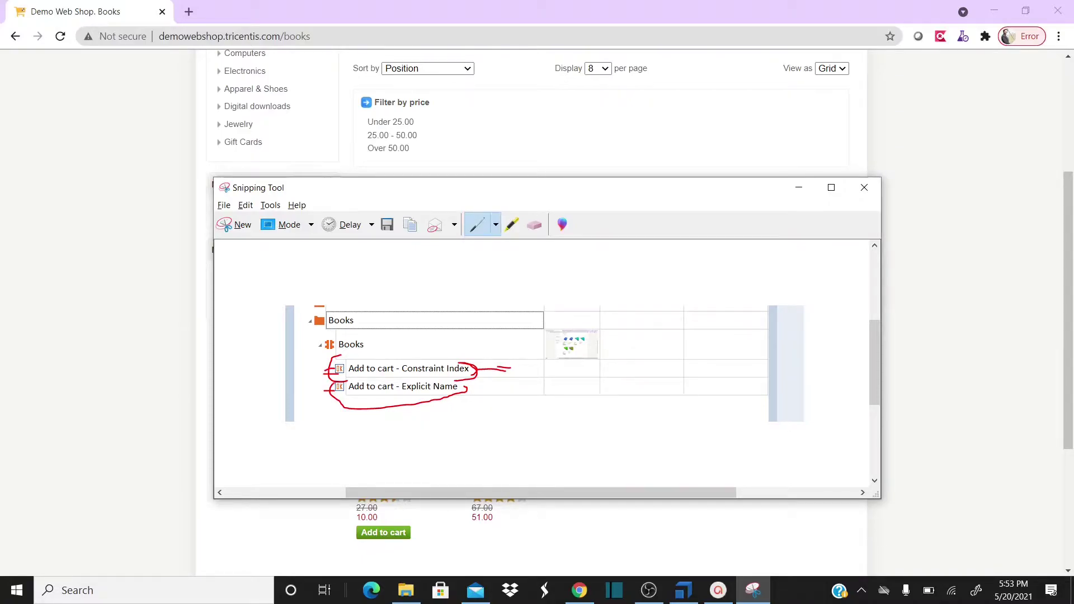
{"action": "left_click_drag", "start_coordinate": [328, 389], "coordinate": [316, 394]}
Show the lesson recap slide and select 'Repetition' in its agenda text
{"action": "left_click", "coordinate": [719, 591]}
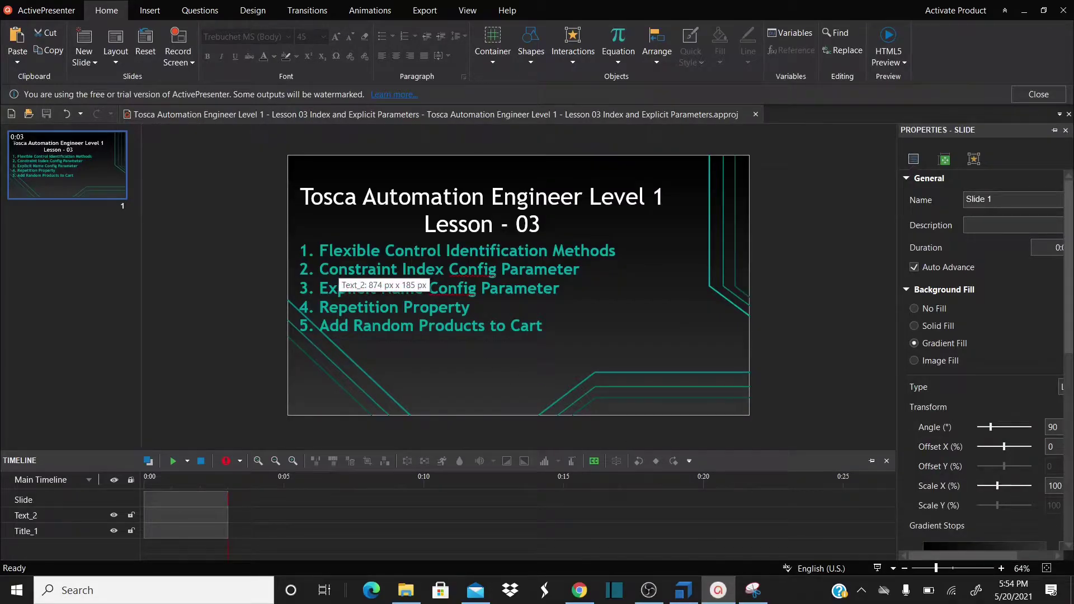
{"action": "double_click", "coordinate": [333, 287]}
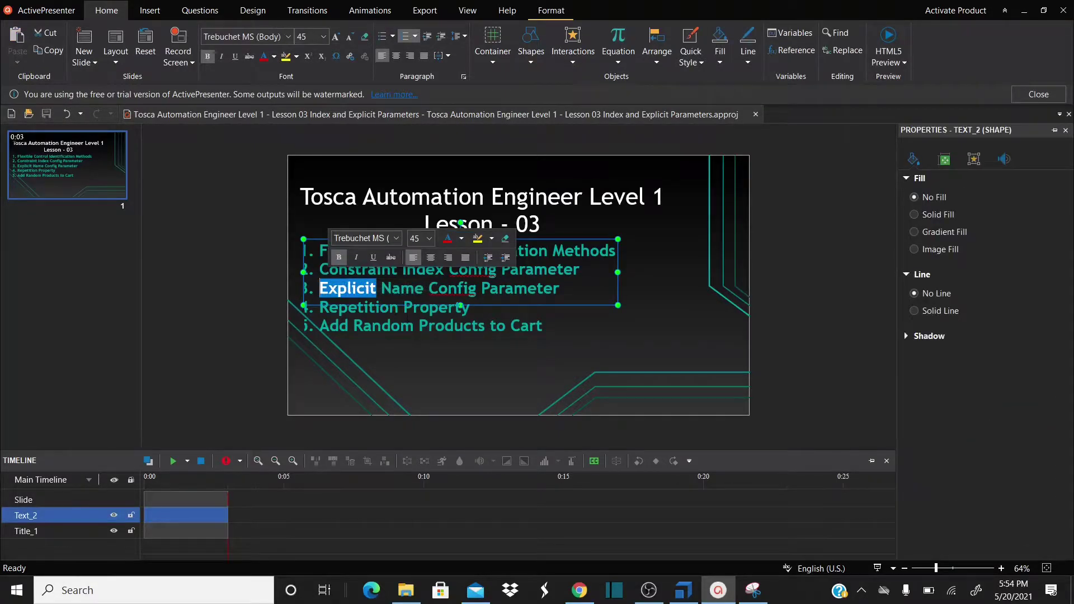
{"action": "double_click", "coordinate": [358, 308]}
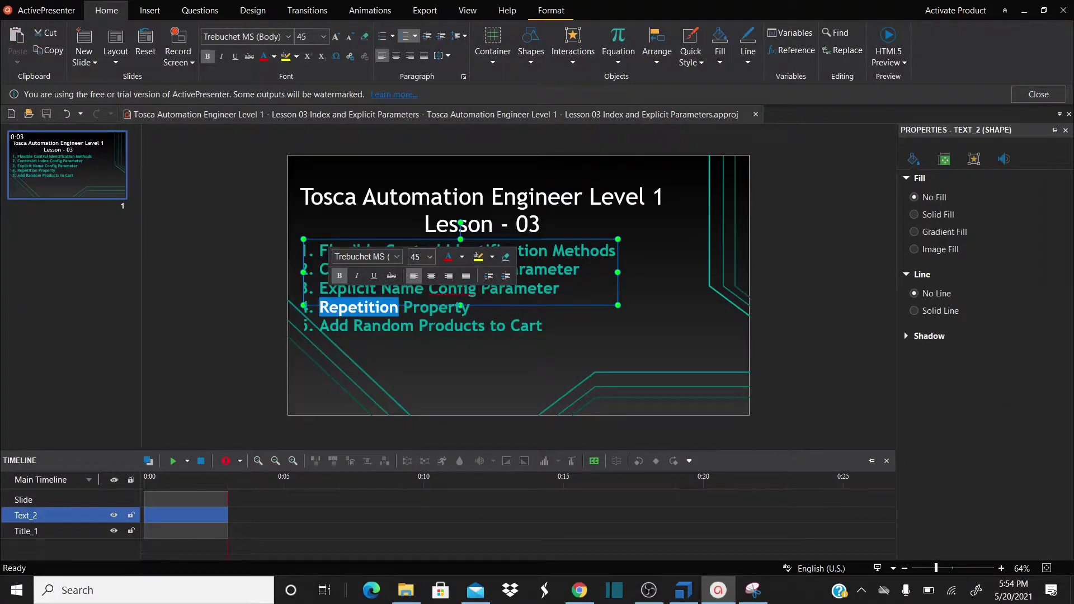
{"action": "key", "text": "alt+Tab"}
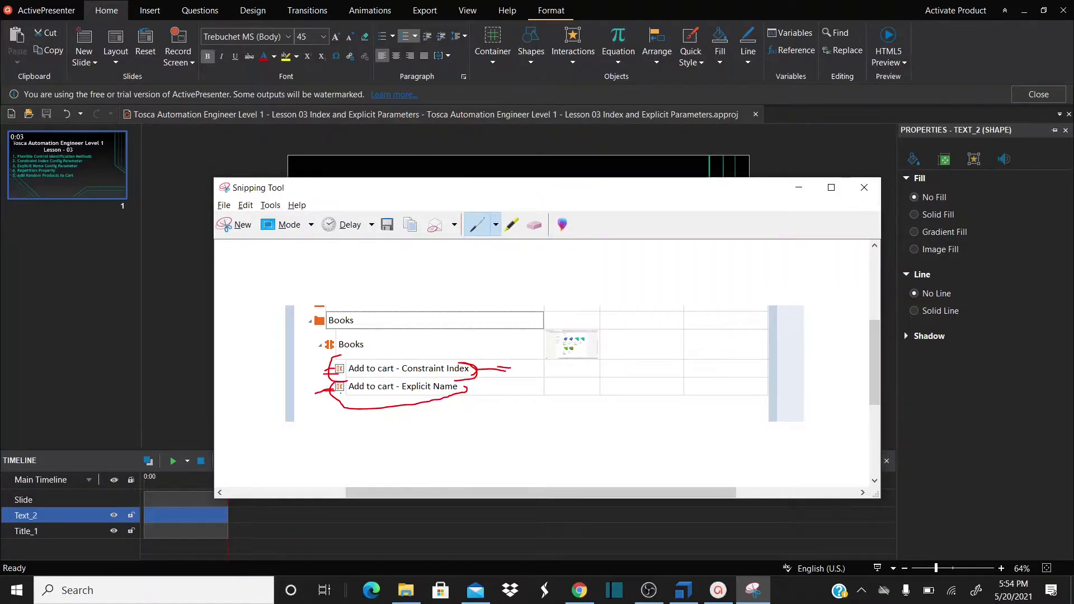
Launch Scan > Application on the Books Add to Cart folder, targeting the Demo Web Shop Books window
{"action": "left_click", "coordinate": [684, 590]}
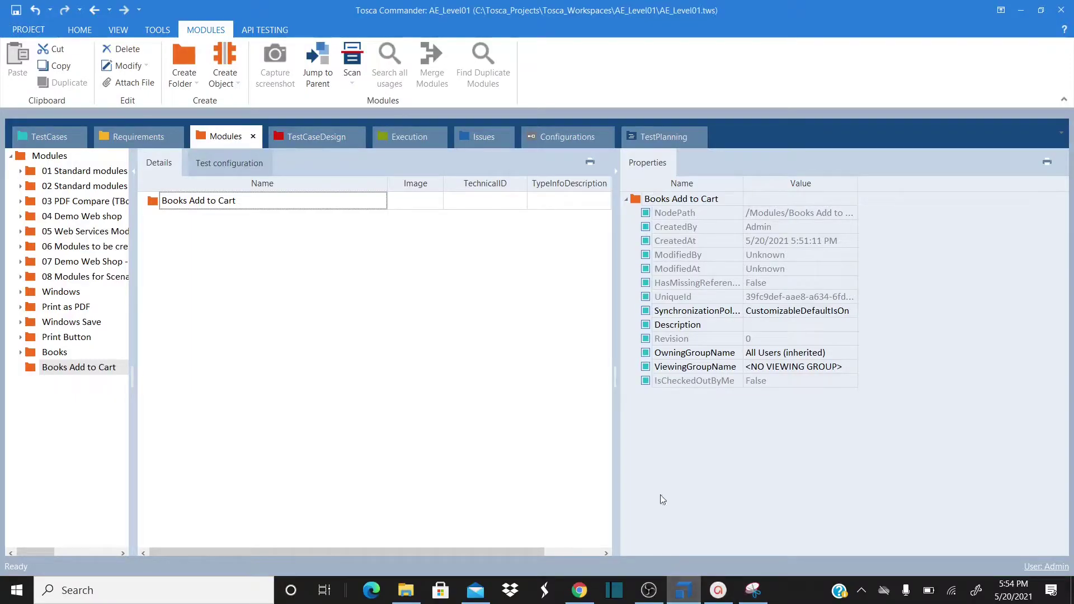
{"action": "left_click", "coordinate": [579, 590]}
{"action": "key", "text": "alt+Tab"}
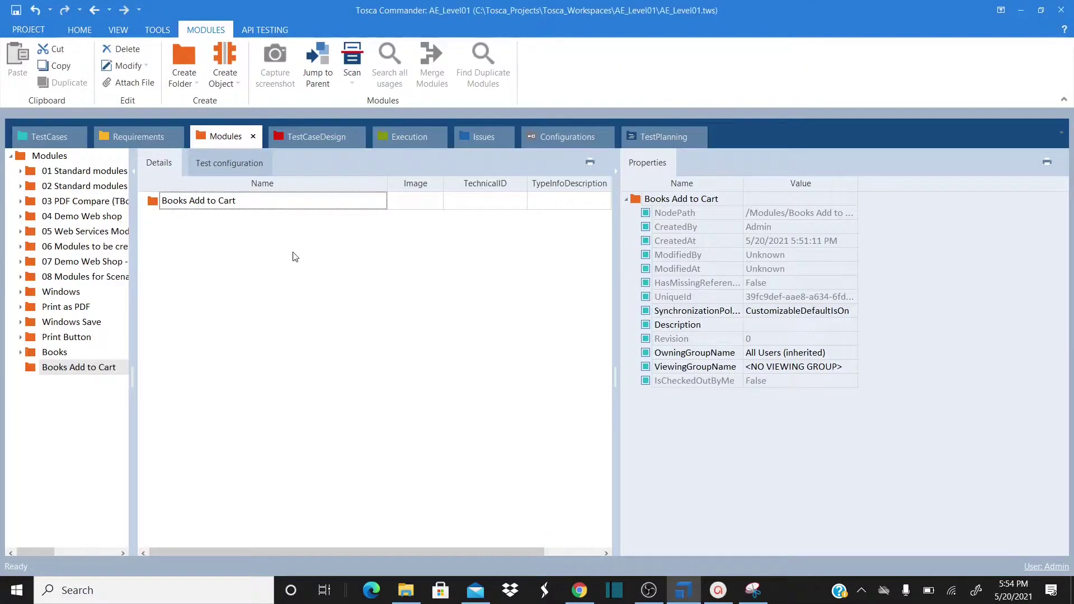
{"action": "right_click", "coordinate": [228, 205]}
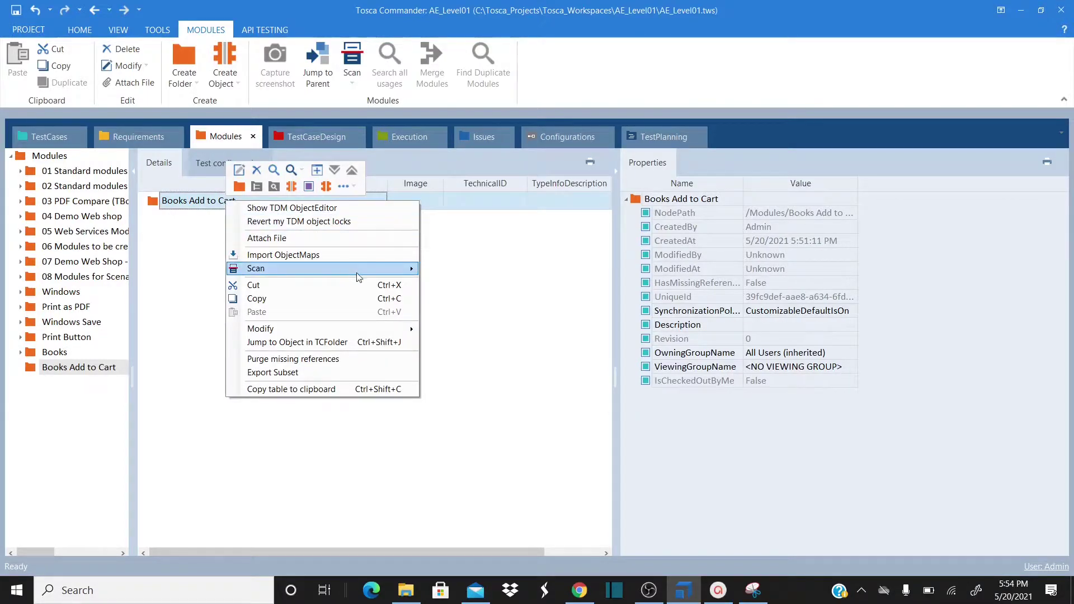
{"action": "mouse_move", "coordinate": [388, 269]}
{"action": "left_click", "coordinate": [447, 271]}
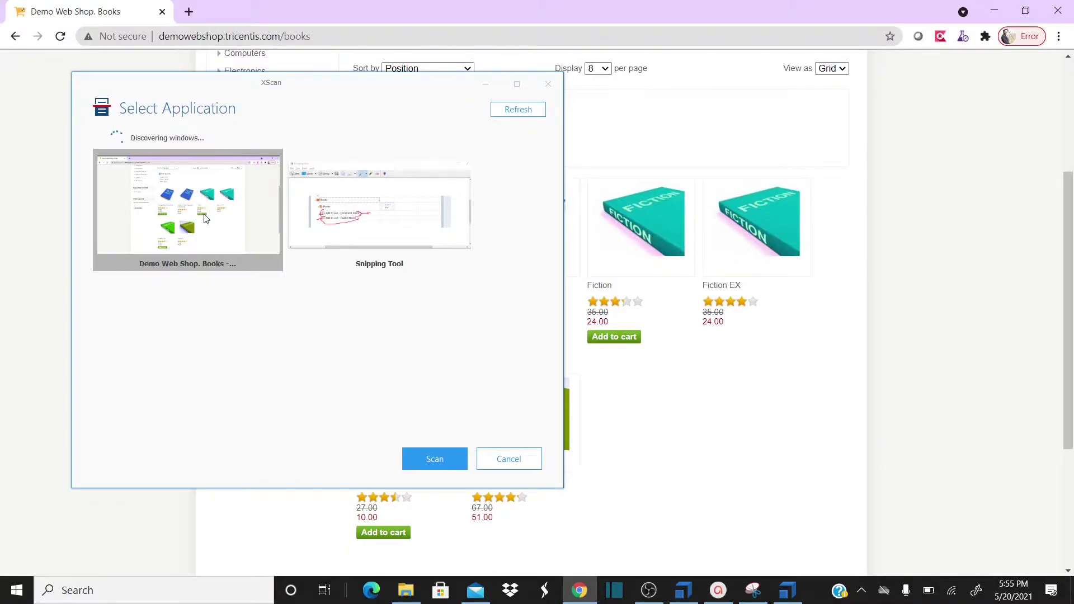
Scan the Demo Web Shop Books page and tick its first Add to cart button
{"action": "left_click", "coordinate": [435, 460]}
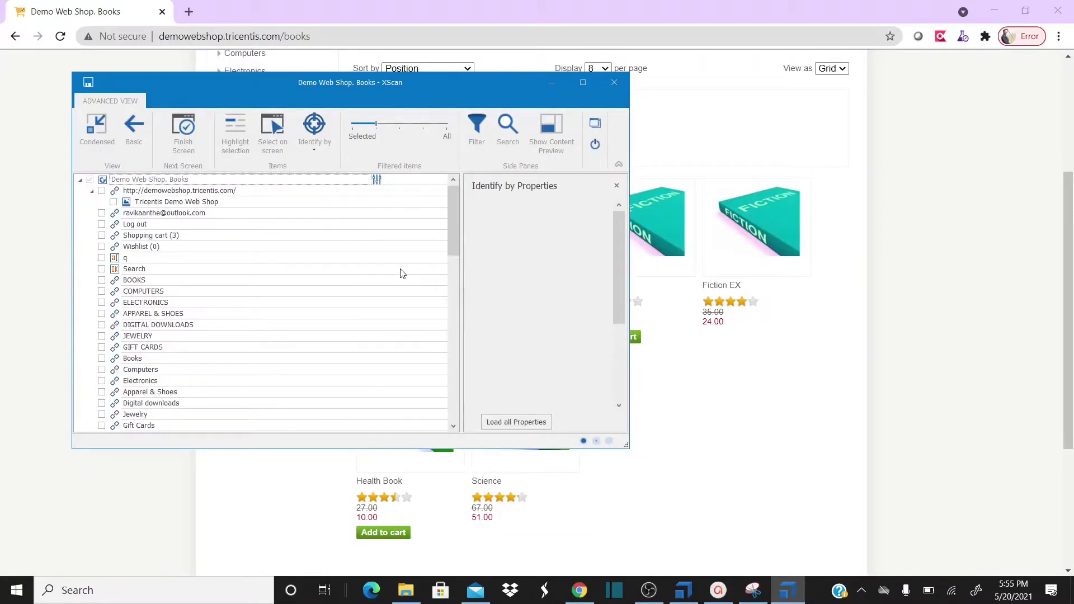
{"action": "left_click_drag", "start_coordinate": [454, 229], "coordinate": [455, 307]}
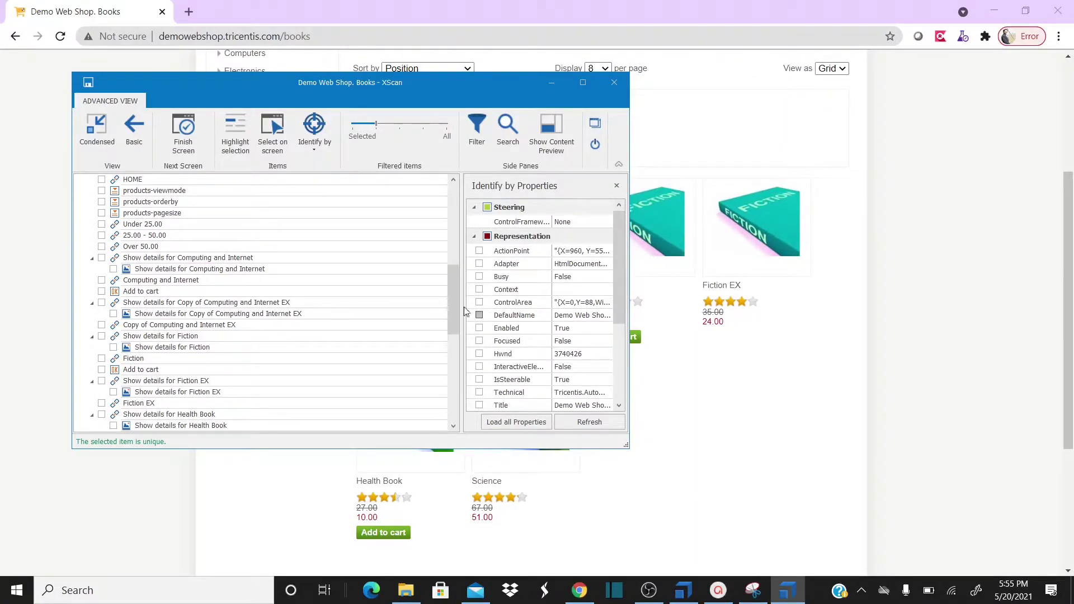
{"action": "left_click_drag", "start_coordinate": [454, 291], "coordinate": [455, 322]}
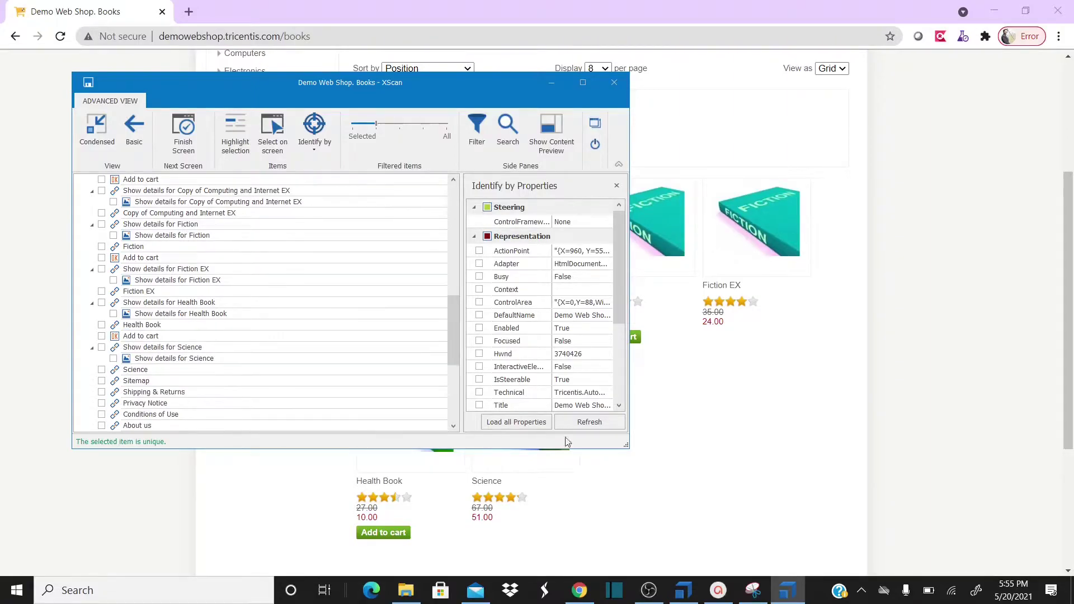
{"action": "left_click", "coordinate": [700, 135]}
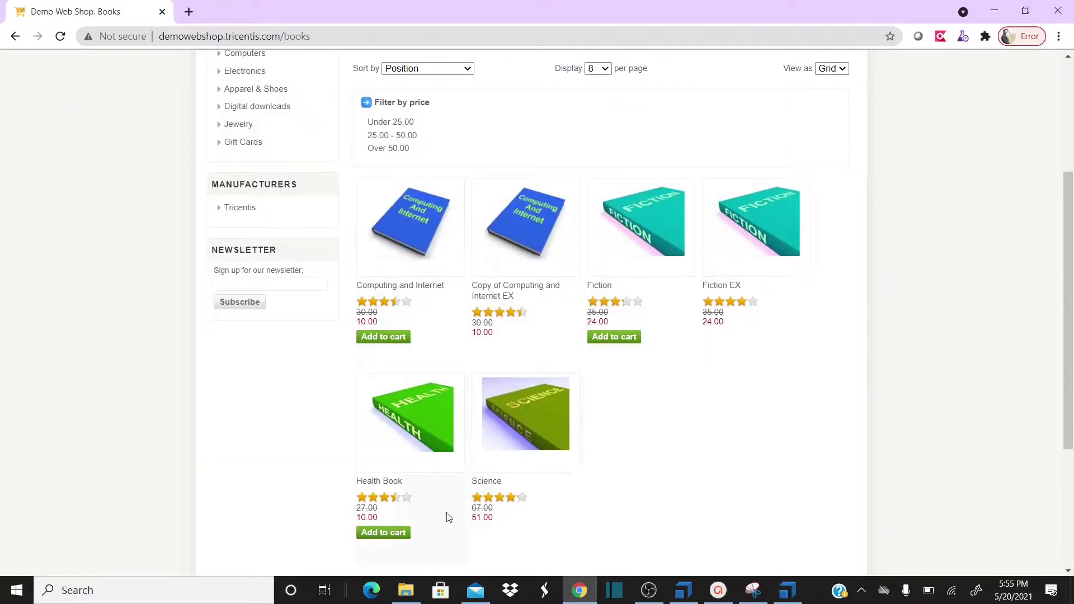
{"action": "key", "text": "alt+Tab"}
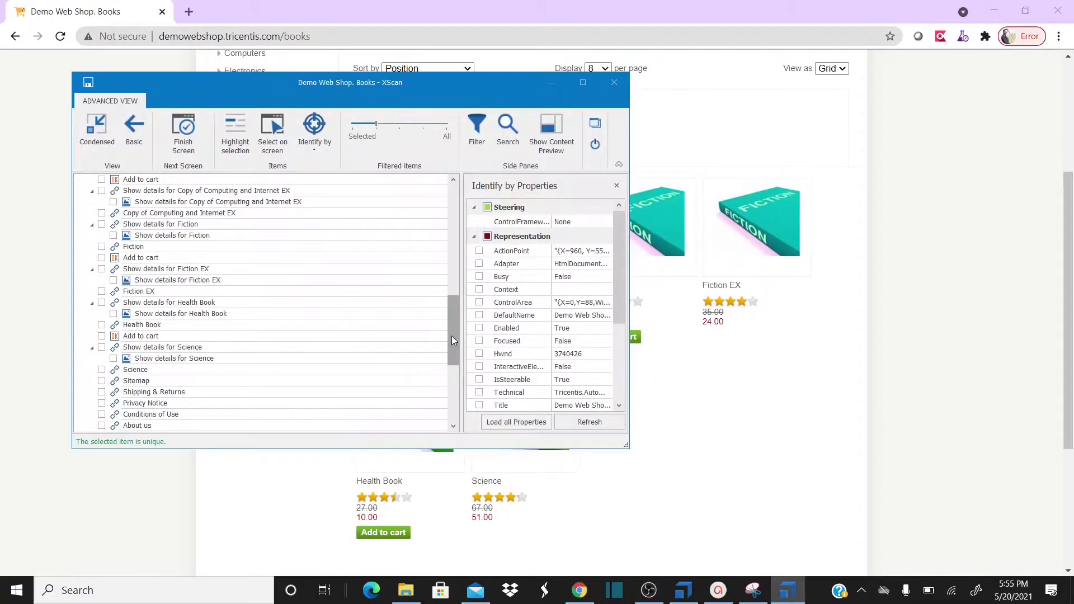
{"action": "left_click_drag", "start_coordinate": [457, 323], "coordinate": [456, 294]}
{"action": "left_click", "coordinate": [101, 280]}
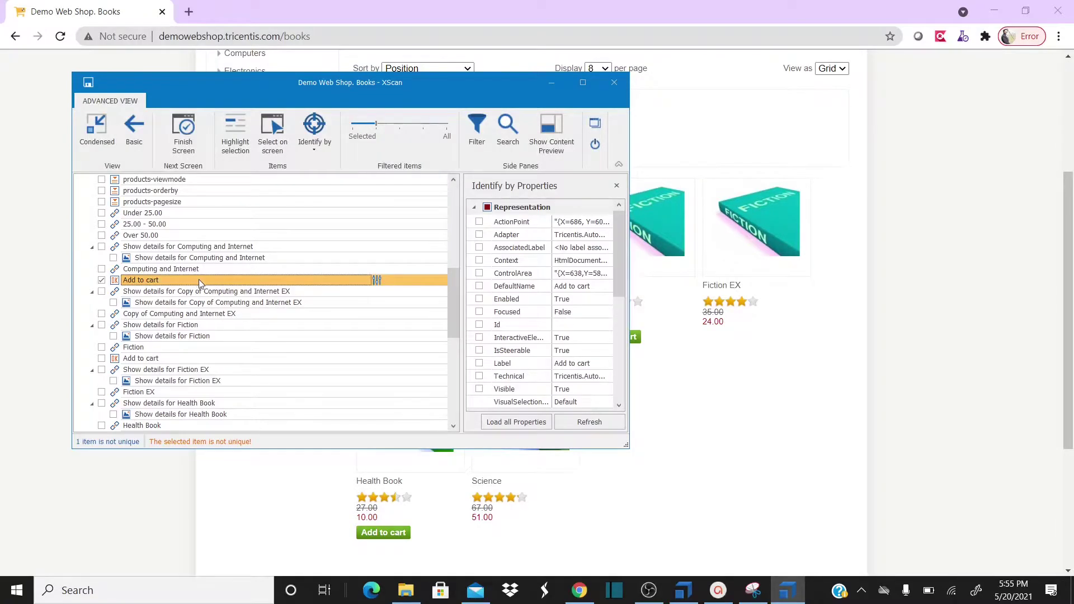
Identify the first Add to cart button by Index 1 (of 3) so it becomes unique
{"action": "left_click", "coordinate": [315, 151]}
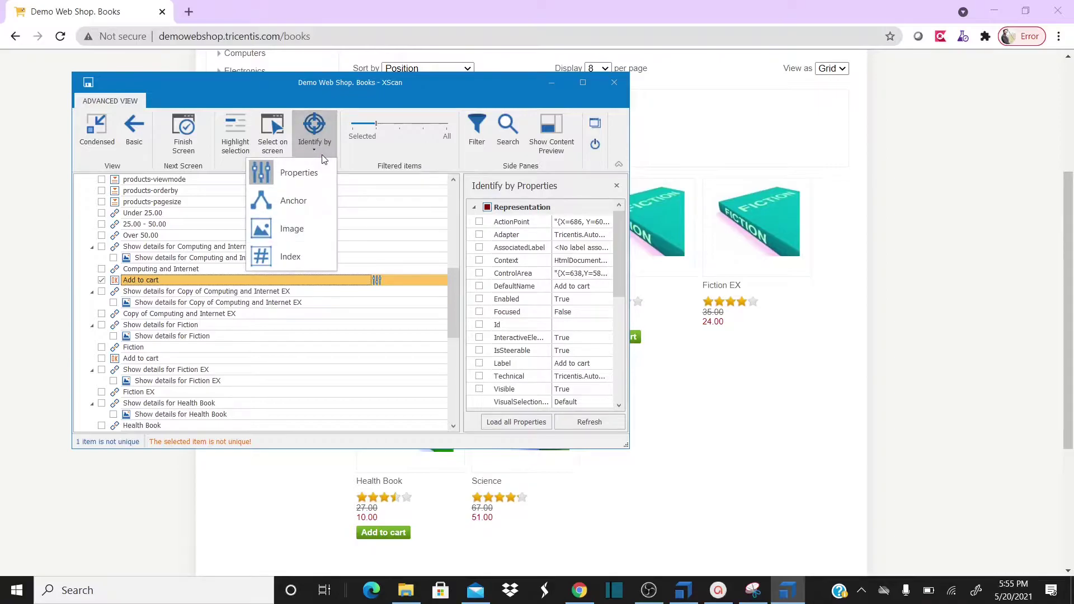
{"action": "left_click", "coordinate": [289, 257]}
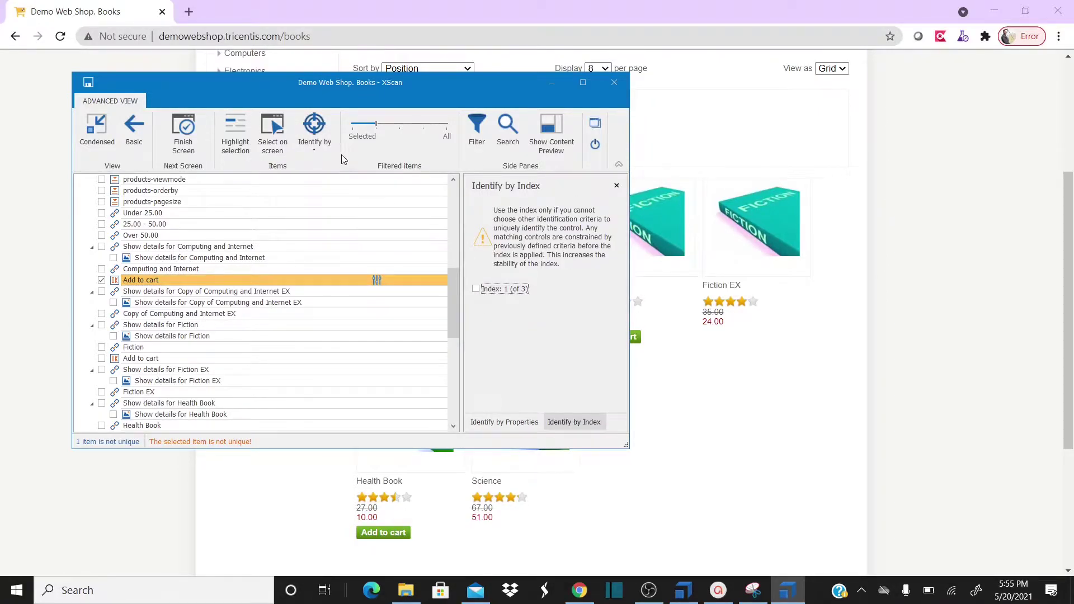
{"action": "left_click", "coordinate": [320, 155]}
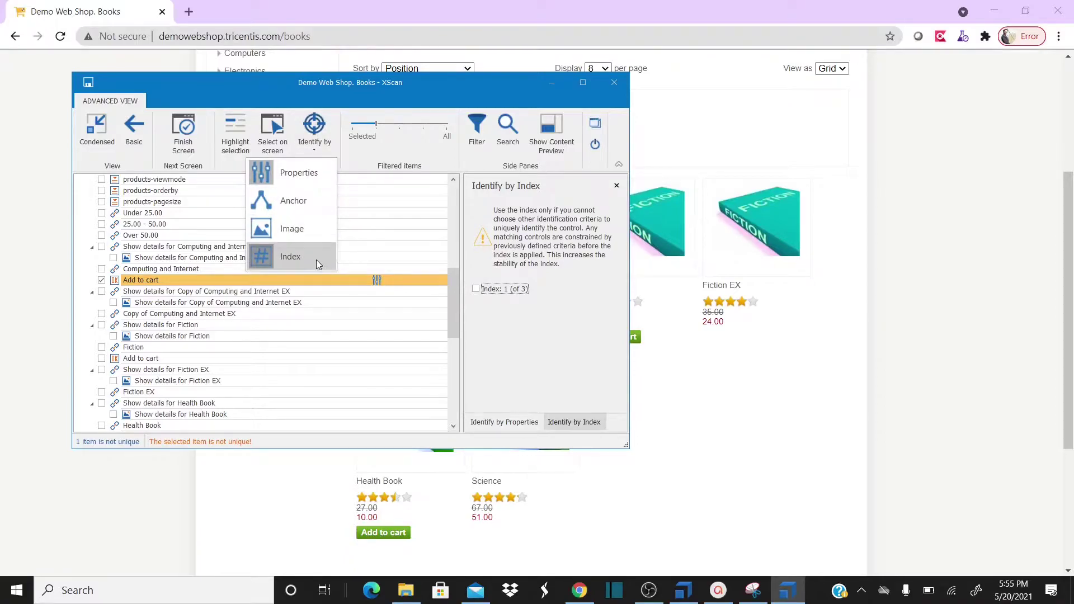
{"action": "left_click", "coordinate": [480, 264]}
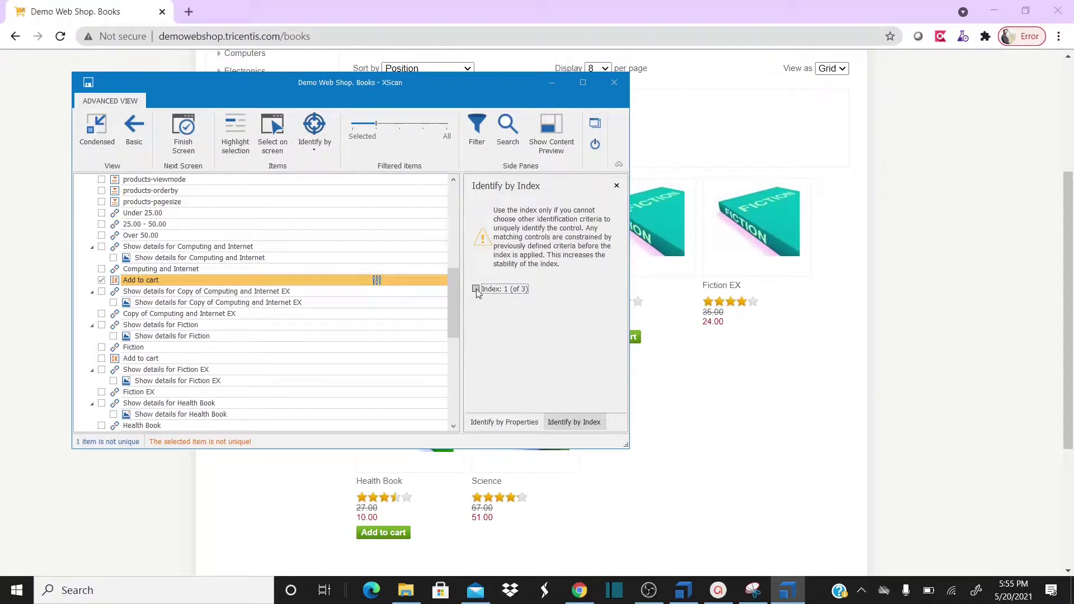
{"action": "left_click", "coordinate": [477, 289]}
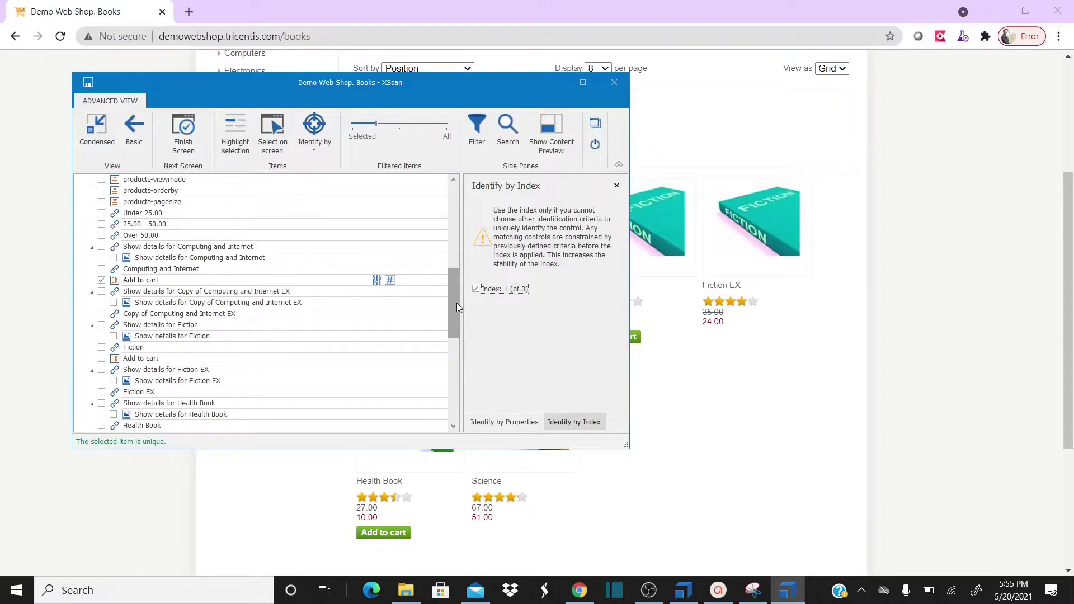
Tick the Fiction book's Add to cart button and begin renaming the first Add to cart entry
{"action": "scroll", "coordinate": [456, 305], "scroll_direction": "down", "scroll_amount": 2}
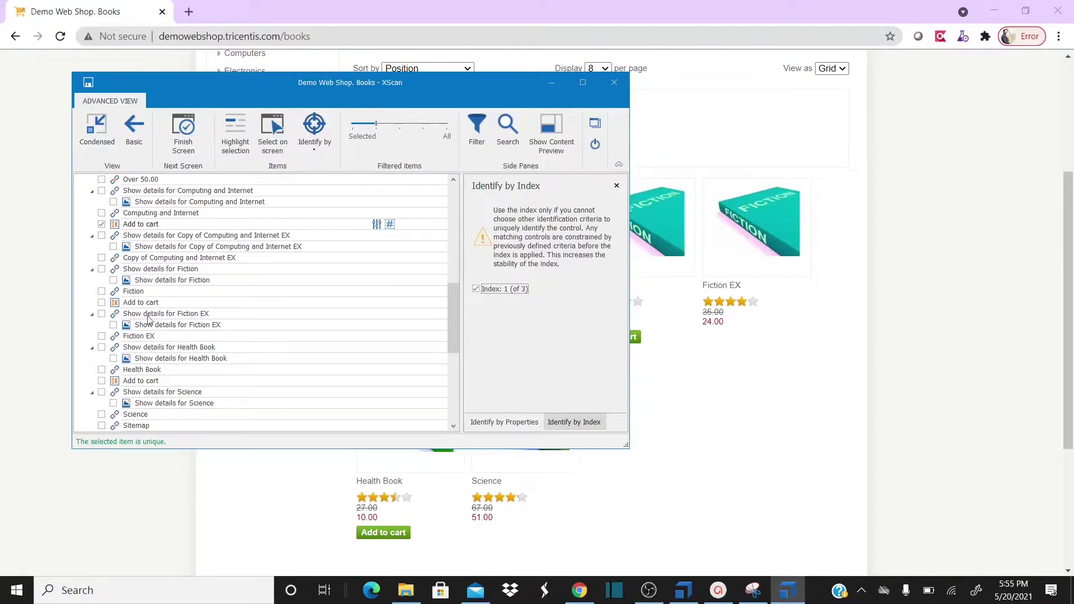
{"action": "left_click", "coordinate": [101, 303]}
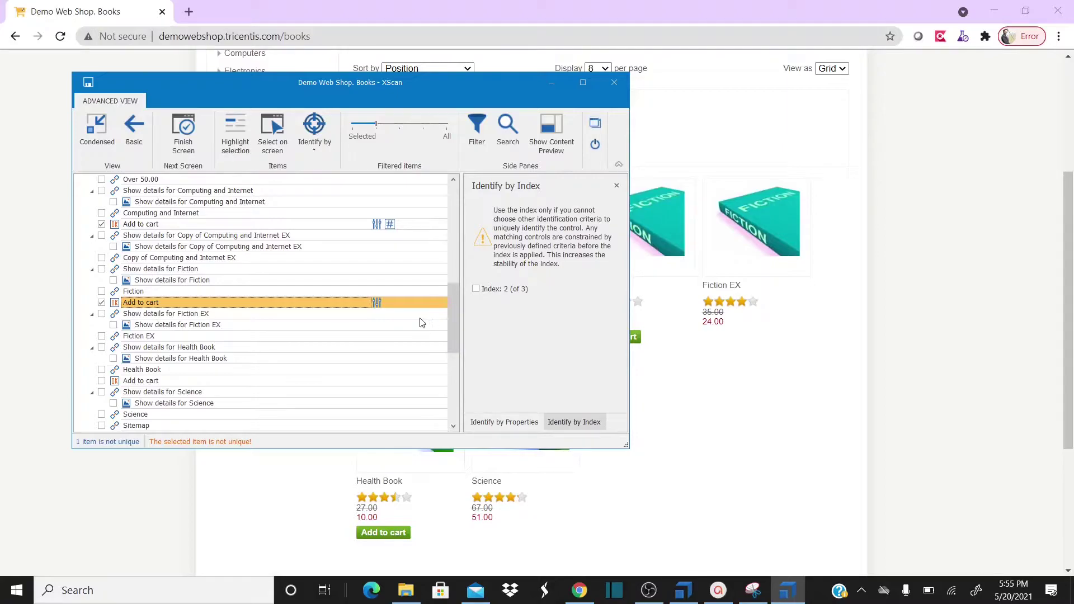
{"action": "left_click_drag", "start_coordinate": [446, 292], "coordinate": [471, 281]}
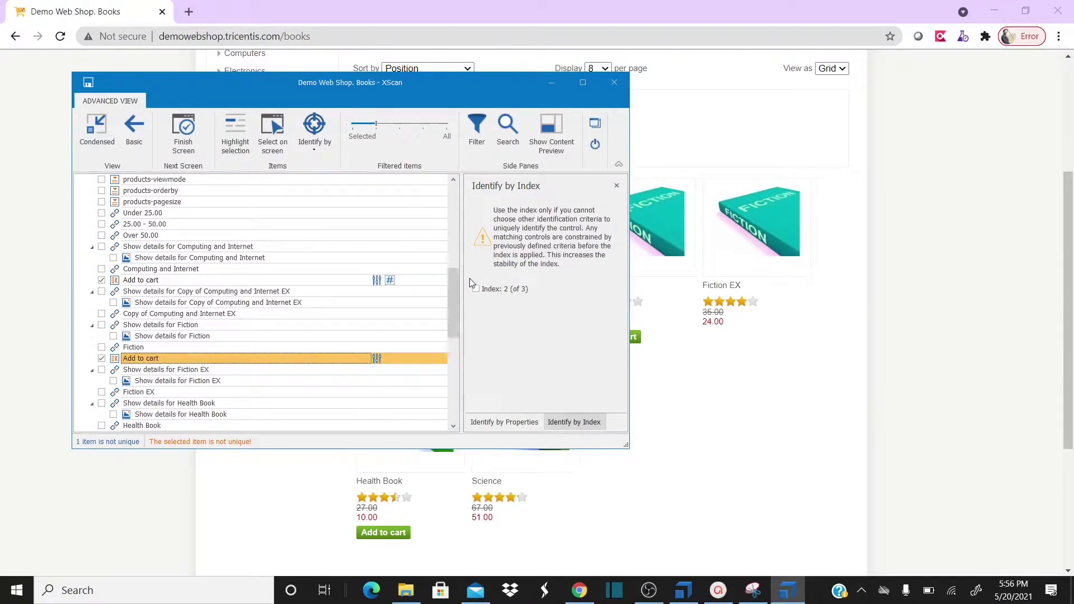
{"action": "left_click", "coordinate": [222, 281]}
{"action": "left_click", "coordinate": [196, 279]}
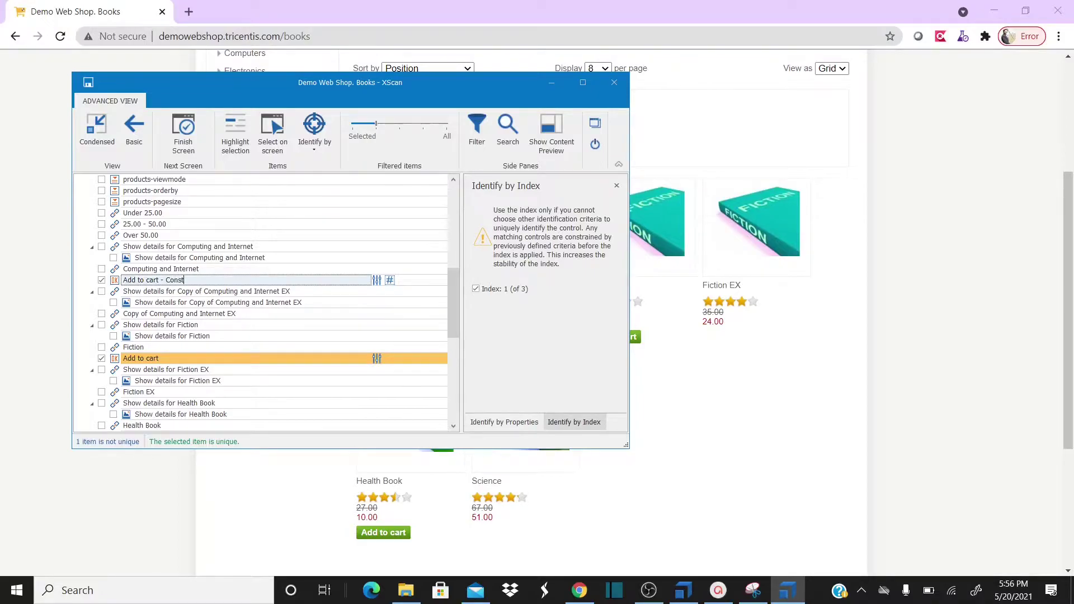
Name the Add to cart entries '- Constraint Index' and '- Explicit Name', save the module, close XScan
{"action": "type", "text": "- Constraint Index"}
{"action": "left_click_drag", "start_coordinate": [452, 287], "coordinate": [452, 301]}
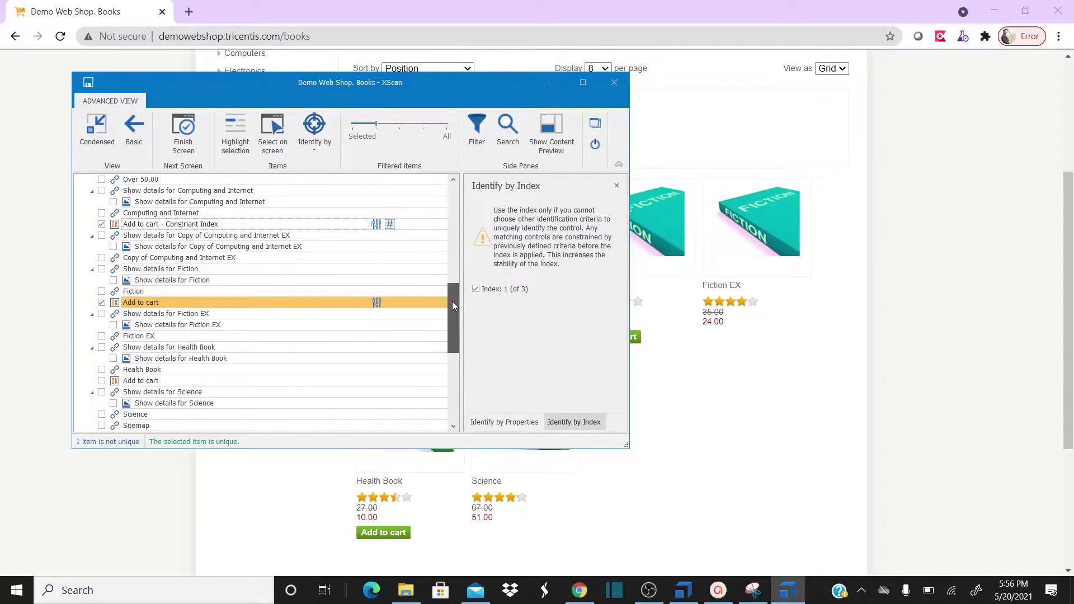
{"action": "left_click", "coordinate": [281, 305]}
{"action": "left_click", "coordinate": [280, 304]}
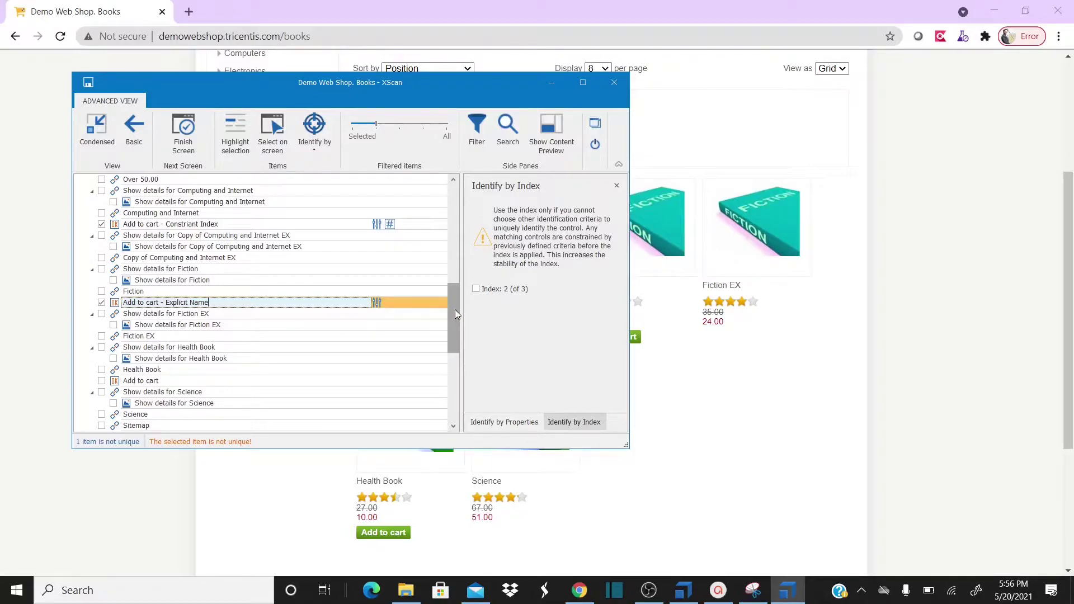
{"action": "left_click", "coordinate": [453, 273]}
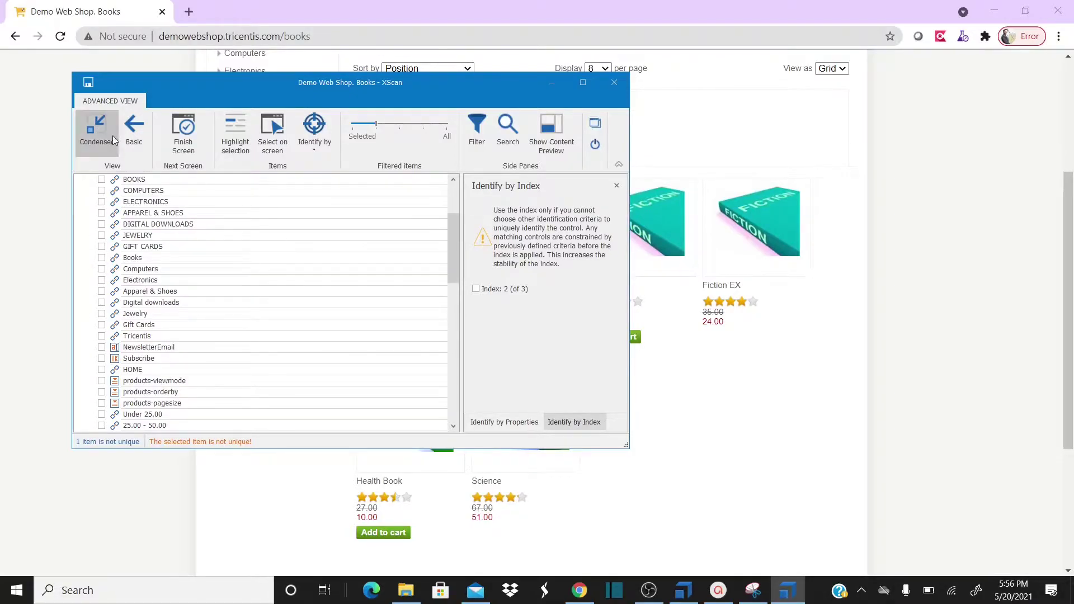
{"action": "left_click", "coordinate": [88, 83]}
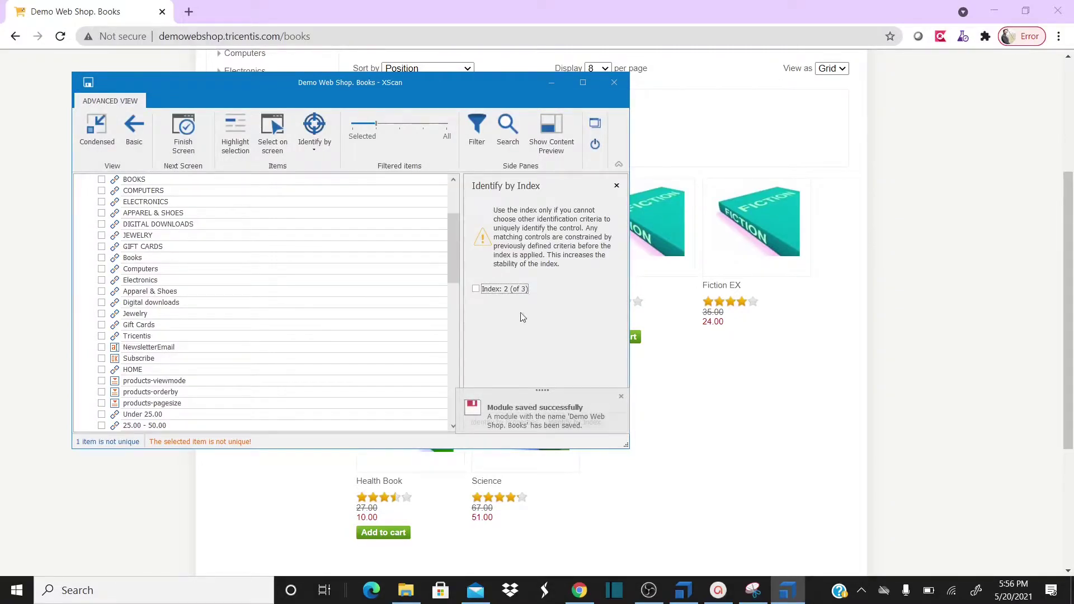
{"action": "left_click", "coordinate": [614, 83]}
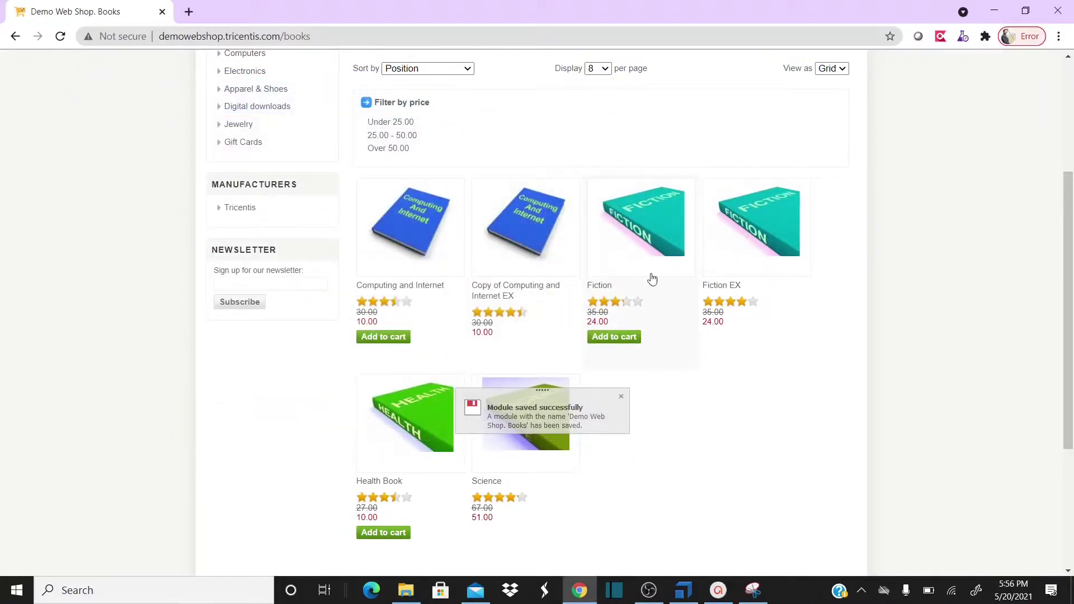
Rename the 'Demo Web Shop. Books' module in the Books Add to Cart folder to 'Books Add to Cart'
{"action": "left_click", "coordinate": [683, 590]}
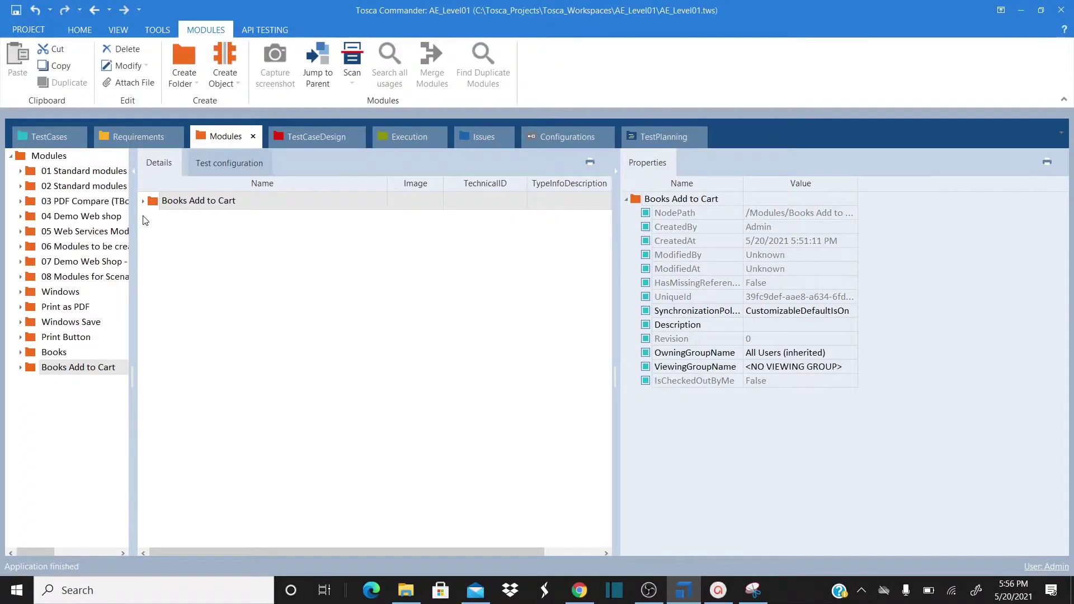
{"action": "left_click", "coordinate": [143, 201]}
{"action": "left_click", "coordinate": [154, 227]}
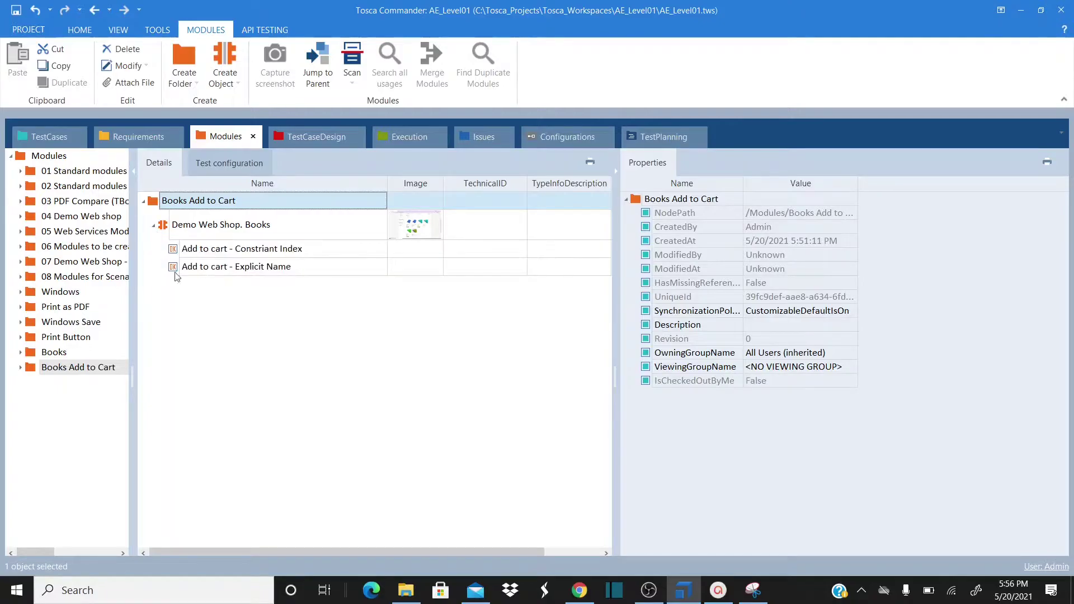
{"action": "double_click", "coordinate": [285, 229]}
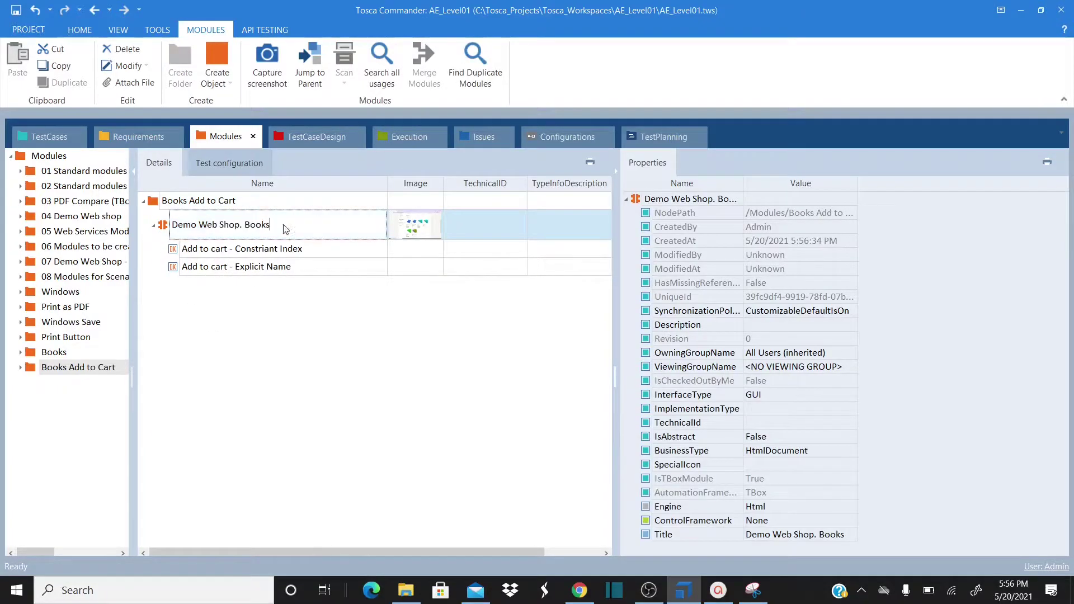
{"action": "key", "text": "ctrl+shift+Left"}
{"action": "key", "text": "ctrl+shift+Left"}
{"action": "key", "text": "ctrl+shift+Left"}
{"action": "key", "text": "ctrl+shift+Left"}
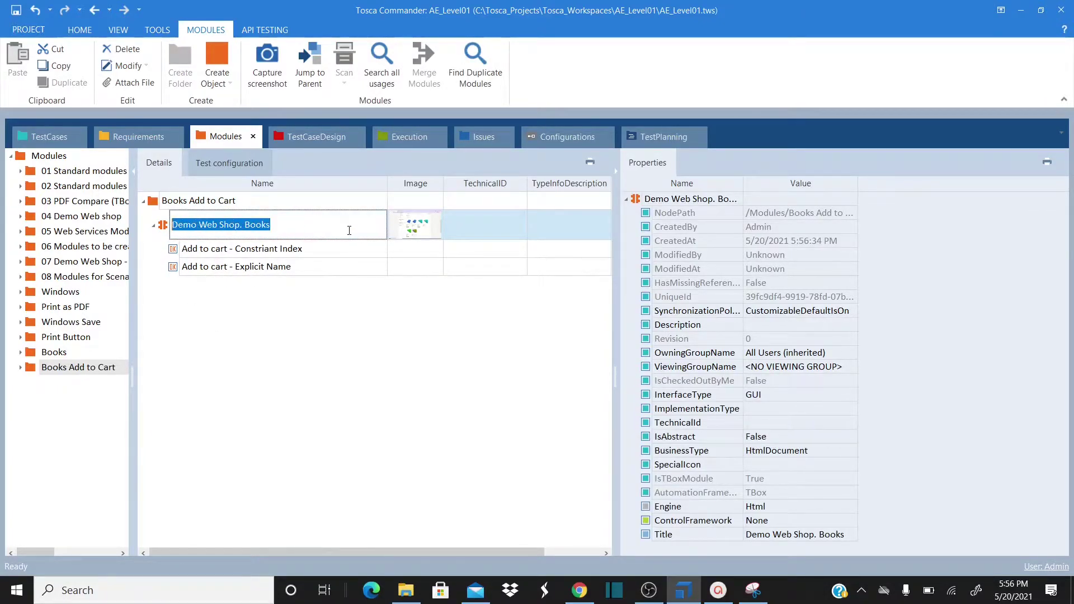
{"action": "type", "text": "N"}
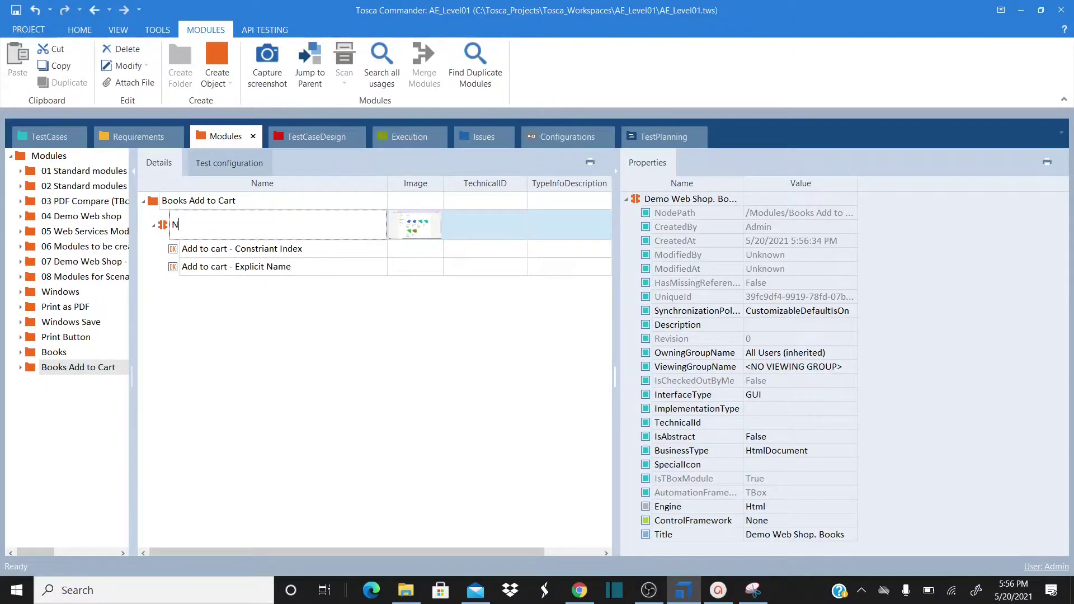
{"action": "type", "text": "ooks Add to Cart"}
{"action": "key", "text": "Return"}
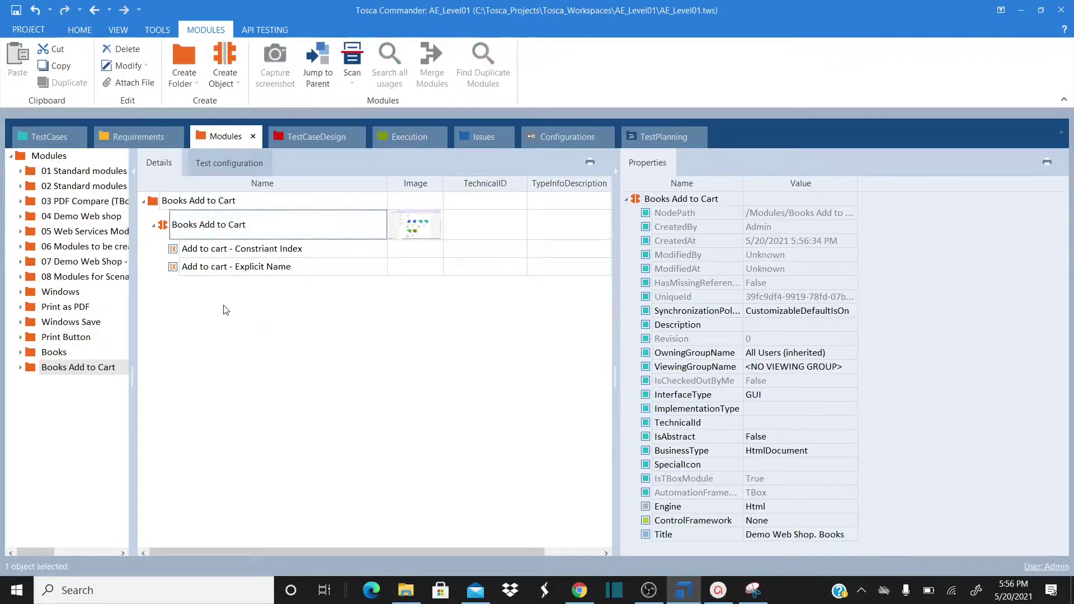
{"action": "left_click", "coordinate": [178, 253]}
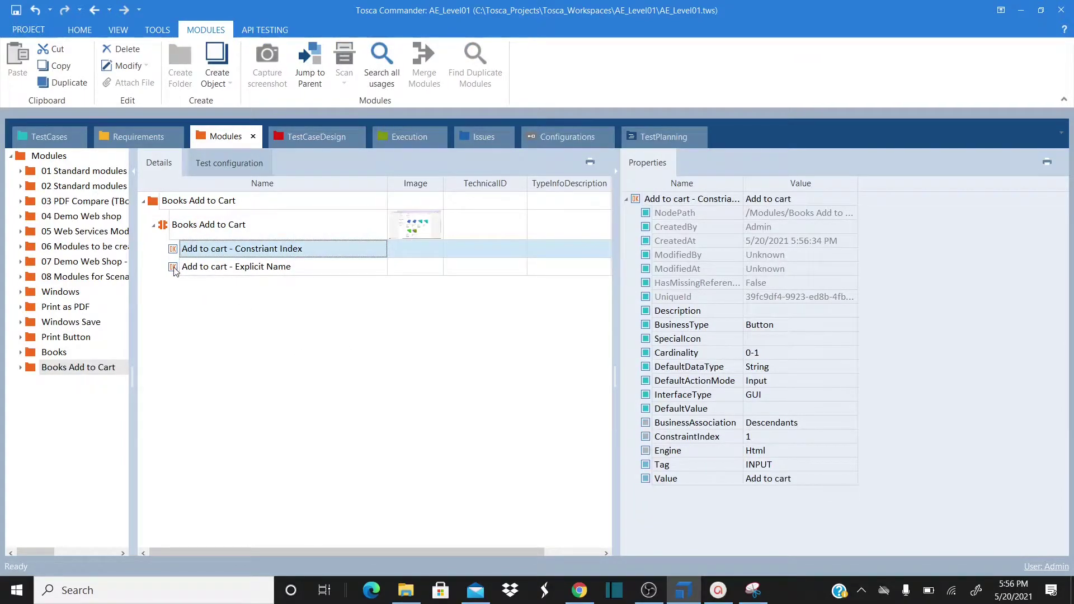
Change the Constriant Index attribute's ConstraintIndex property from 1 to {RND[1][3]}
{"action": "left_click", "coordinate": [175, 269]}
{"action": "left_click", "coordinate": [181, 253]}
{"action": "left_click", "coordinate": [707, 438]}
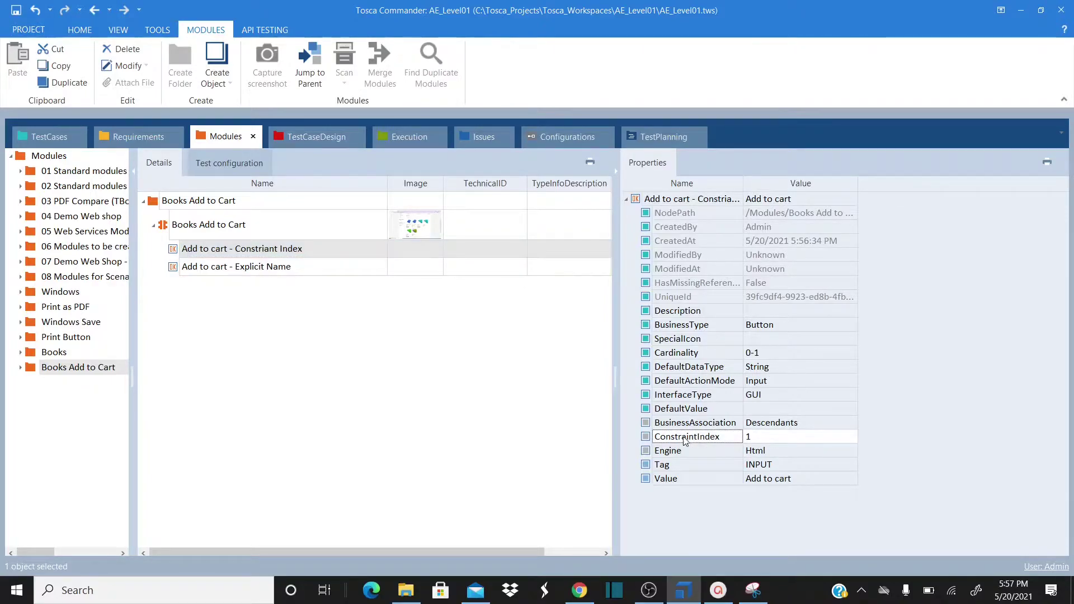
{"action": "left_click", "coordinate": [757, 441]}
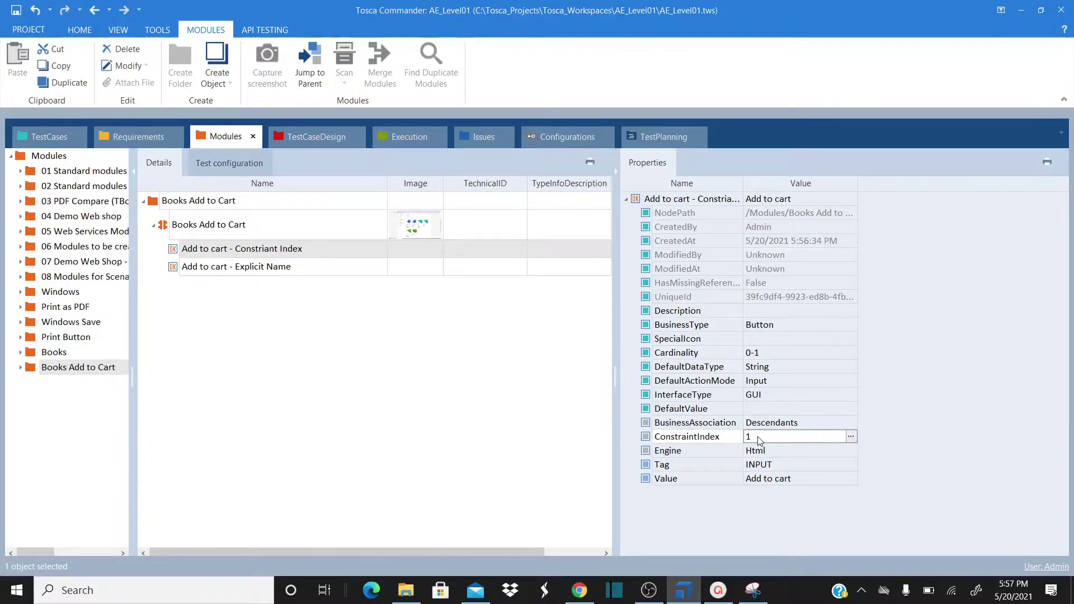
{"action": "left_click", "coordinate": [579, 590]}
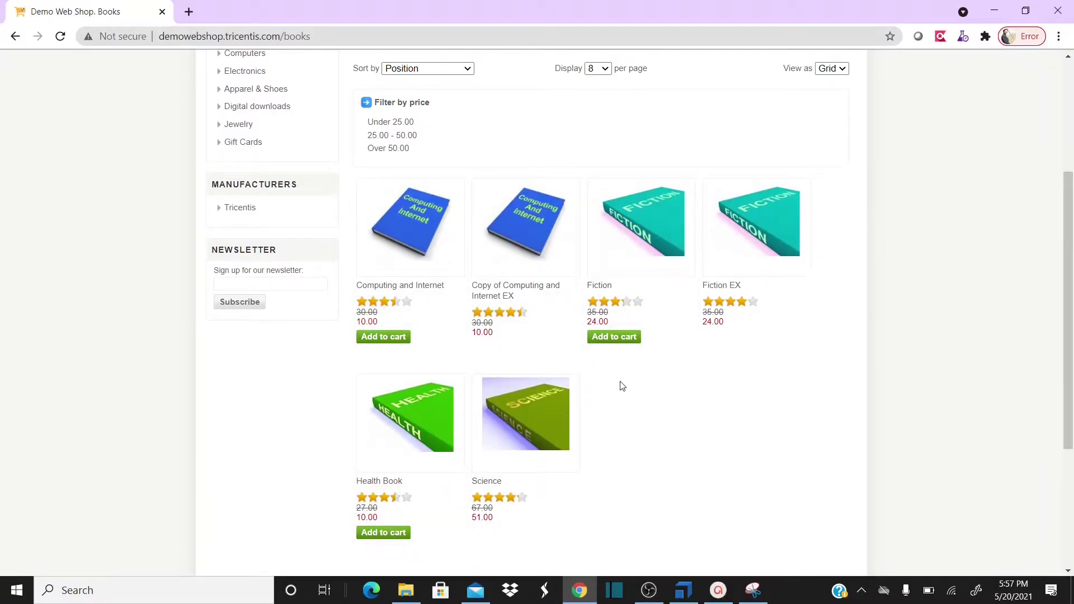
{"action": "key", "text": "alt+Tab"}
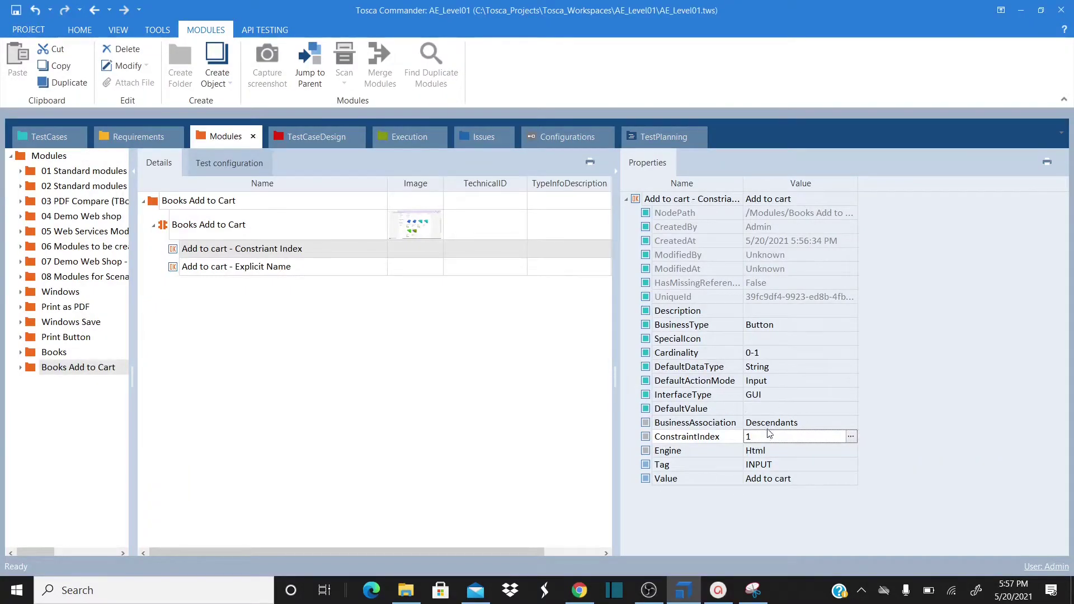
{"action": "double_click", "coordinate": [759, 436]}
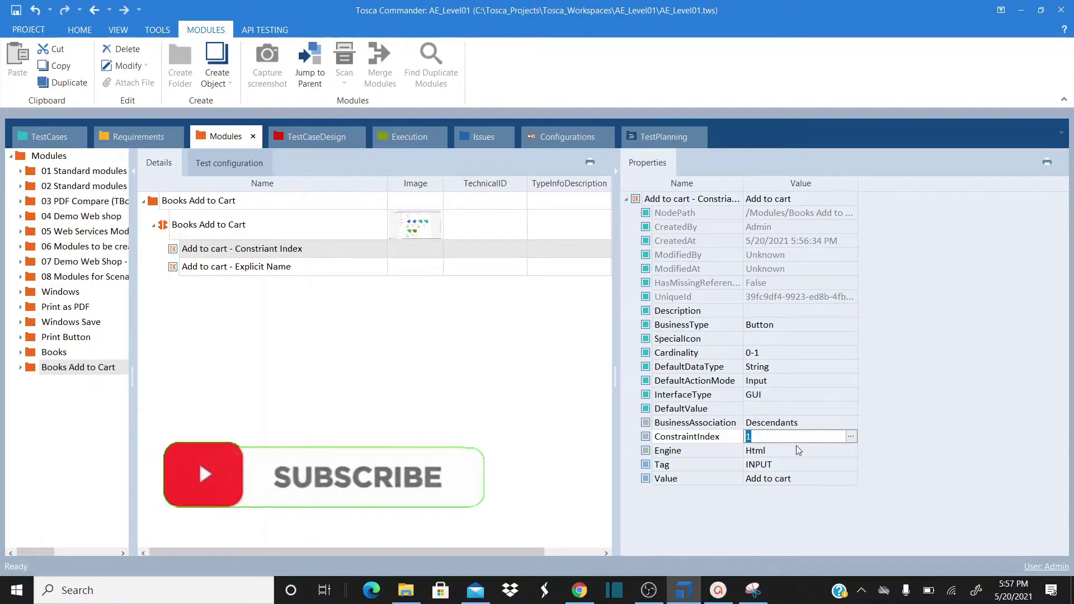
{"action": "type", "text": "{R"}
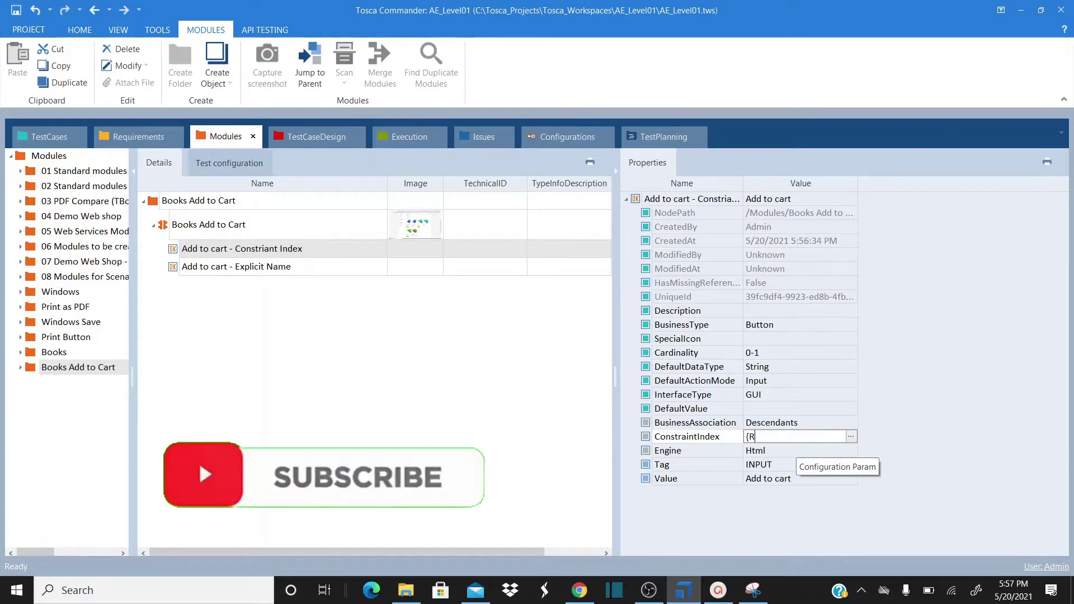
{"action": "type", "text": "ND[1][3]"}
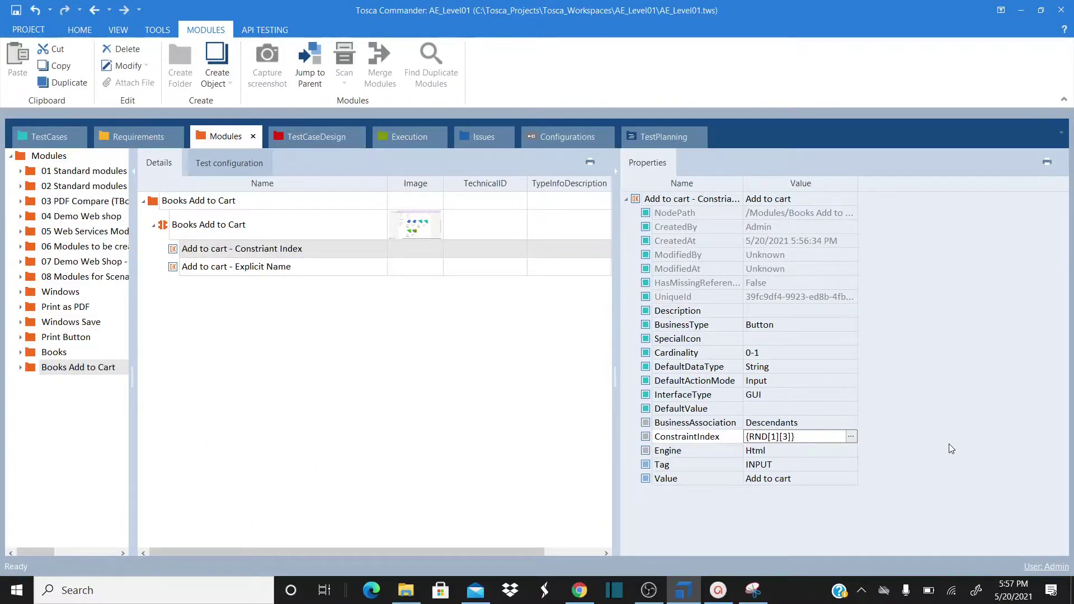
{"action": "key", "text": "Return"}
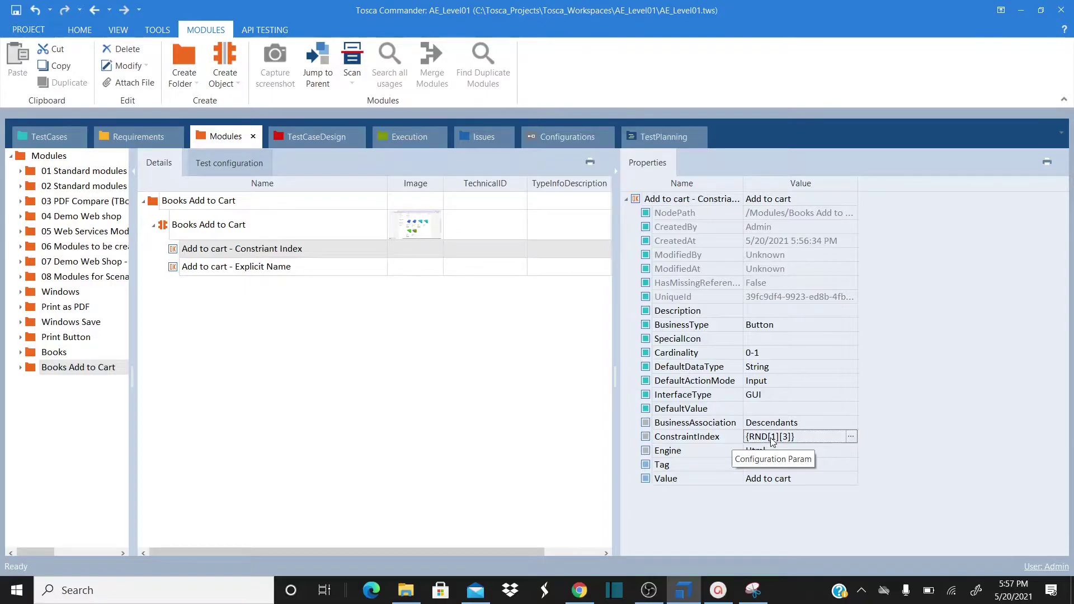
{"action": "left_click", "coordinate": [713, 438]}
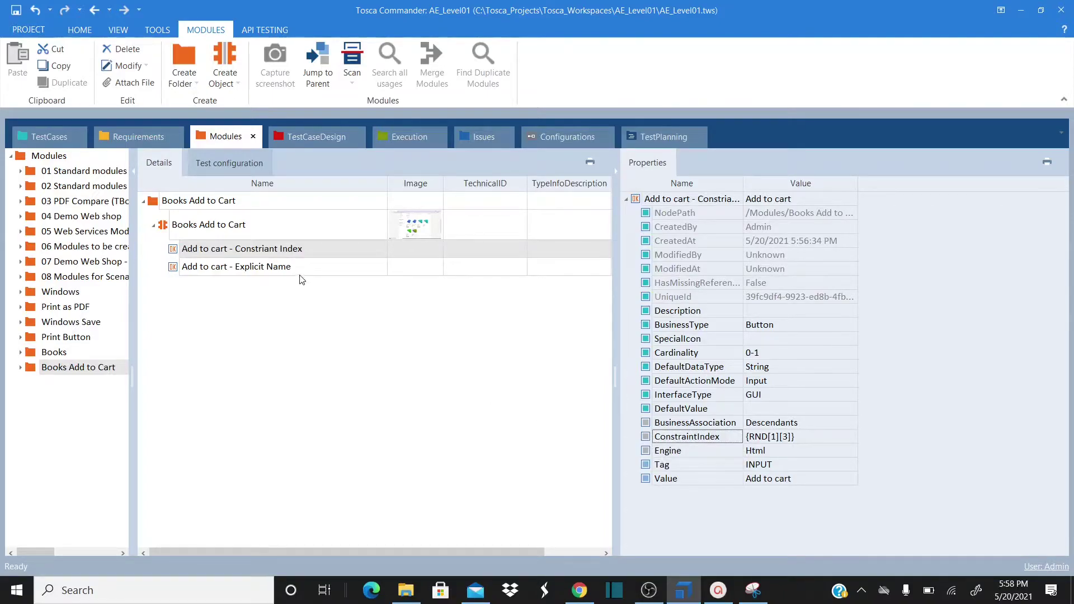
{"action": "left_click", "coordinate": [258, 272]}
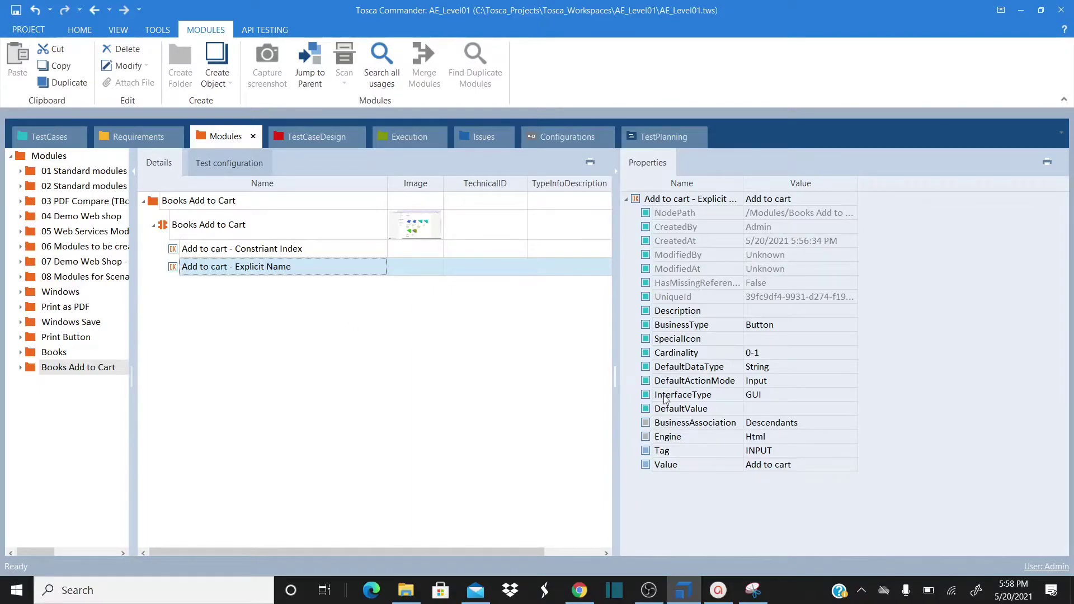
Add an ExplicitName configuration parameter with value True to the Add to cart - Explicit Name attribute
{"action": "left_click", "coordinate": [640, 200]}
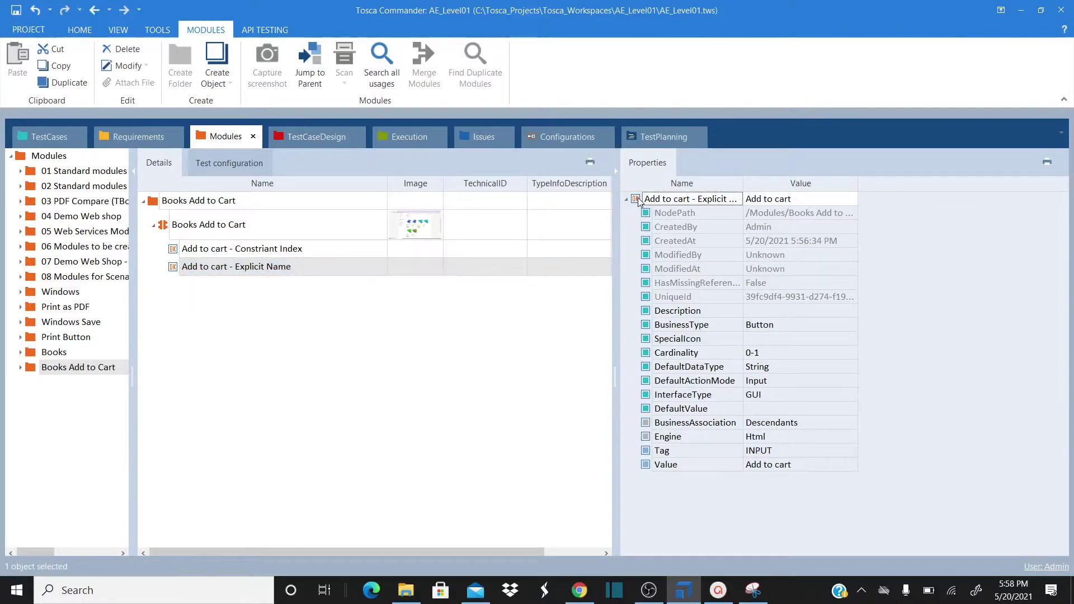
{"action": "right_click", "coordinate": [640, 198]}
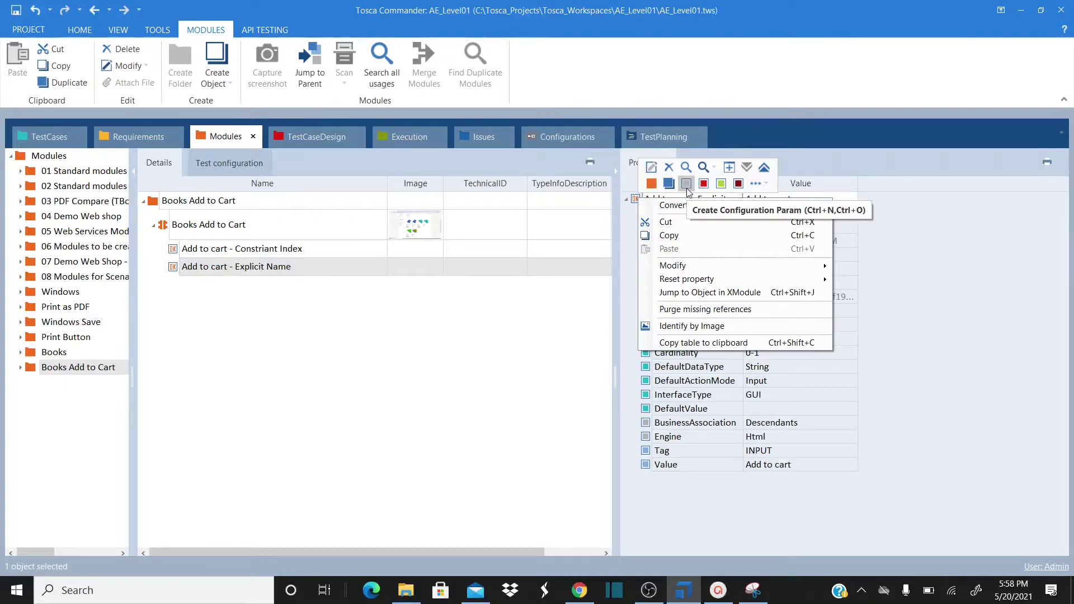
{"action": "left_click", "coordinate": [636, 201]}
{"action": "right_click", "coordinate": [635, 200]}
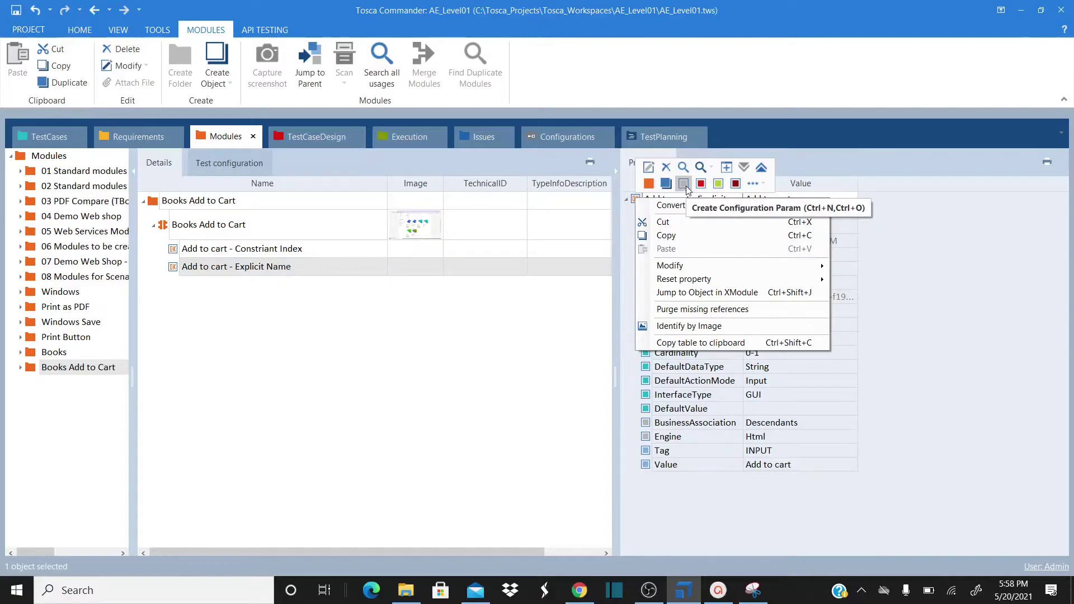
{"action": "left_click", "coordinate": [685, 186]}
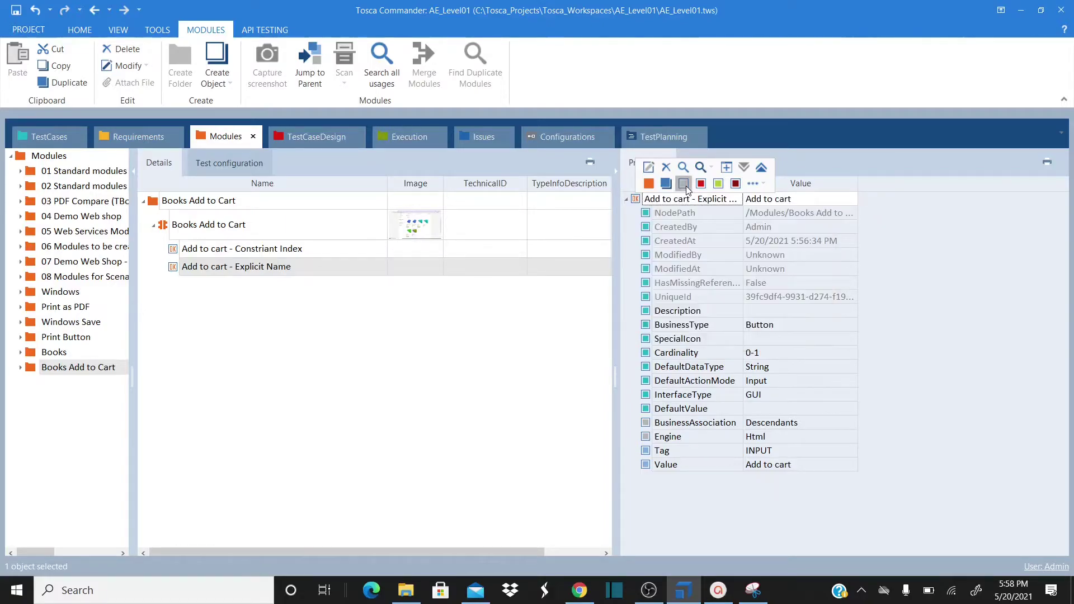
{"action": "type", "text": "Expl"}
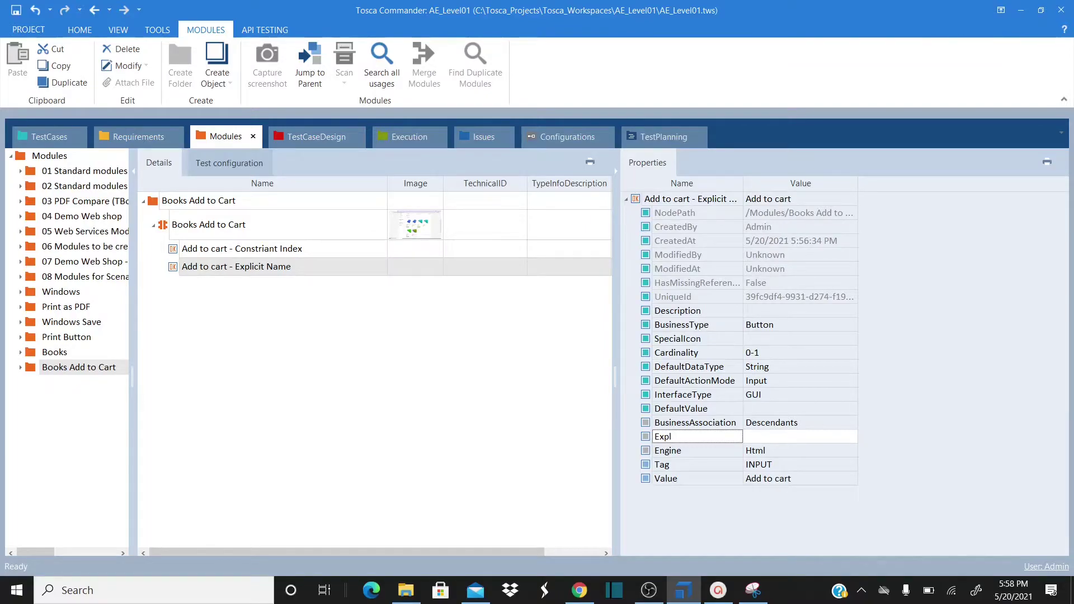
{"action": "type", "text": "icitName"}
{"action": "left_click", "coordinate": [787, 437]}
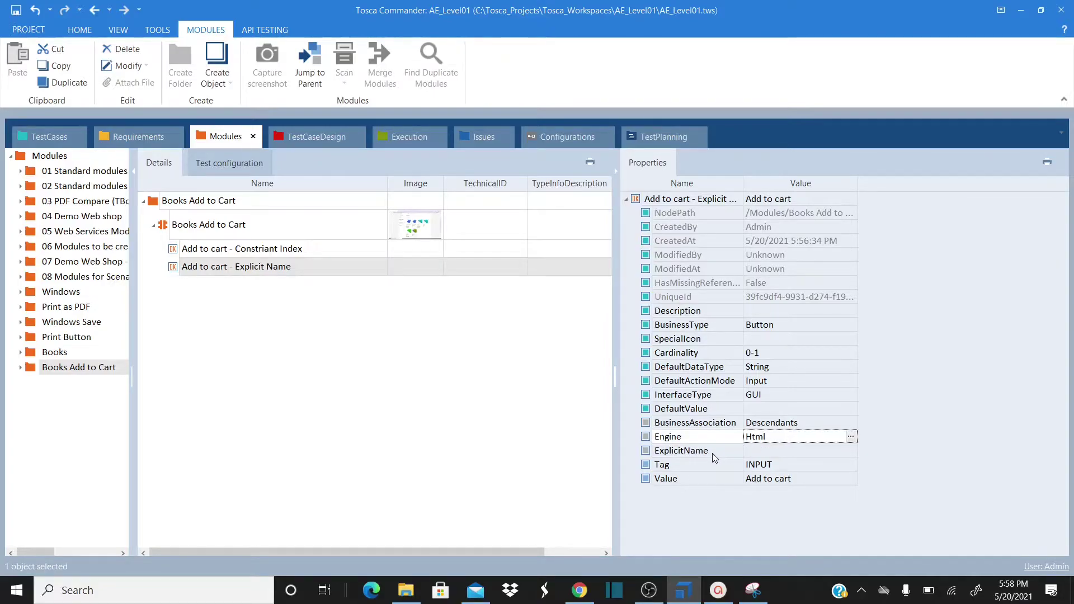
{"action": "left_click", "coordinate": [713, 453]}
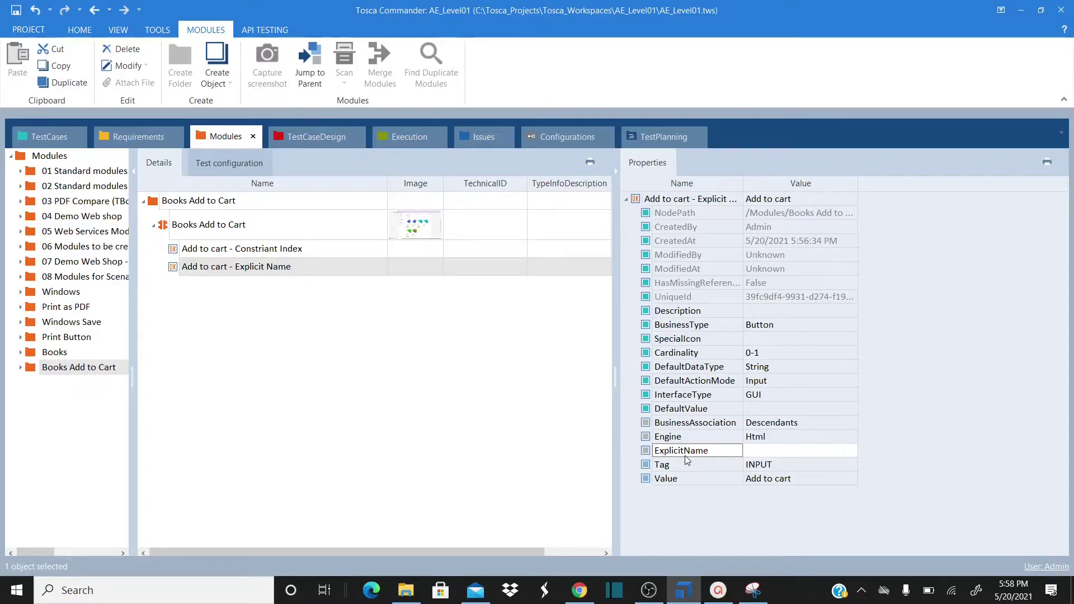
{"action": "left_click", "coordinate": [771, 454]}
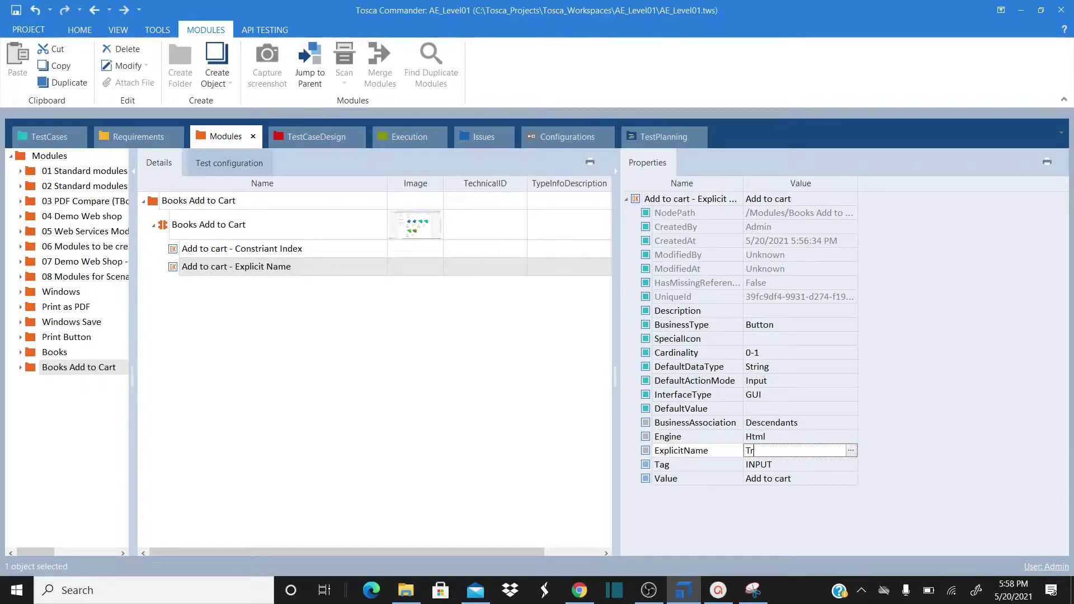
{"action": "left_click", "coordinate": [924, 495]}
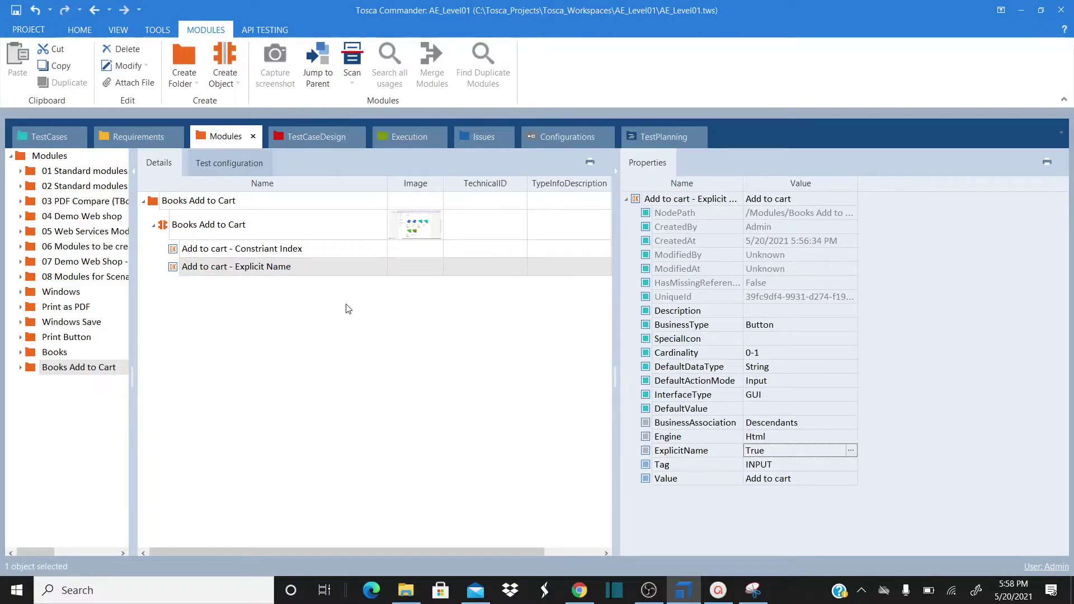
{"action": "left_click", "coordinate": [174, 269]}
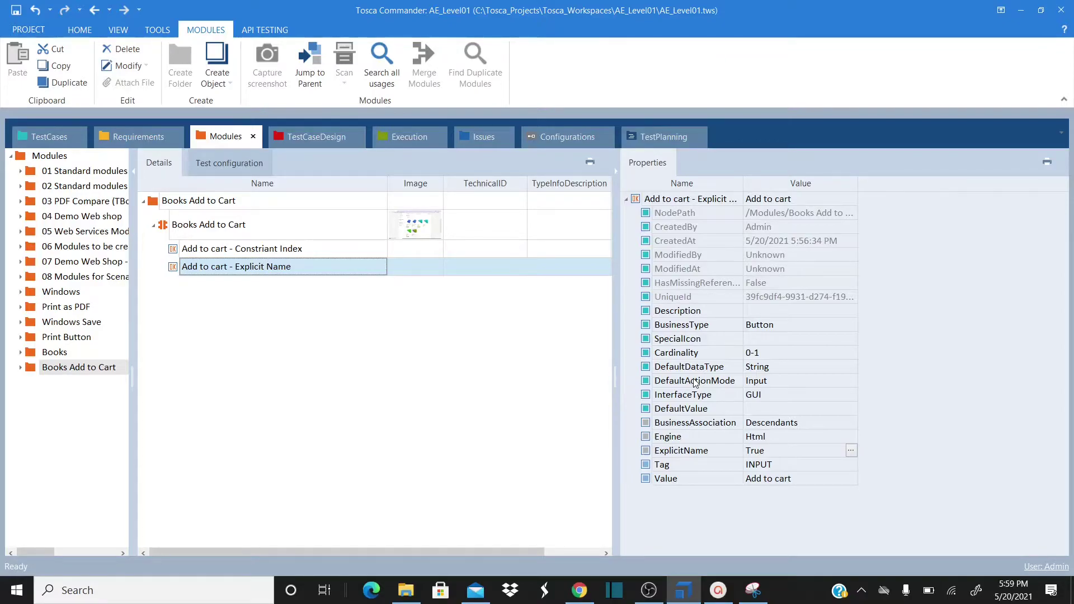
{"action": "left_click", "coordinate": [175, 254]}
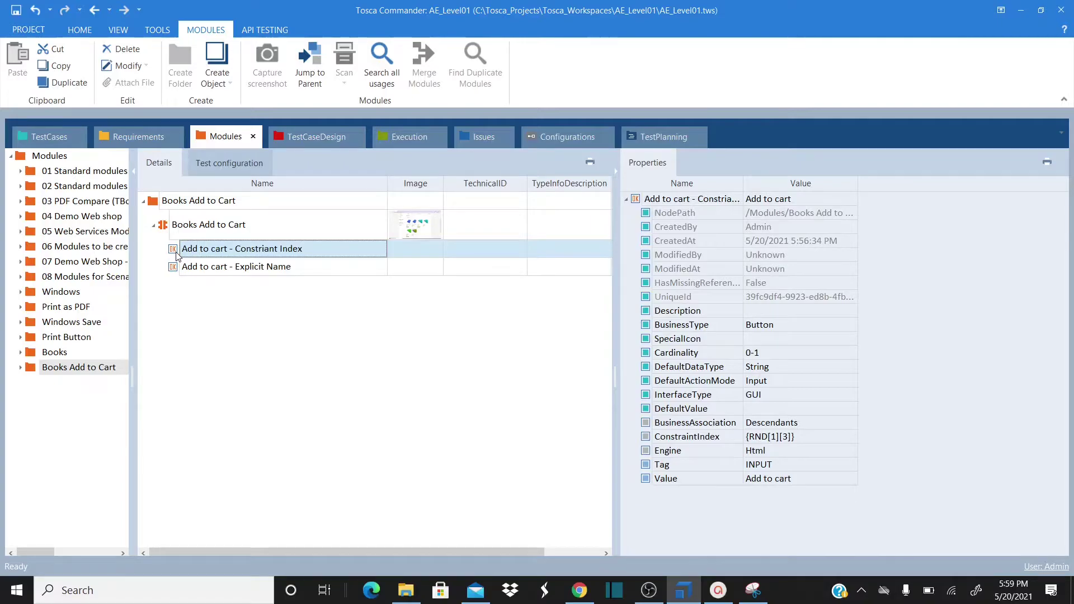
{"action": "left_click", "coordinate": [174, 271]}
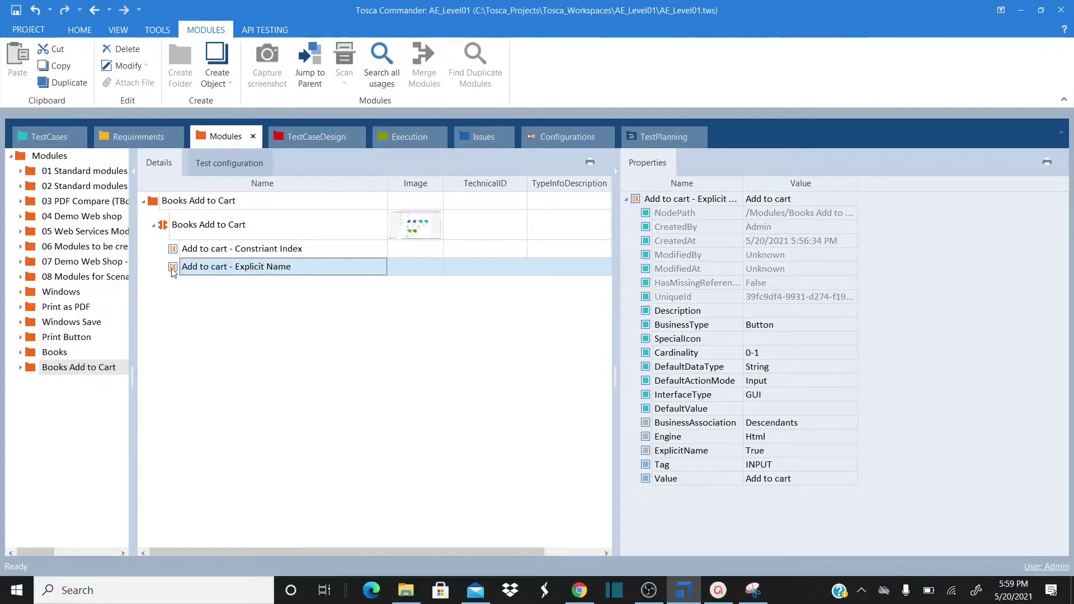
{"action": "left_click", "coordinate": [175, 253]}
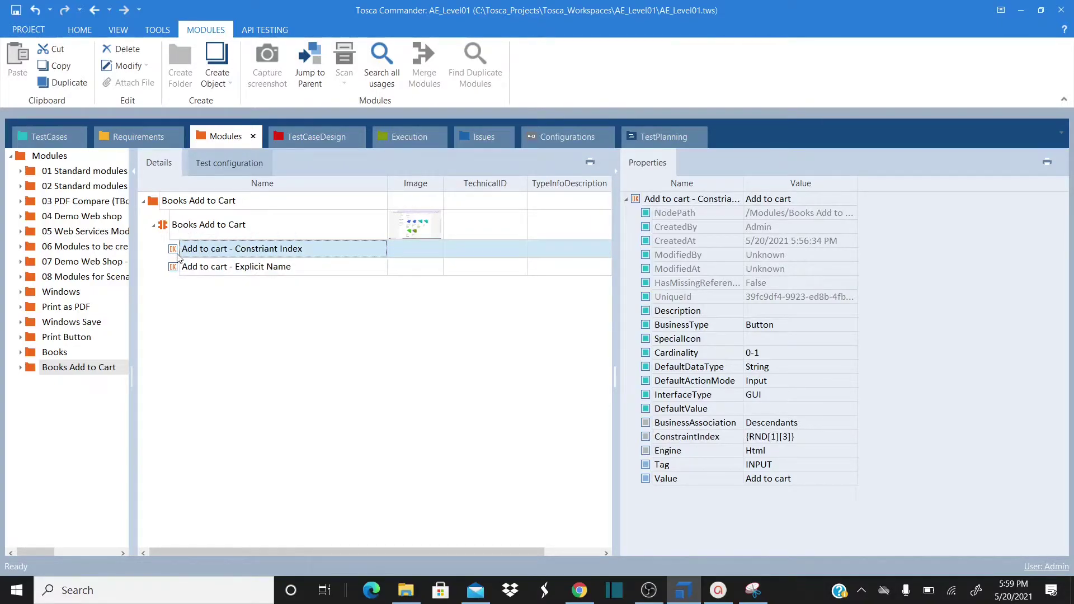
{"action": "left_click", "coordinate": [177, 269]}
{"action": "left_click", "coordinate": [178, 254]}
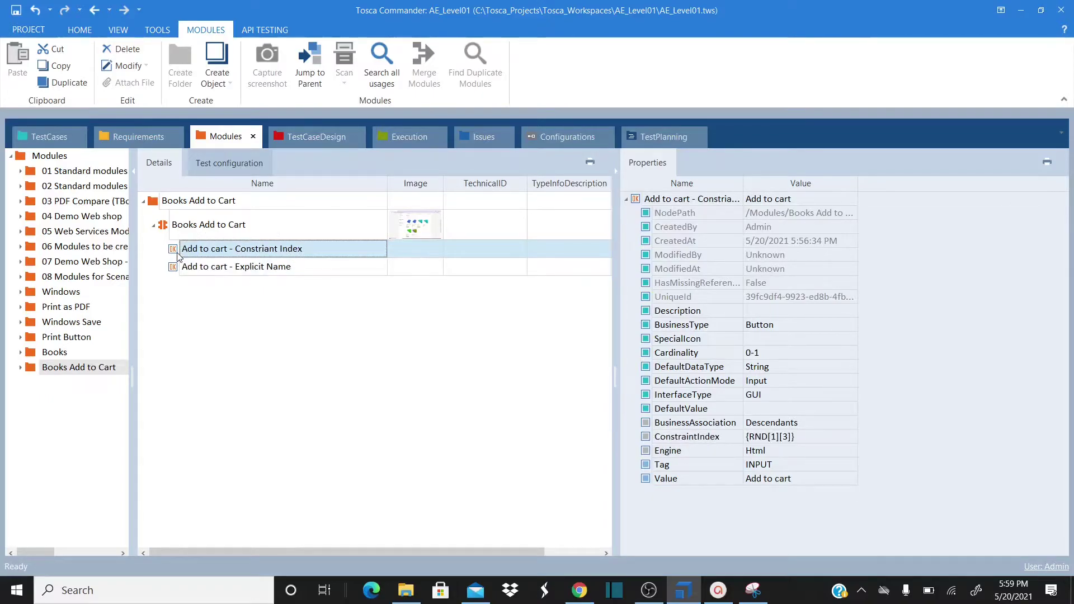
{"action": "left_click", "coordinate": [179, 268]}
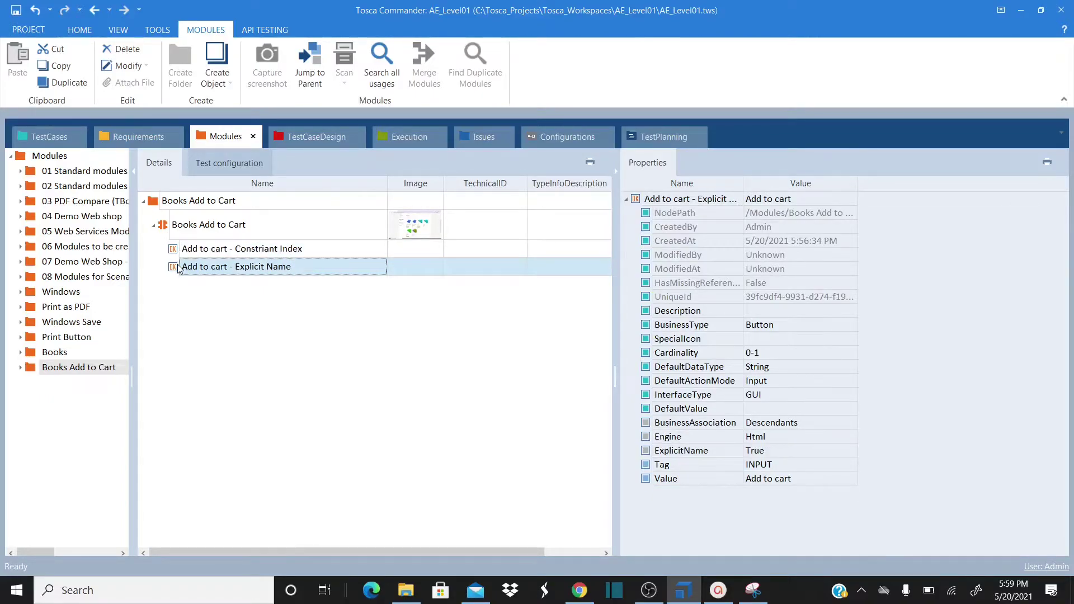
{"action": "left_click", "coordinate": [49, 136]}
{"action": "left_click", "coordinate": [231, 276]}
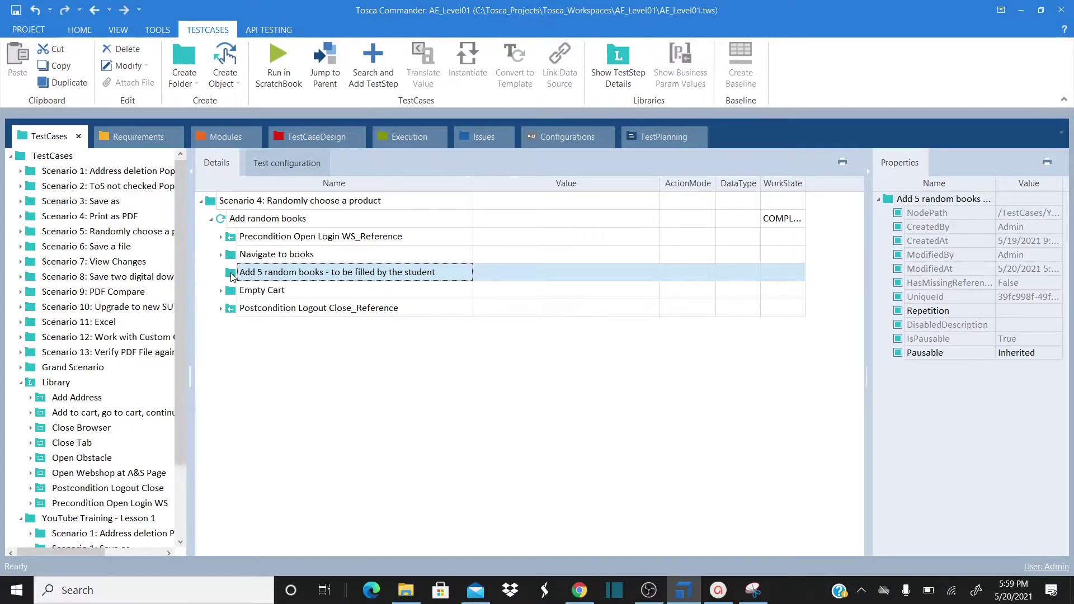
{"action": "right_click", "coordinate": [233, 277]}
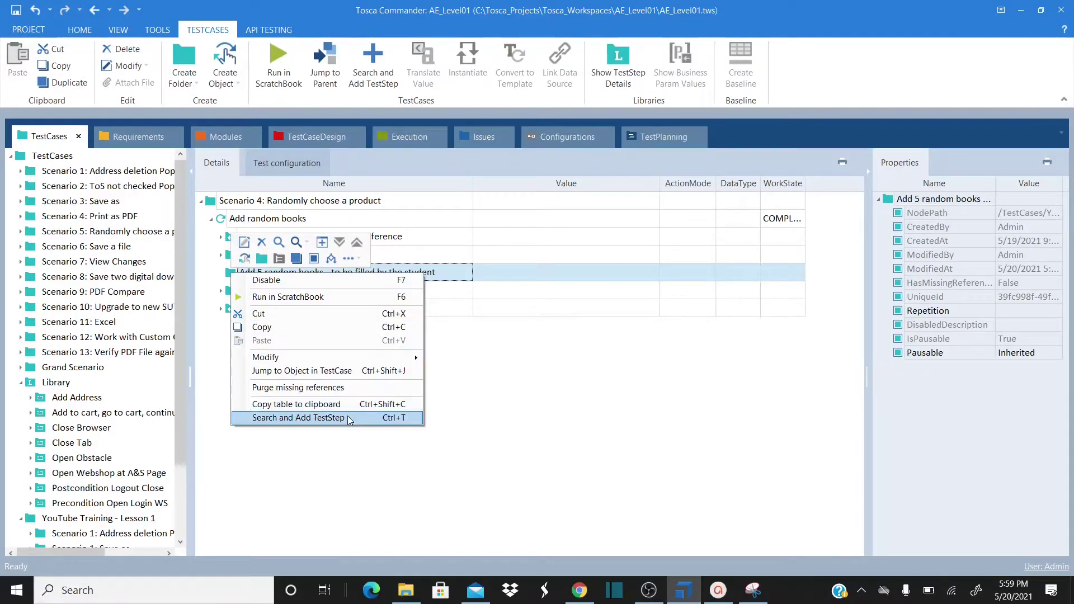
{"action": "left_click", "coordinate": [224, 140]}
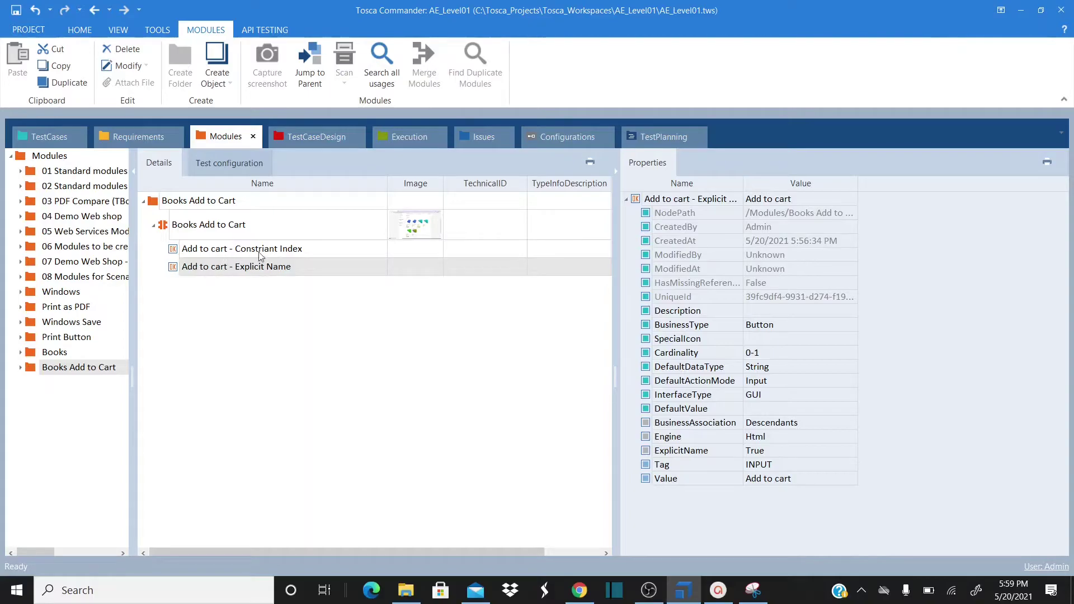
{"action": "left_click", "coordinate": [244, 230]}
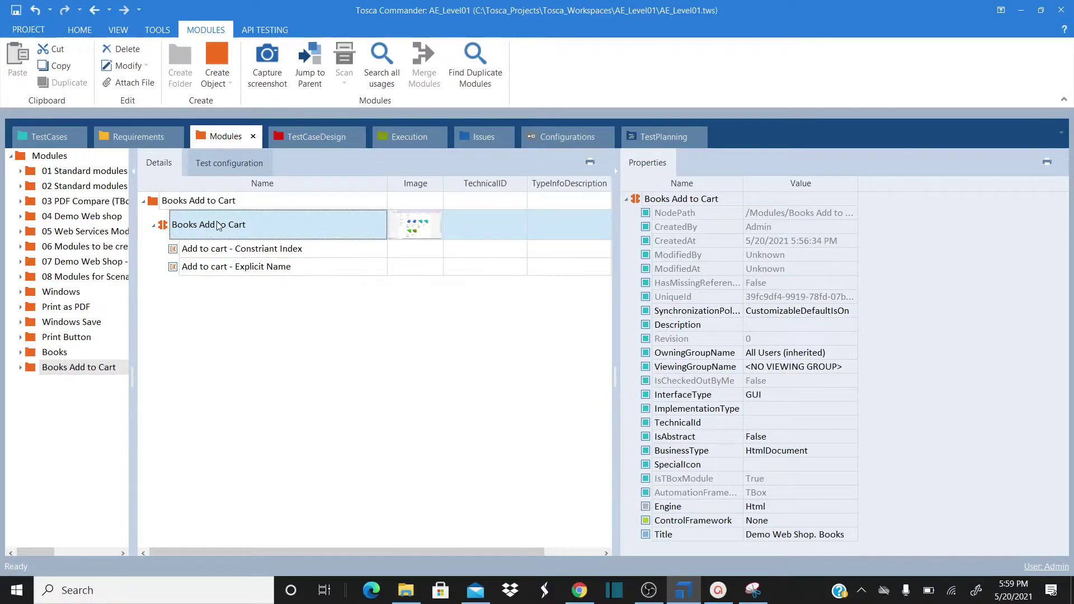
{"action": "left_click", "coordinate": [58, 138]}
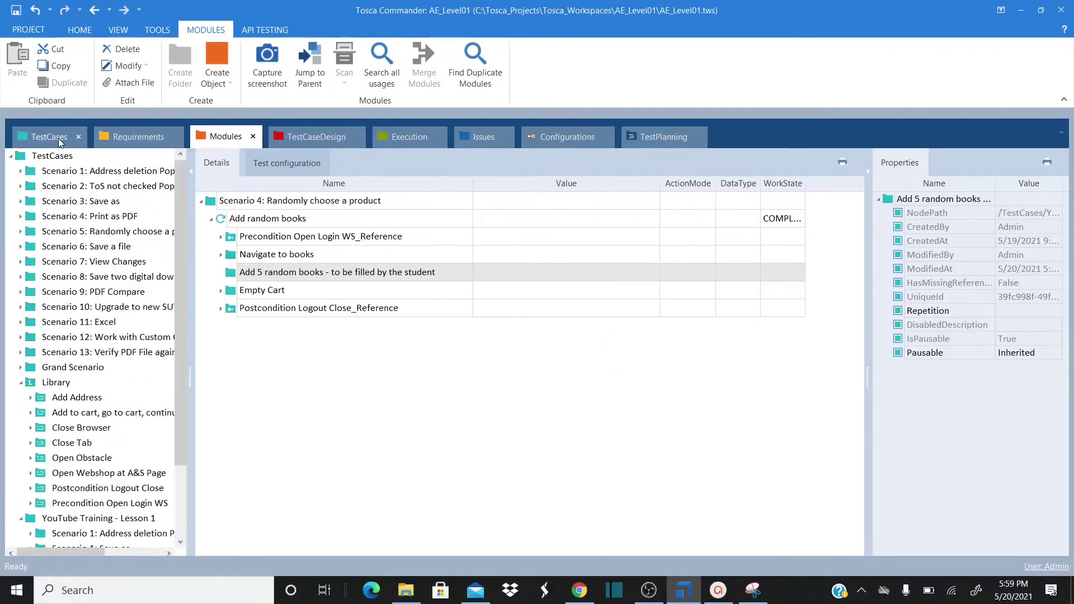
Add the Books Add to Cart module as a test step under Add 5 random books via search
{"action": "right_click", "coordinate": [266, 272]}
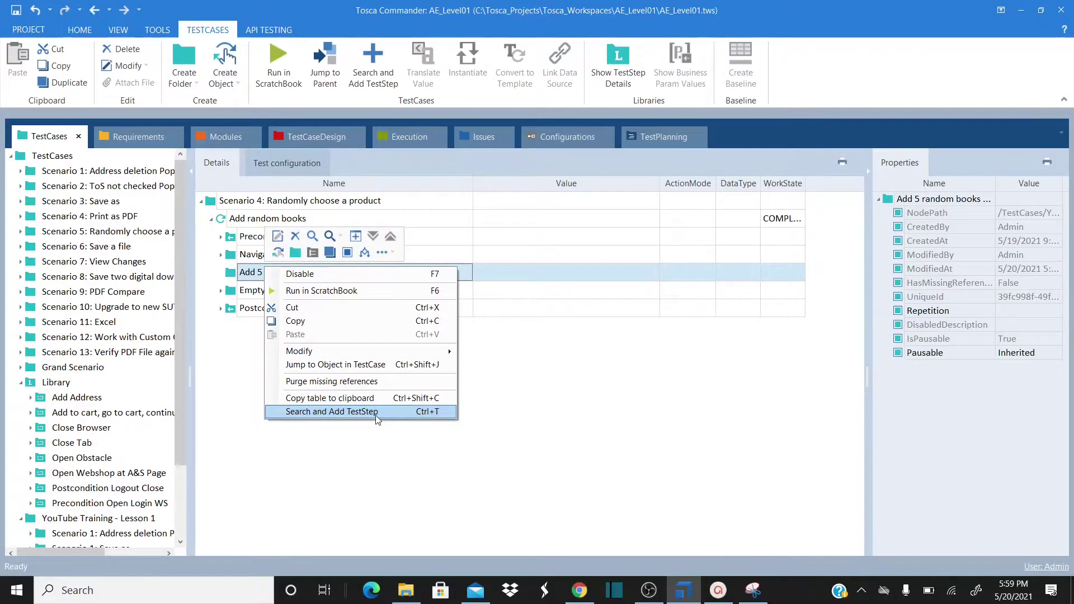
{"action": "left_click", "coordinate": [399, 404]}
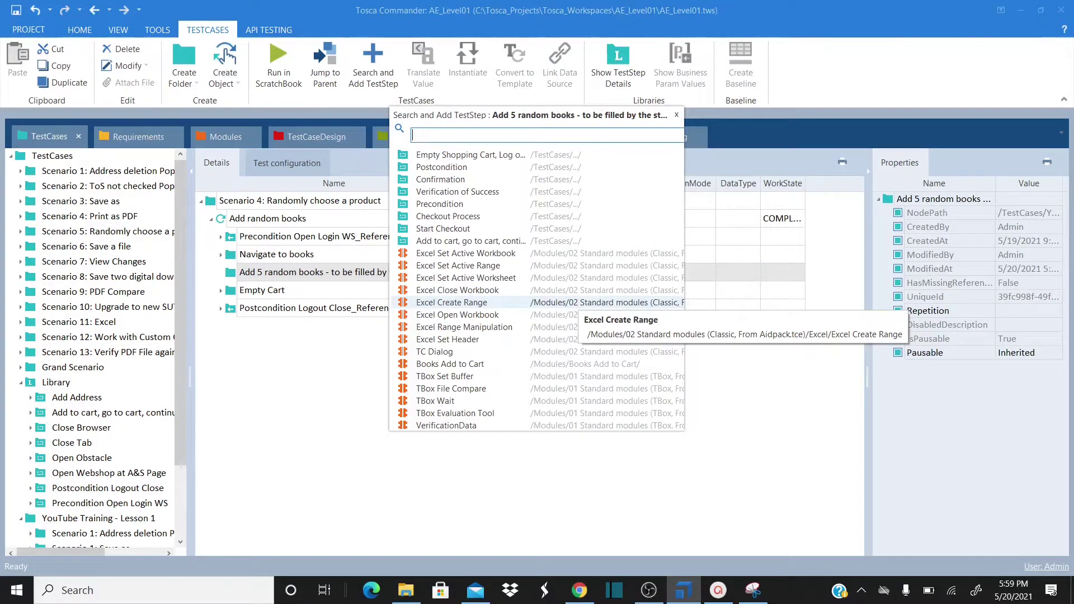
{"action": "type", "text": "books add"}
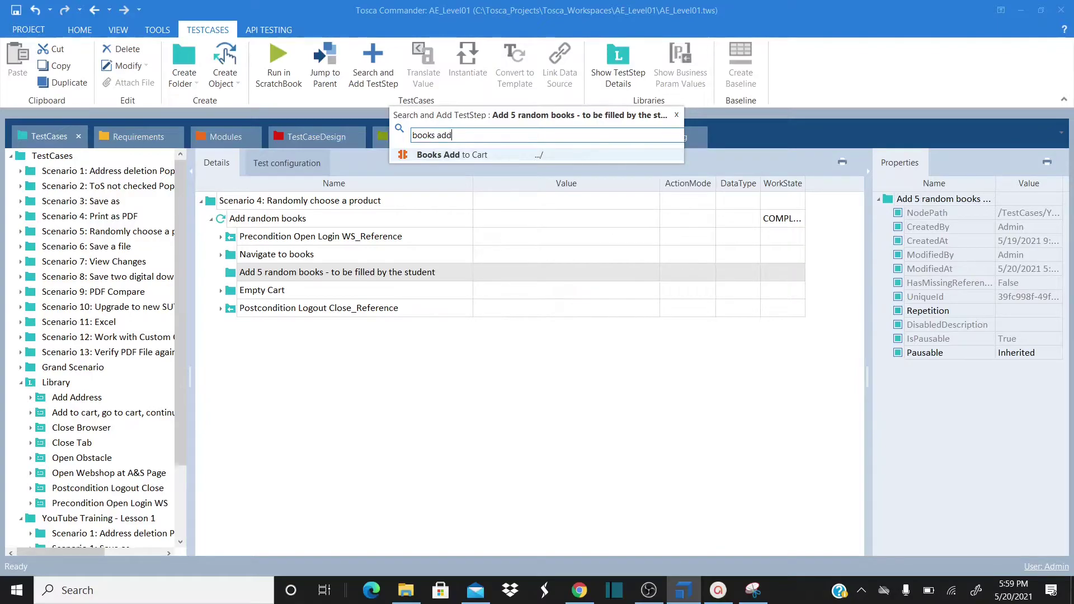
{"action": "left_click", "coordinate": [483, 157]}
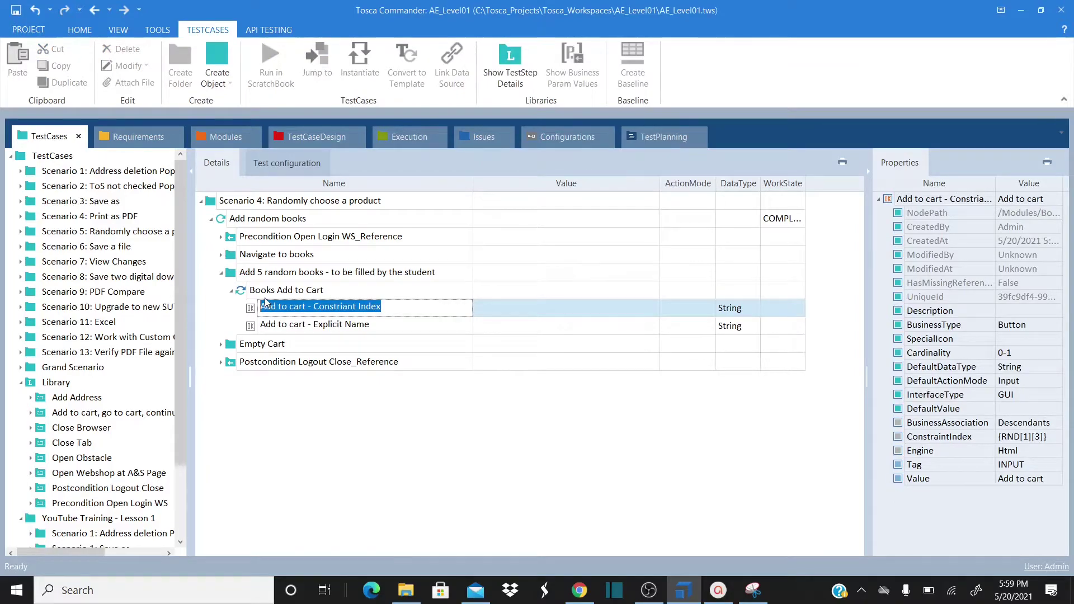
{"action": "left_click", "coordinate": [264, 292]}
Review the Constriant Index and Explicit Name steps and widen the step grid and properties panel
{"action": "left_click", "coordinate": [256, 309]}
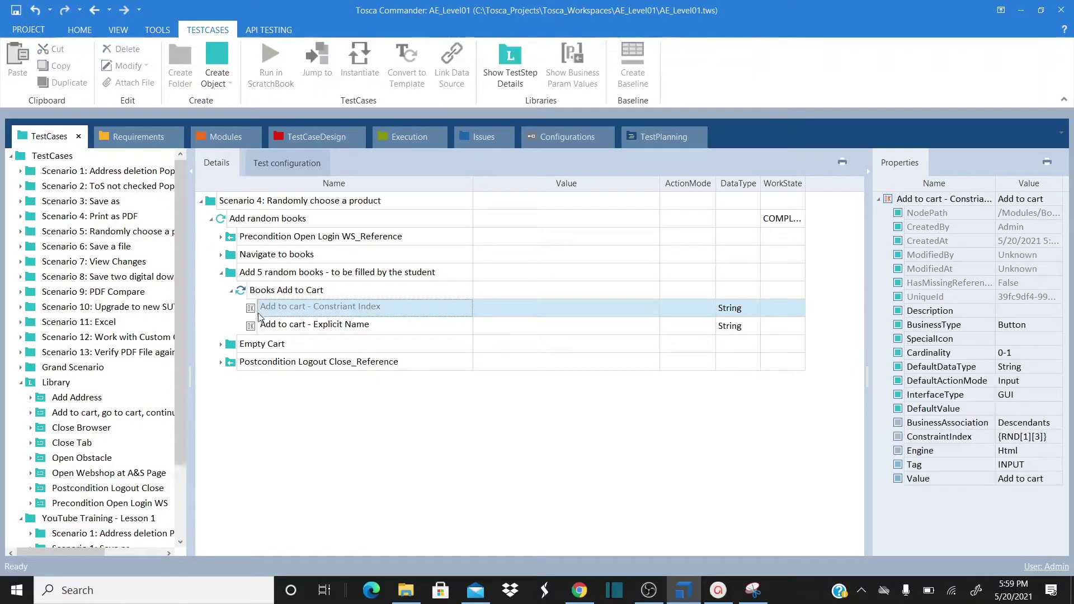
{"action": "left_click", "coordinate": [226, 137]}
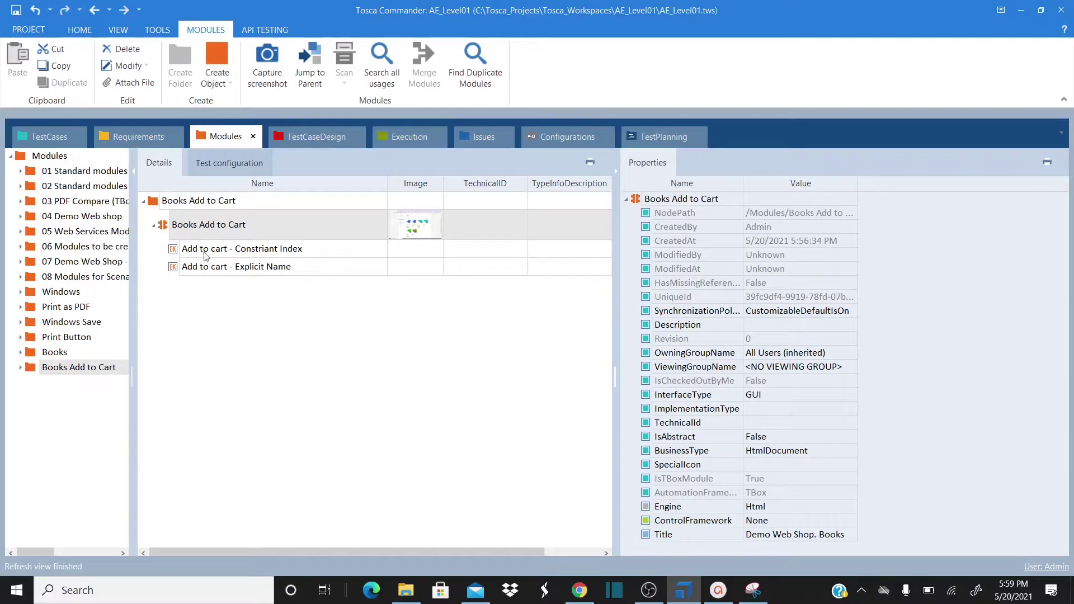
{"action": "left_click", "coordinate": [59, 140]}
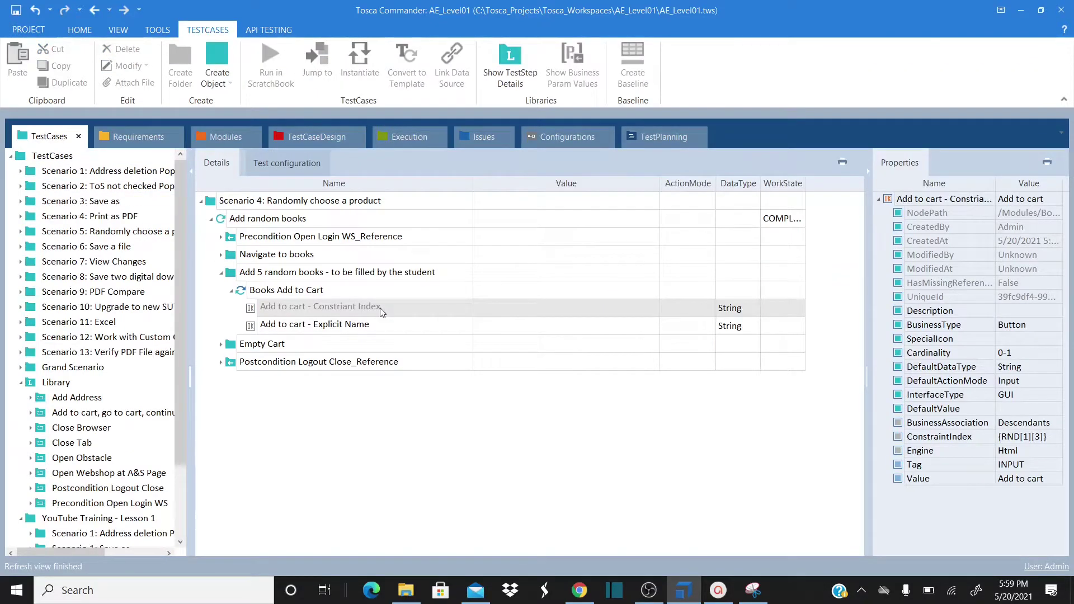
{"action": "left_click_drag", "start_coordinate": [191, 284], "coordinate": [153, 284]}
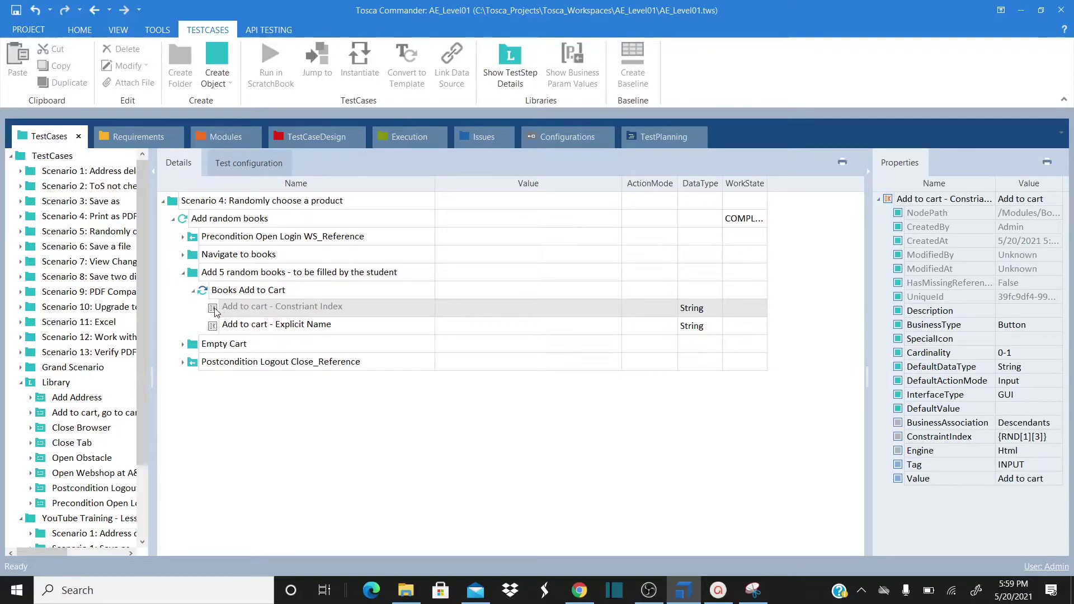
{"action": "left_click", "coordinate": [216, 326]}
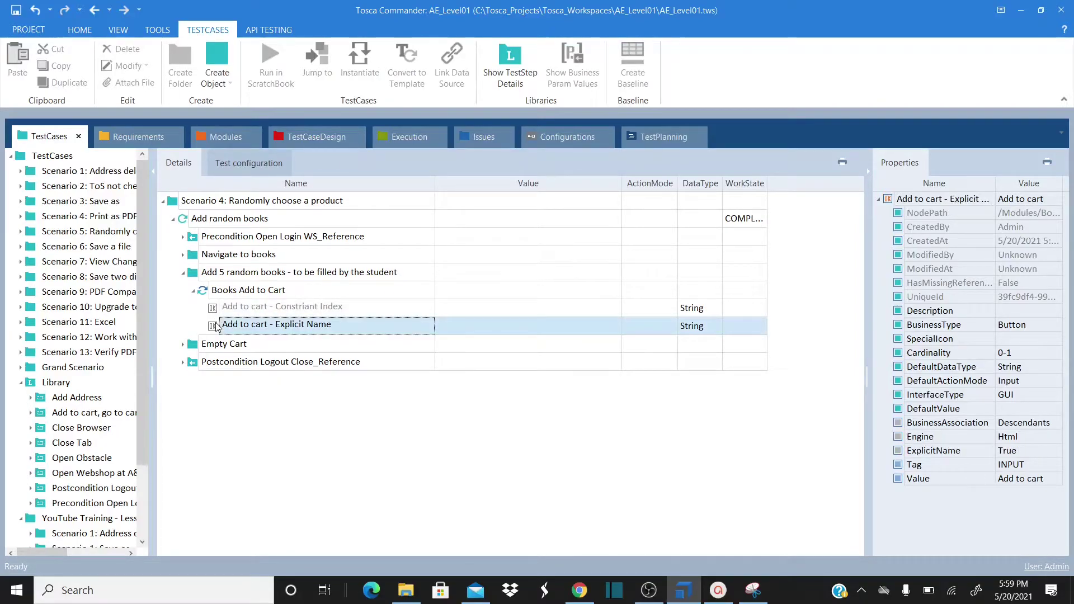
{"action": "left_click", "coordinate": [217, 311]}
{"action": "left_click_drag", "start_coordinate": [867, 287], "coordinate": [790, 288]}
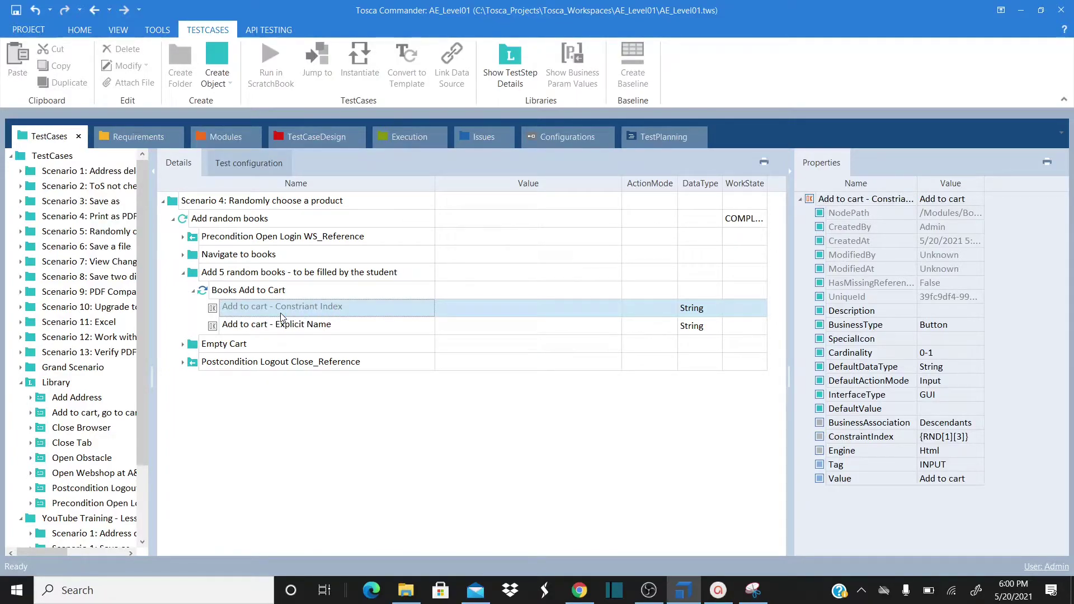
Set the Add to cart - Constriant Index step's value to {Click}
{"action": "left_click", "coordinate": [361, 308]}
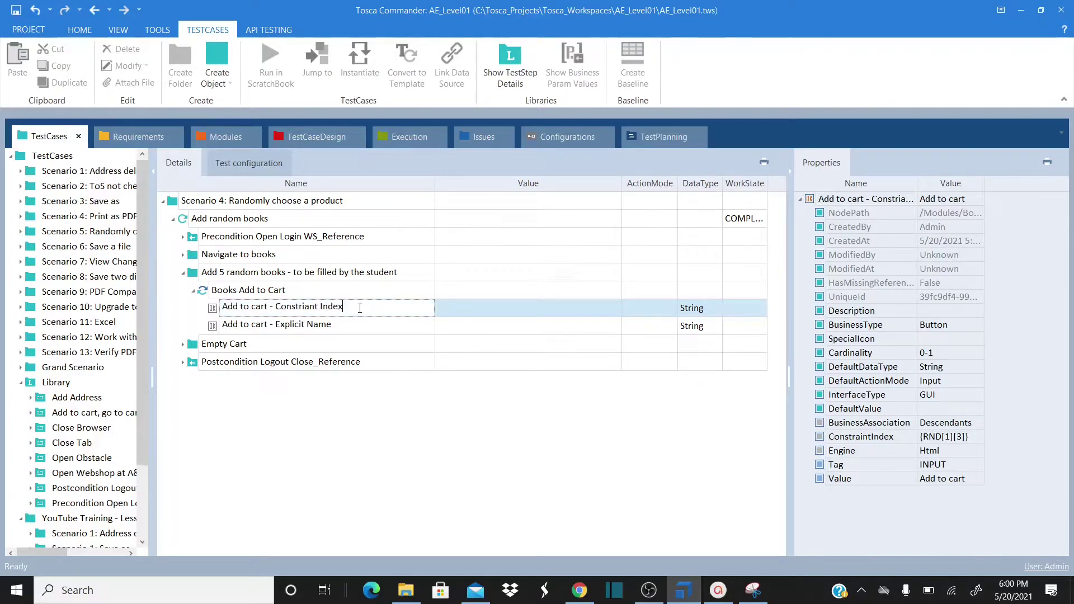
{"action": "left_click", "coordinate": [217, 311]}
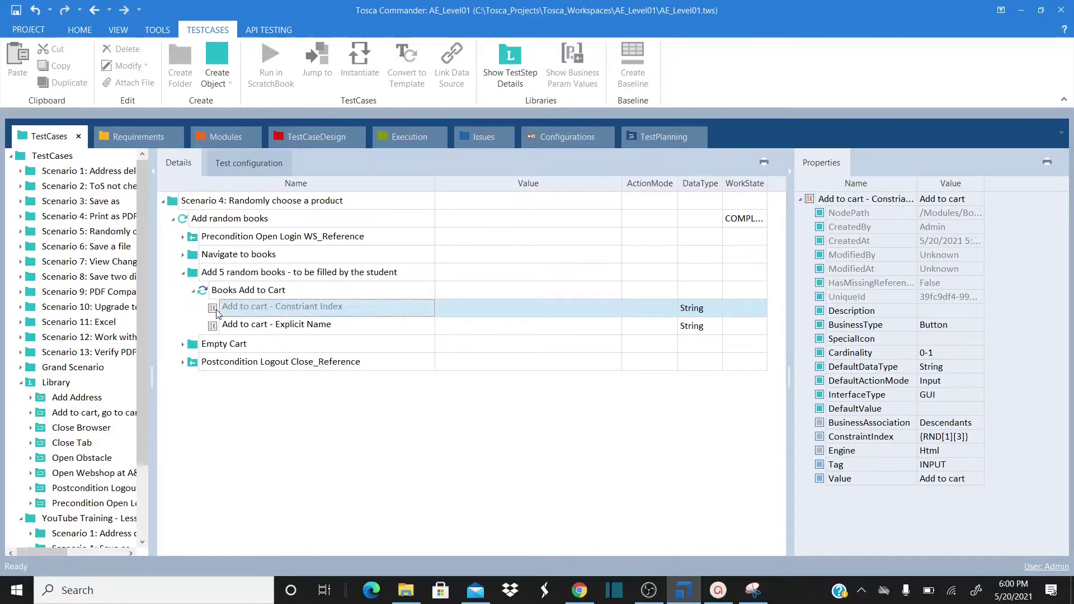
{"action": "left_click", "coordinate": [822, 438]}
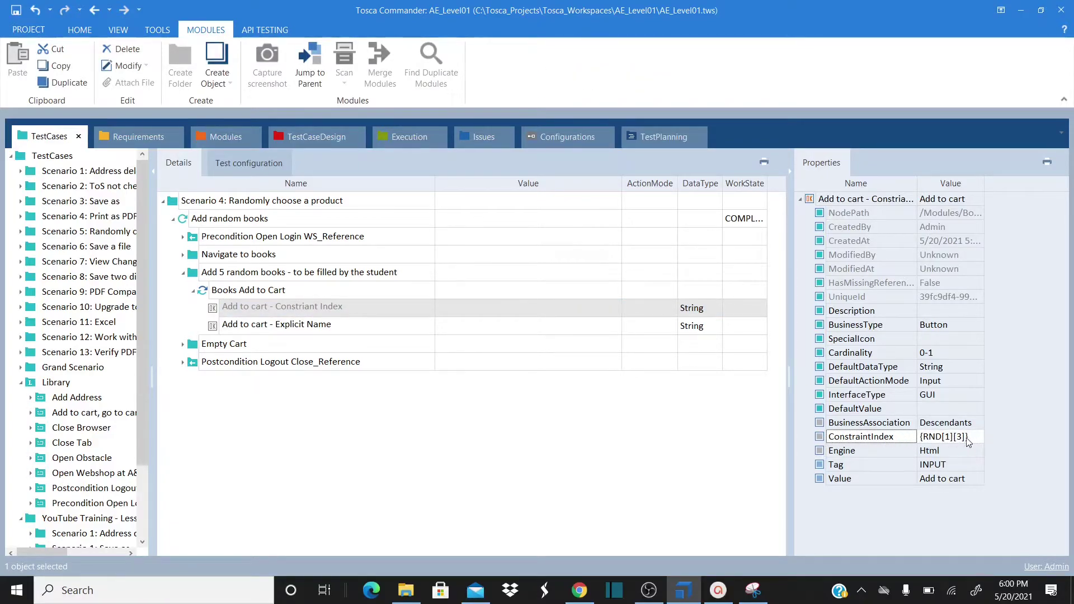
{"action": "left_click", "coordinate": [499, 311]}
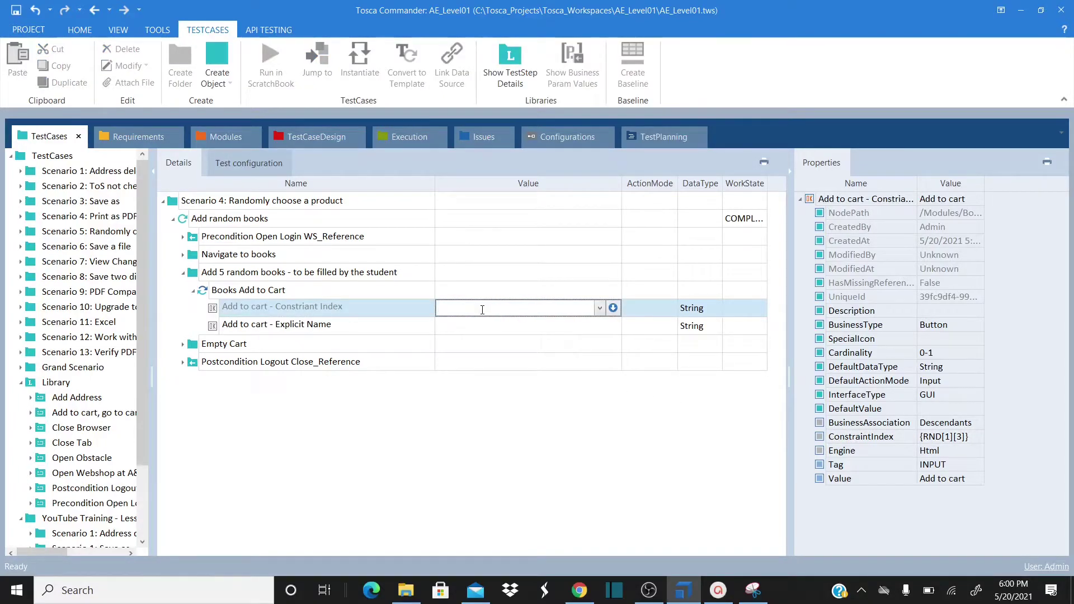
{"action": "type", "text": "{Click"}
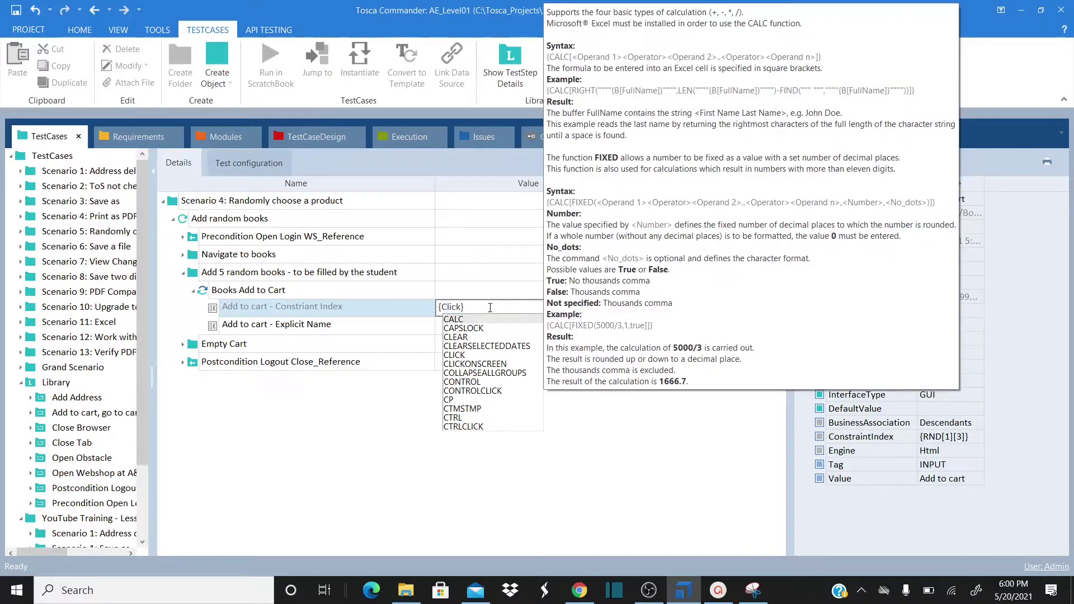
{"action": "key", "text": "Return"}
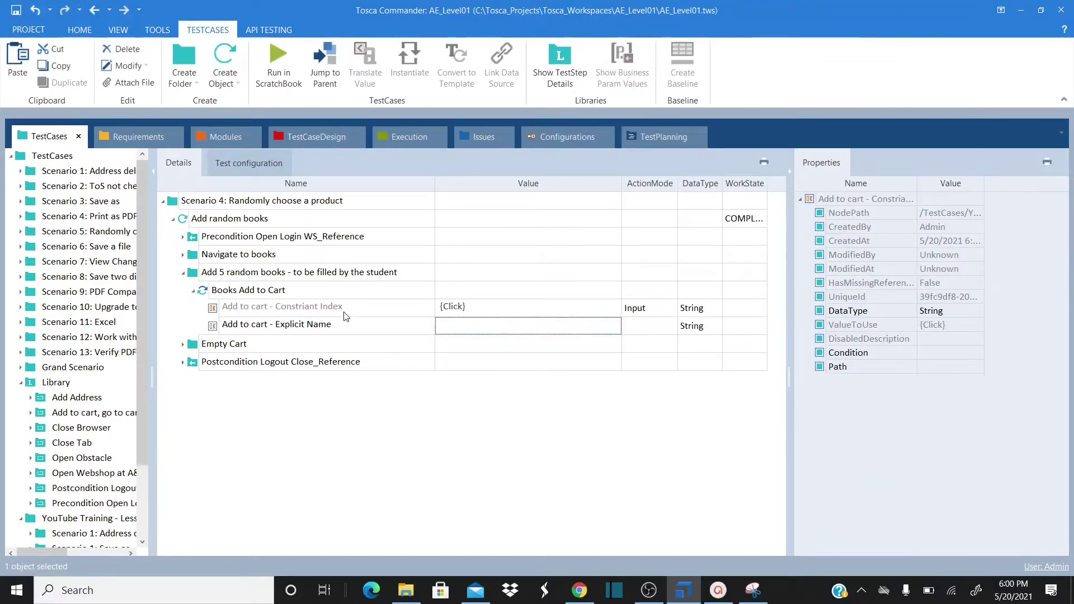
{"action": "left_click", "coordinate": [343, 312]}
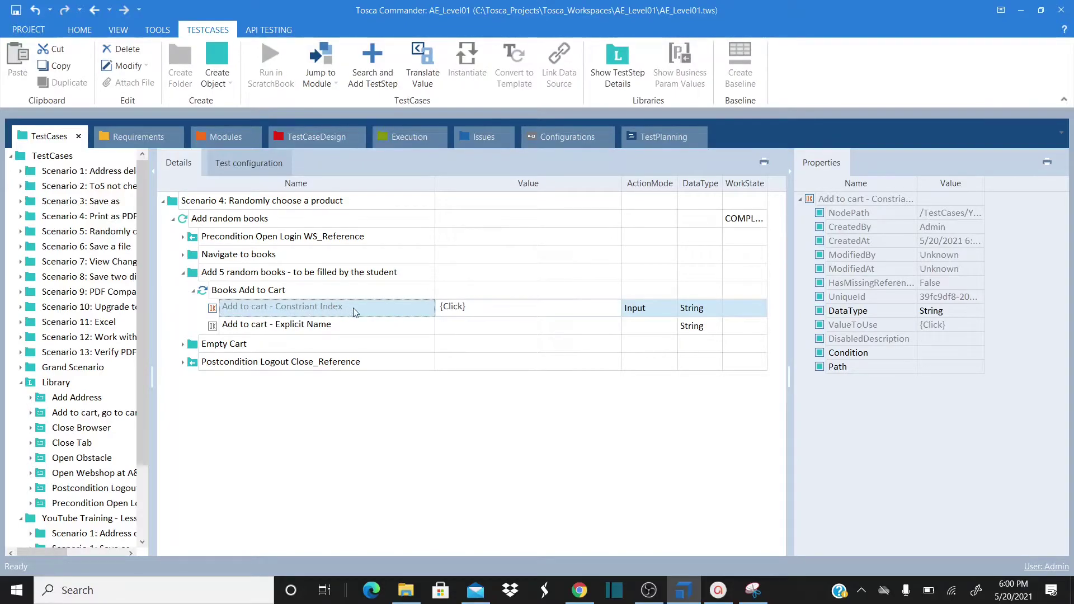
{"action": "left_click", "coordinate": [484, 315]}
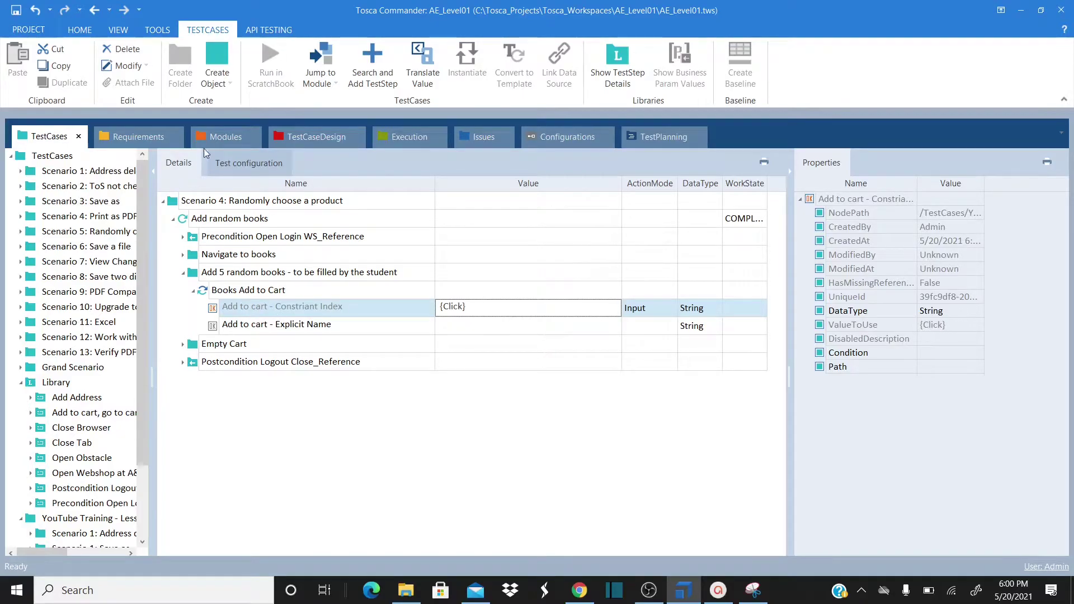
Expand the Empty Cart and Postcondition Logout Close_Reference folders and select the Add random books test case
{"action": "left_click", "coordinate": [218, 133]}
{"action": "left_click", "coordinate": [287, 249]}
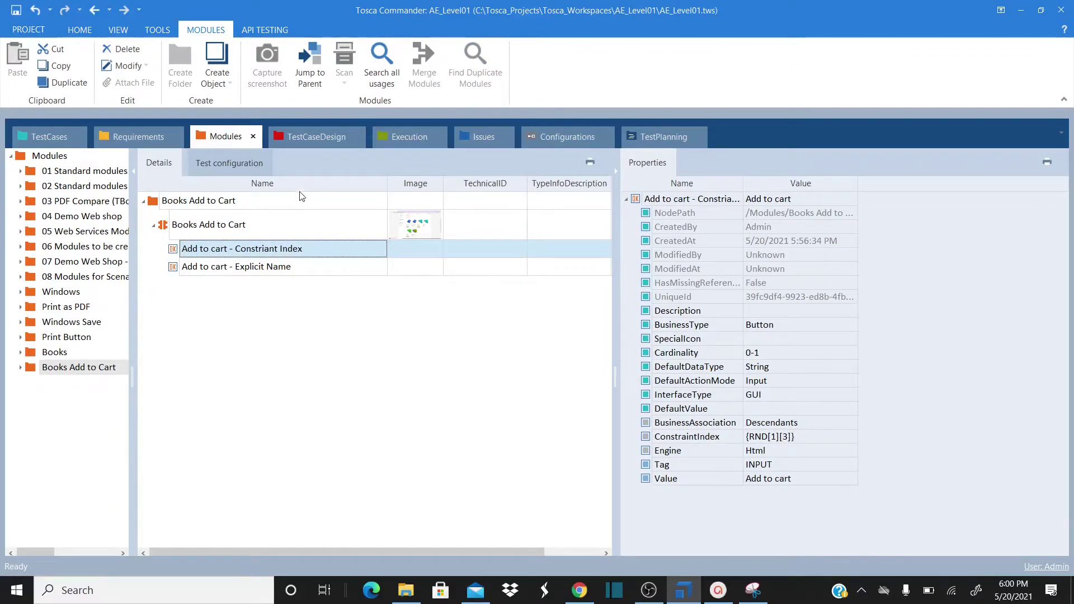
{"action": "left_click", "coordinate": [55, 139]}
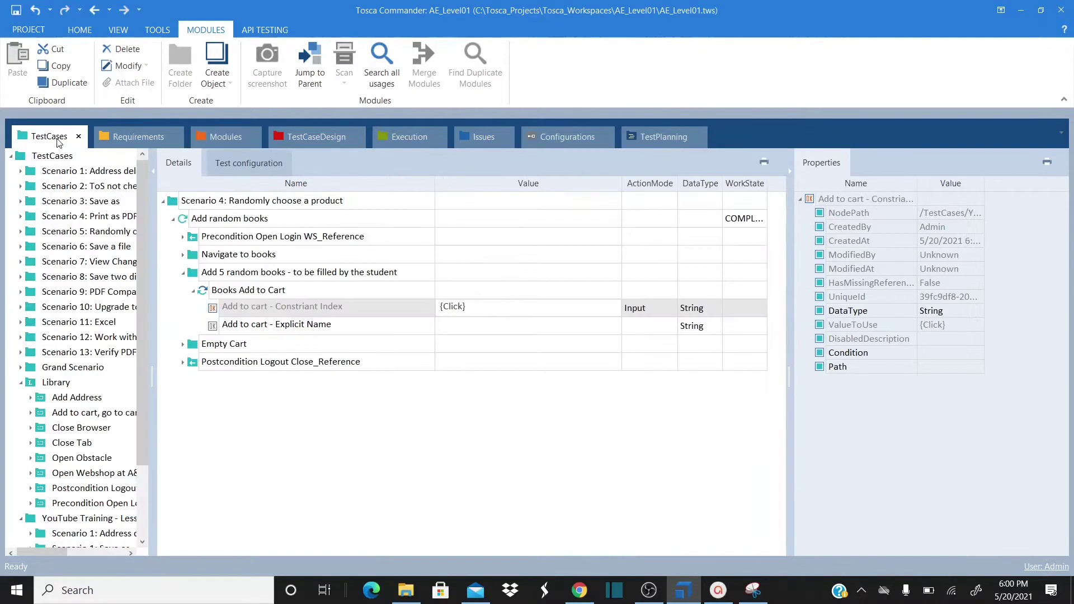
{"action": "left_click", "coordinate": [183, 344]}
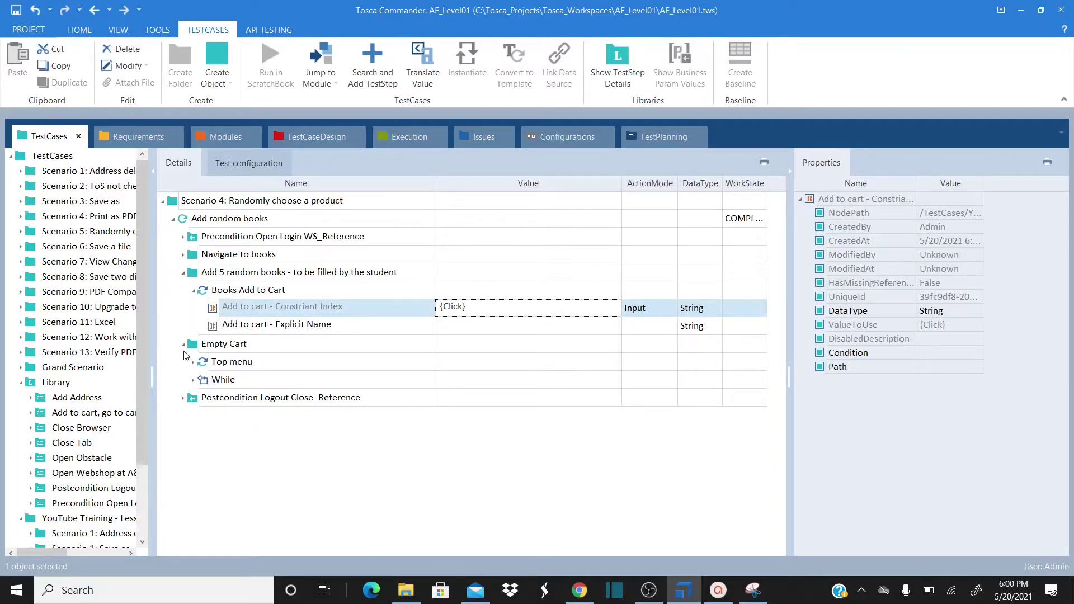
{"action": "left_click", "coordinate": [183, 399]}
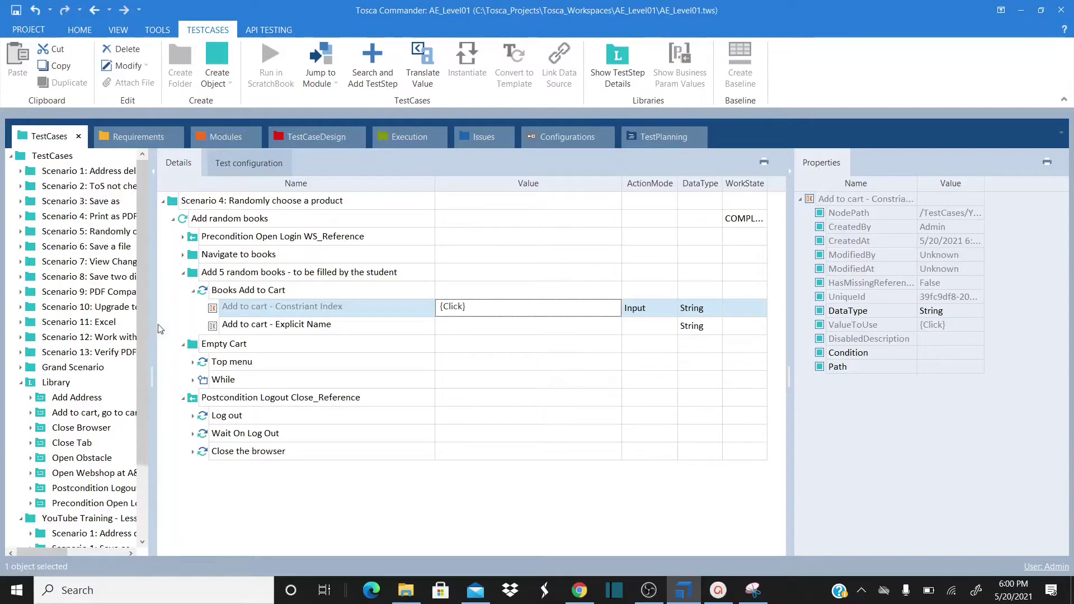
{"action": "left_click_drag", "start_coordinate": [143, 288], "coordinate": [143, 368]}
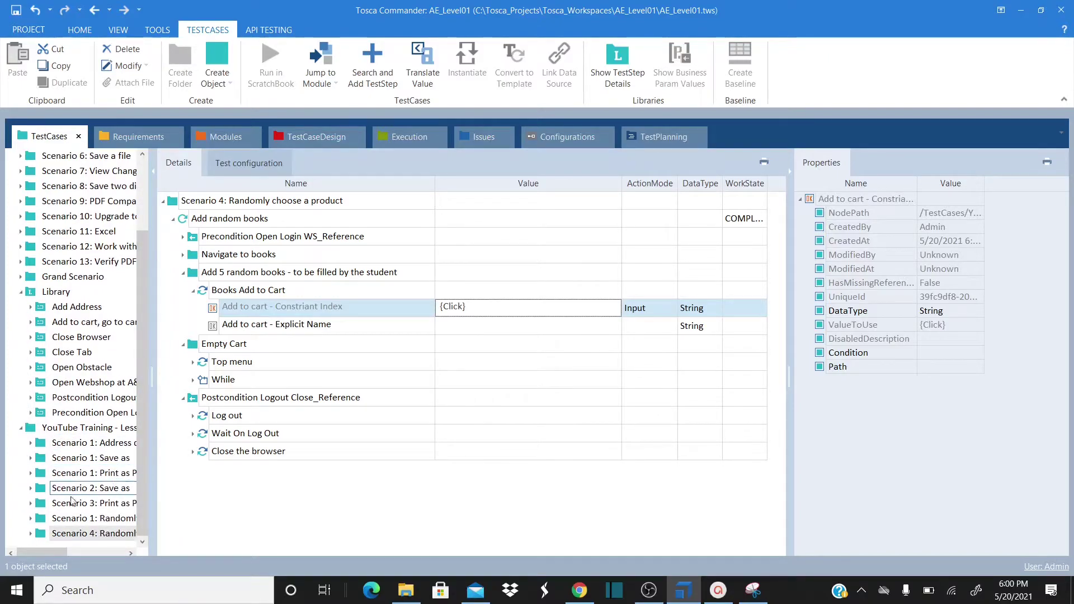
{"action": "left_click", "coordinate": [195, 225]}
{"action": "left_click", "coordinate": [193, 219]}
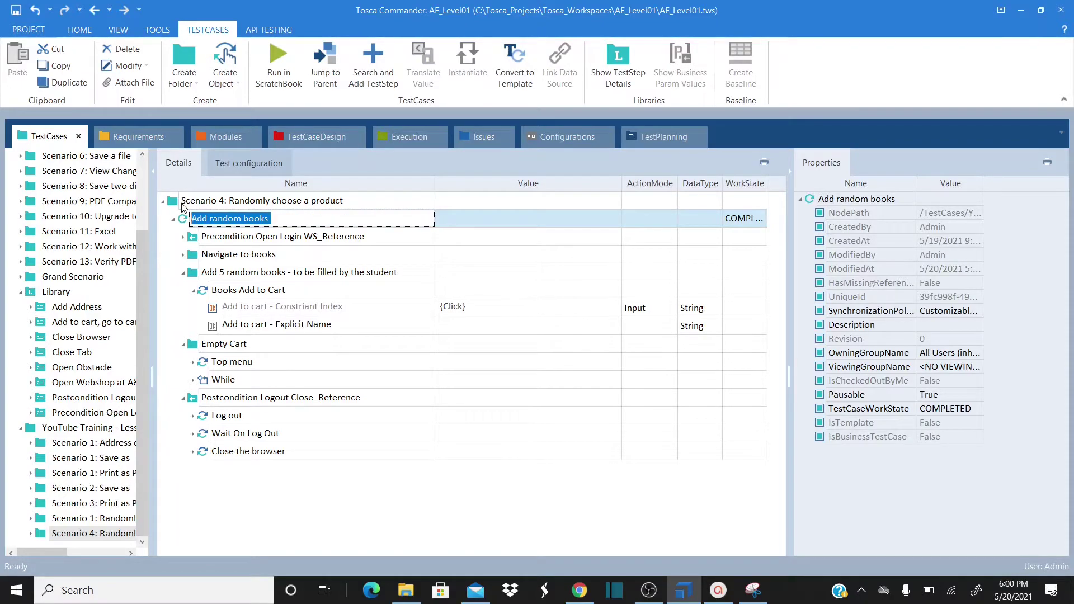
Change the test case's Browser configuration parameter from InternetExplorer to Chrome
{"action": "left_click", "coordinate": [182, 204]}
{"action": "double_click", "coordinate": [187, 222]}
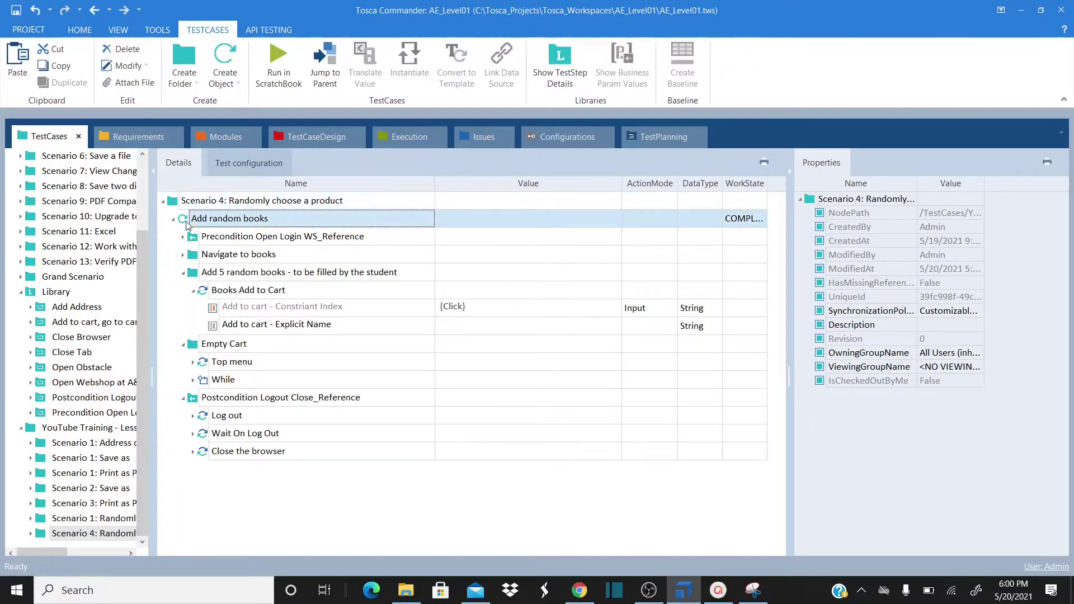
{"action": "left_click", "coordinate": [247, 163]}
{"action": "left_click", "coordinate": [318, 228]}
{"action": "left_click", "coordinate": [316, 228]}
{"action": "left_click_drag", "start_coordinate": [305, 231], "coordinate": [279, 220]}
{"action": "type", "text": "Chrome"}
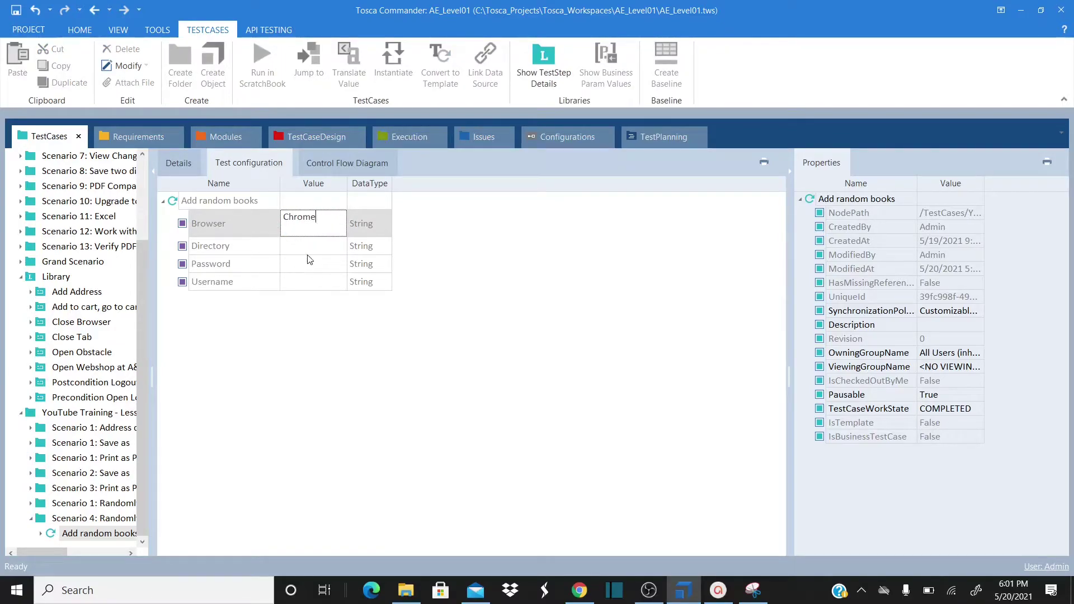
{"action": "left_click", "coordinate": [306, 267]}
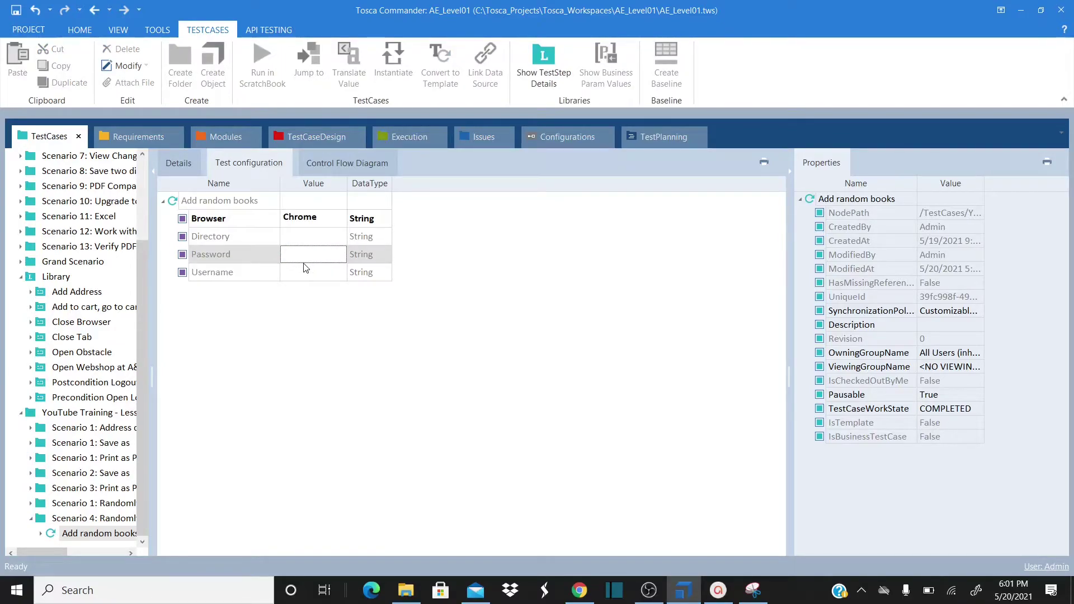
Enter the account e-mail as Username and the account password as Password
{"action": "left_click", "coordinate": [307, 273]}
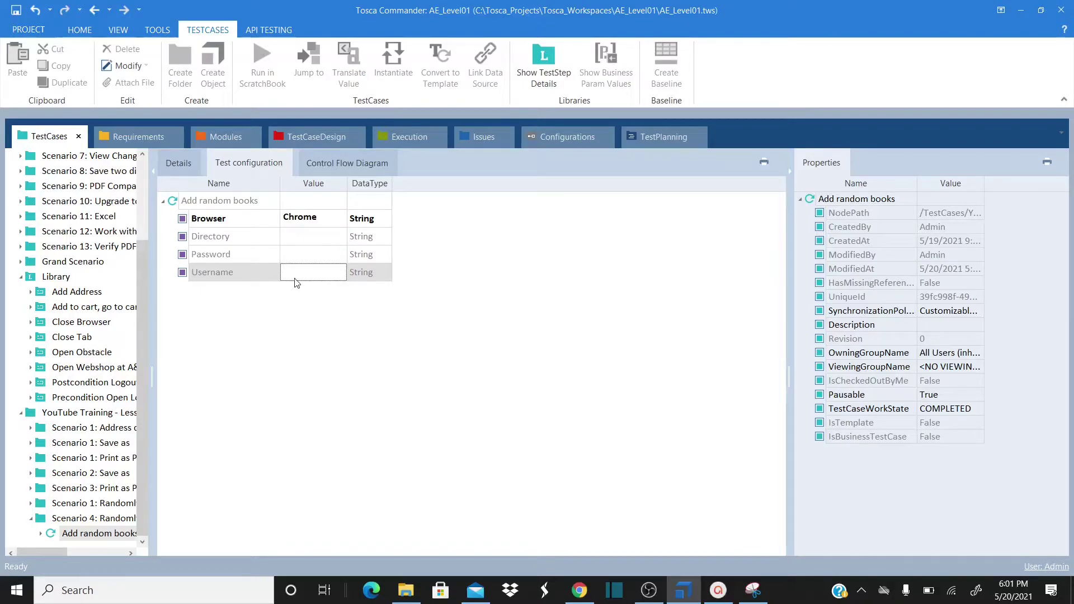
{"action": "left_click", "coordinate": [307, 256]}
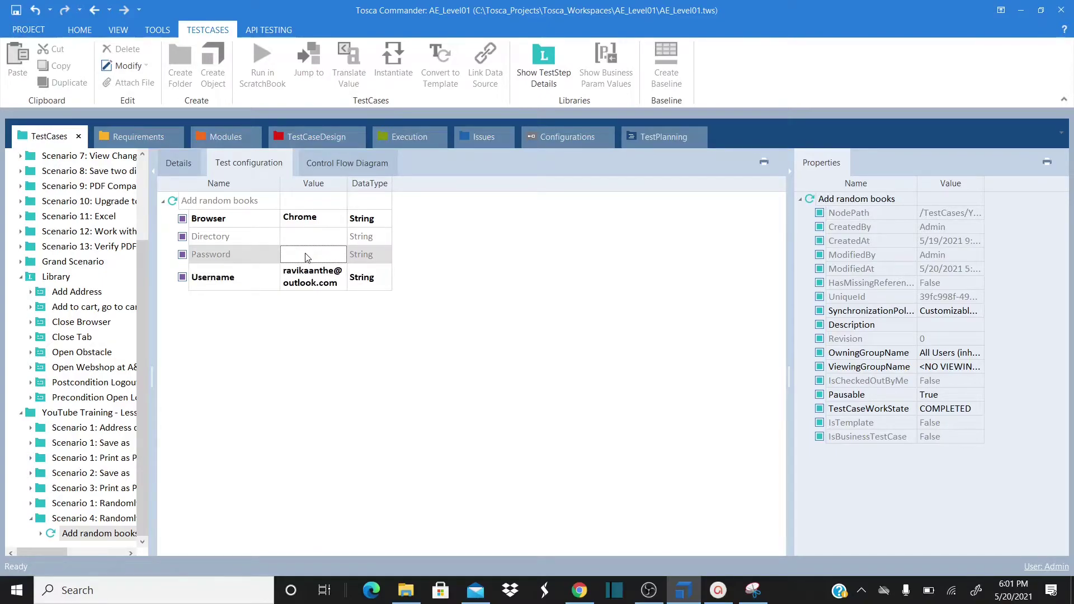
{"action": "key", "text": "Return"}
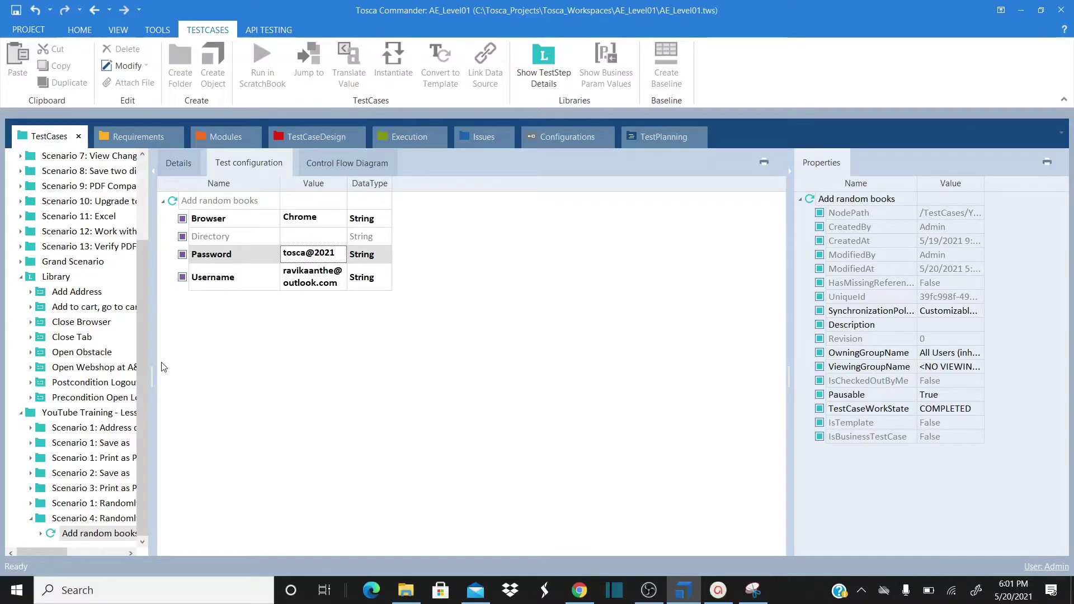
{"action": "left_click", "coordinate": [179, 164]}
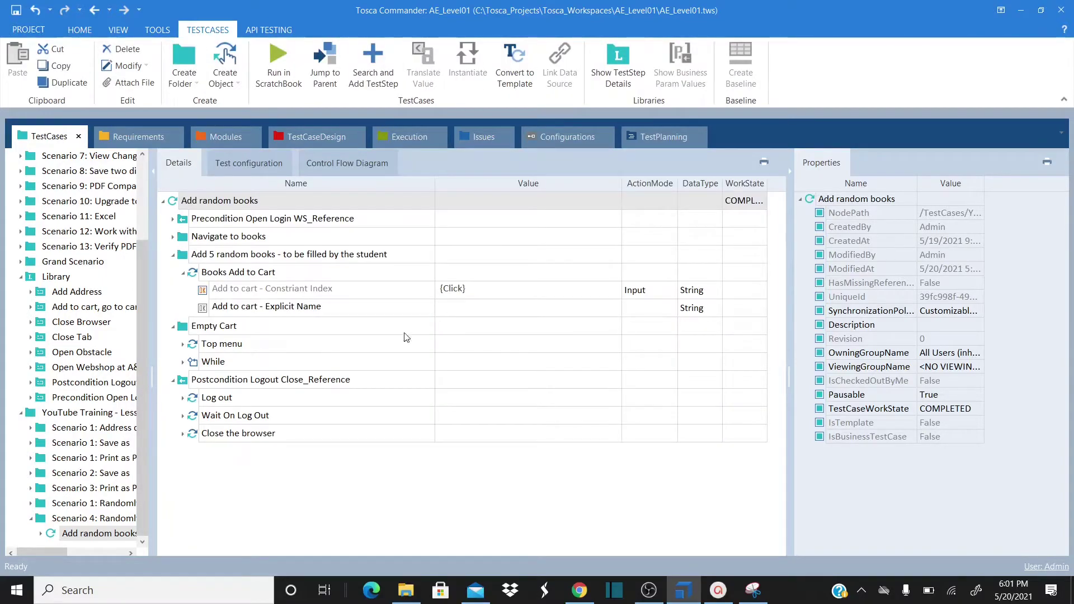
{"action": "left_click", "coordinate": [173, 219]}
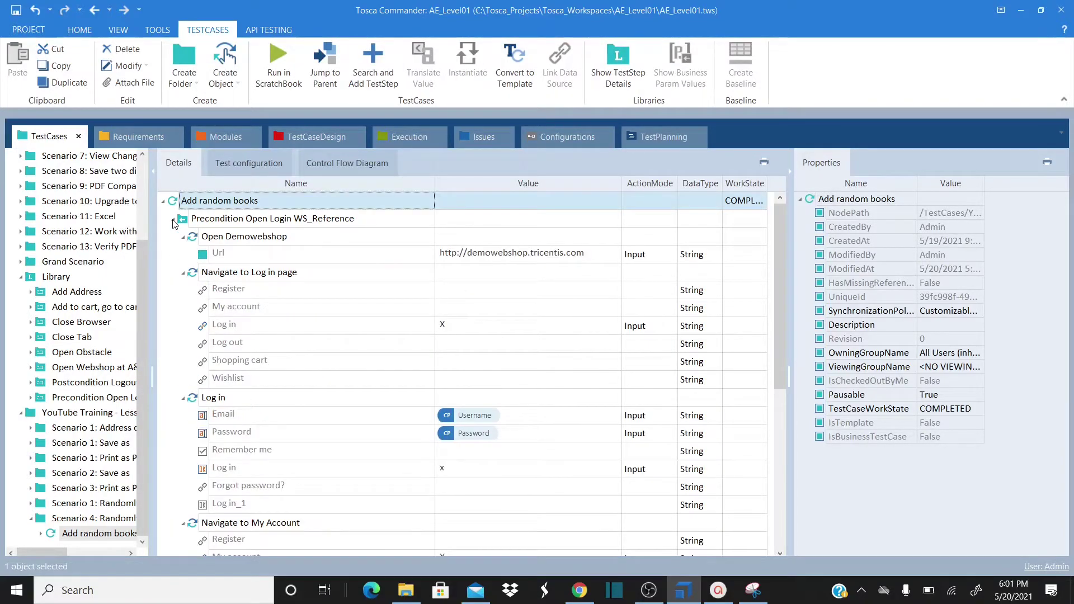
{"action": "scroll", "coordinate": [190, 335], "scroll_direction": "down", "scroll_amount": 6}
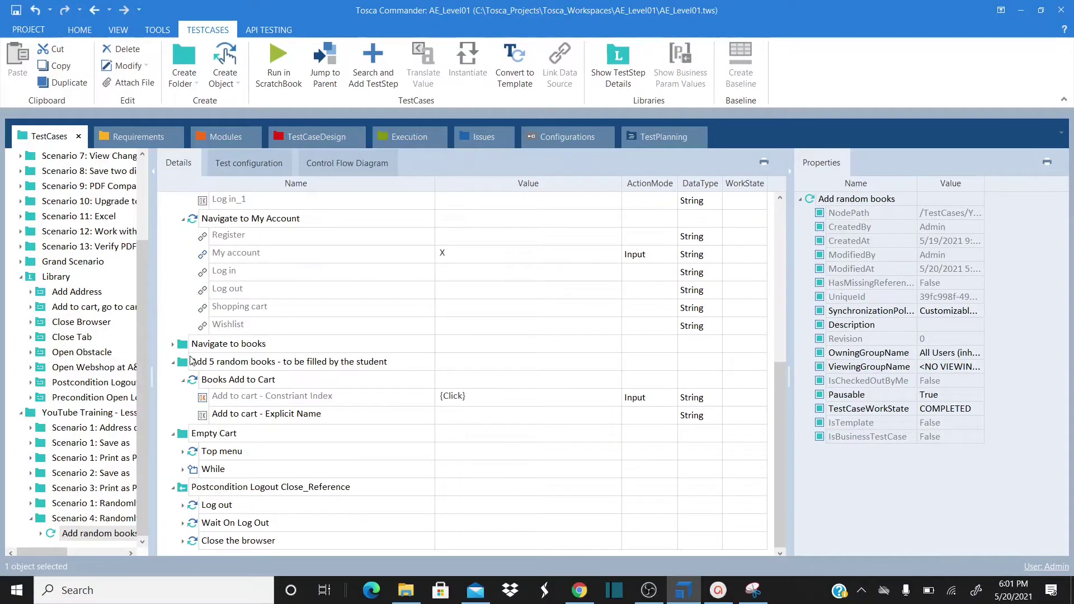
{"action": "left_click", "coordinate": [174, 344]}
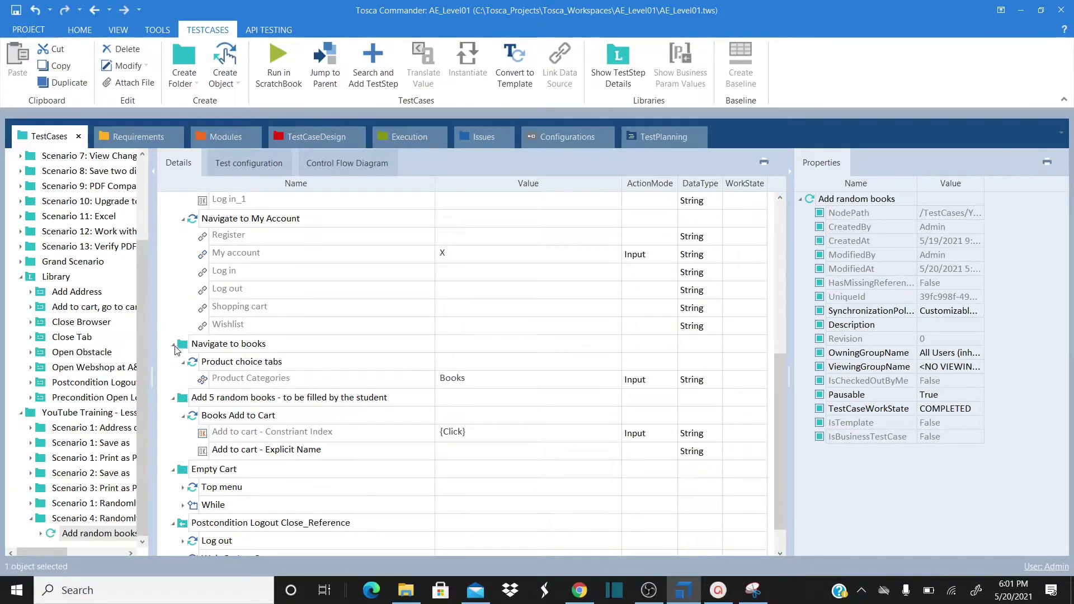
{"action": "scroll", "coordinate": [180, 353], "scroll_direction": "down", "scroll_amount": 1}
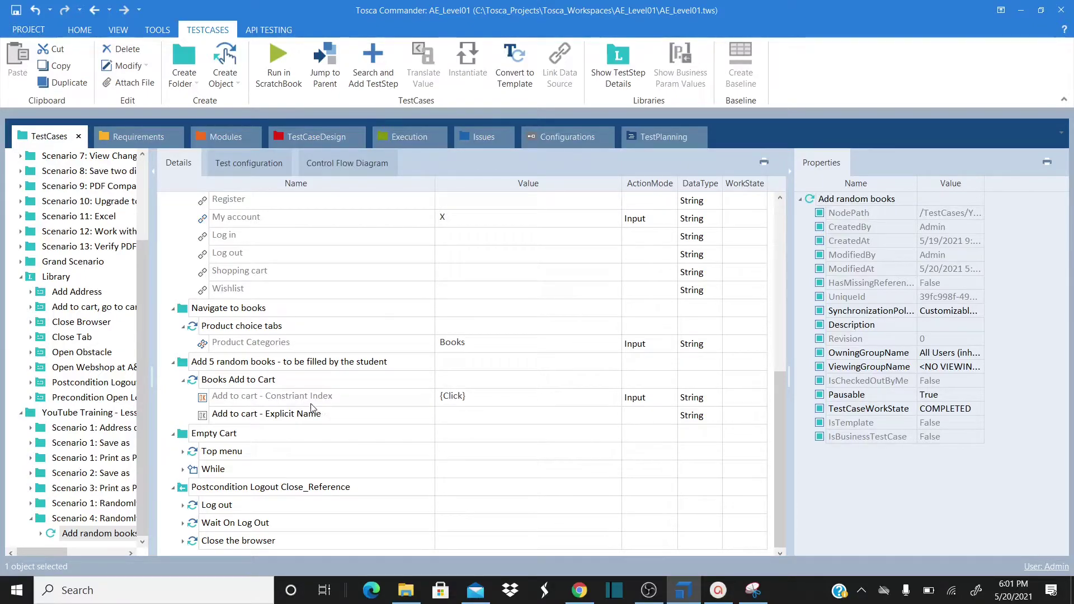
{"action": "left_click", "coordinate": [342, 396]}
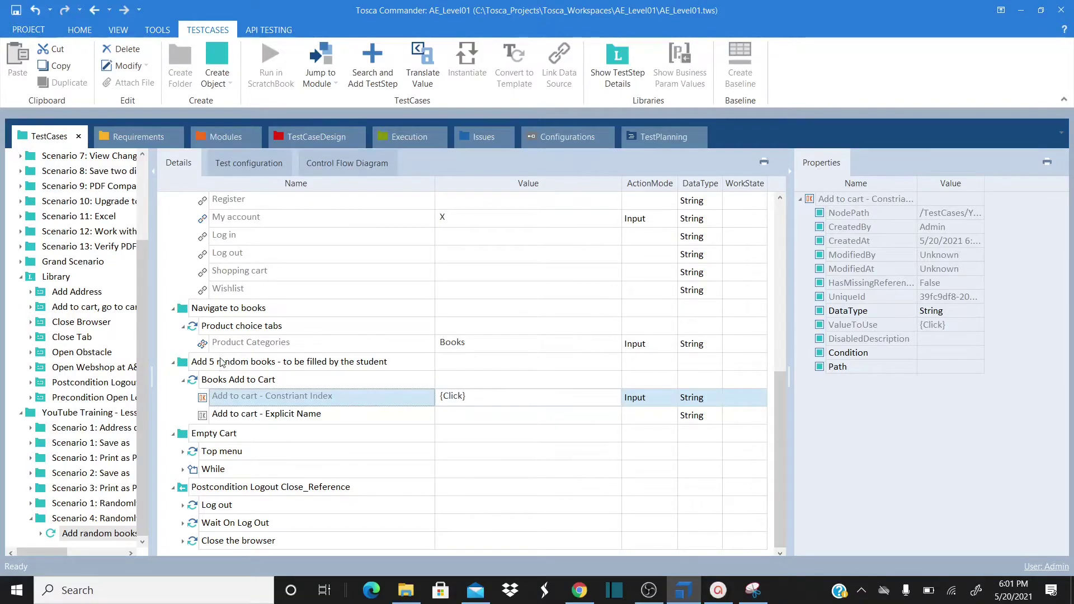
{"action": "scroll", "coordinate": [254, 277], "scroll_direction": "up", "scroll_amount": 6}
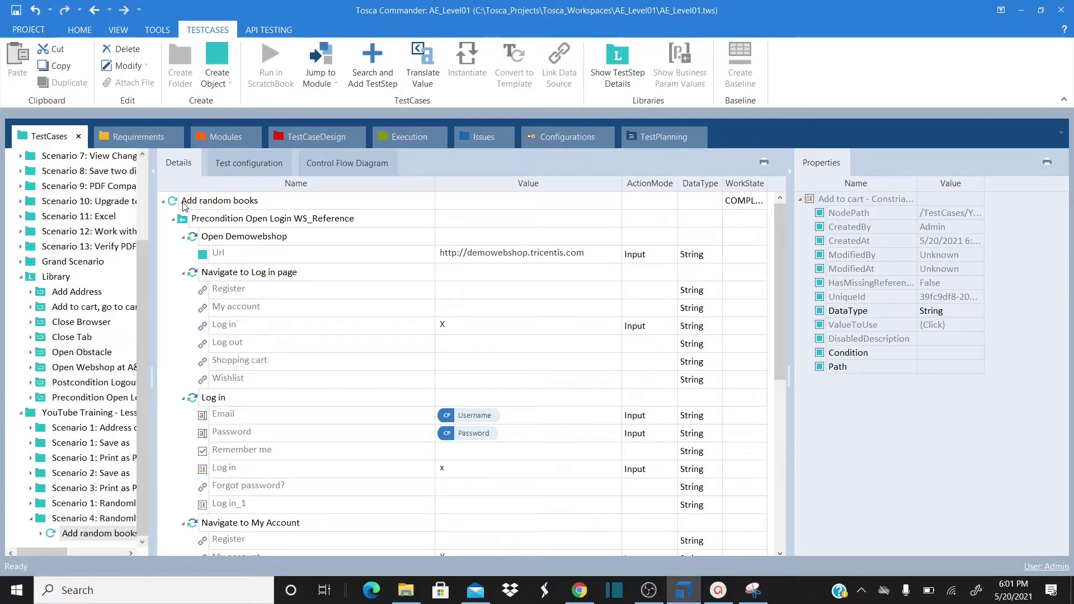
{"action": "left_click", "coordinate": [172, 222]}
{"action": "left_click", "coordinate": [174, 237]}
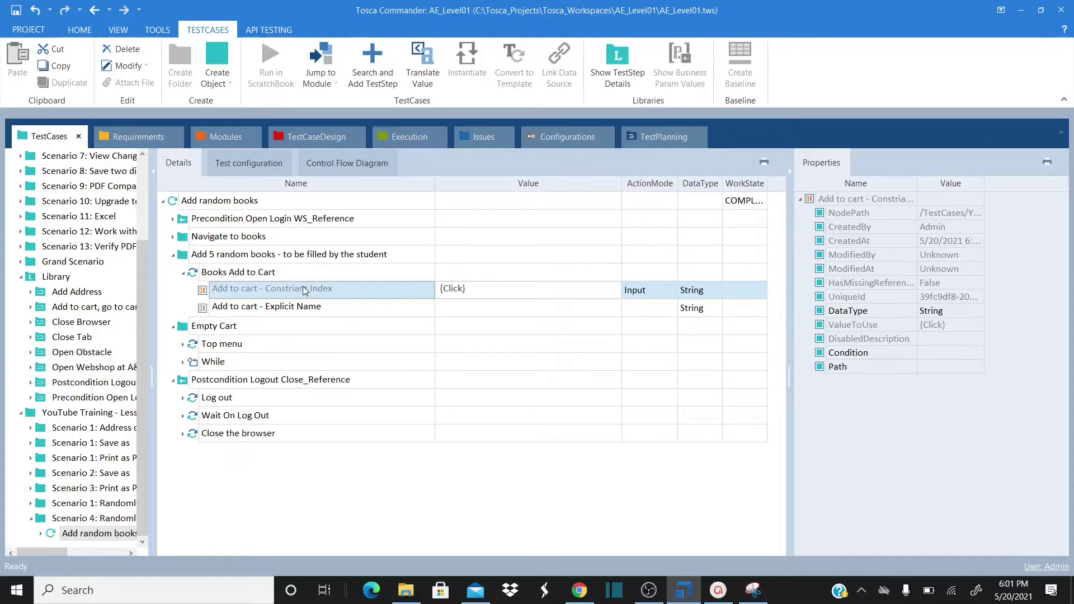
{"action": "left_click", "coordinate": [229, 261]}
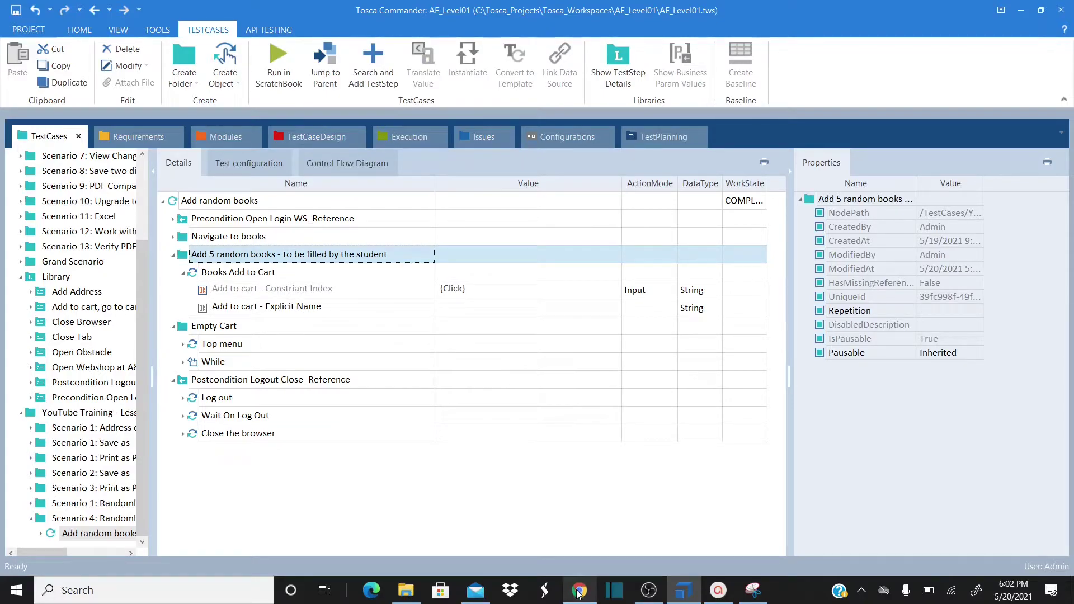
{"action": "mouse_move", "coordinate": [579, 593]}
{"action": "left_click", "coordinate": [591, 523]}
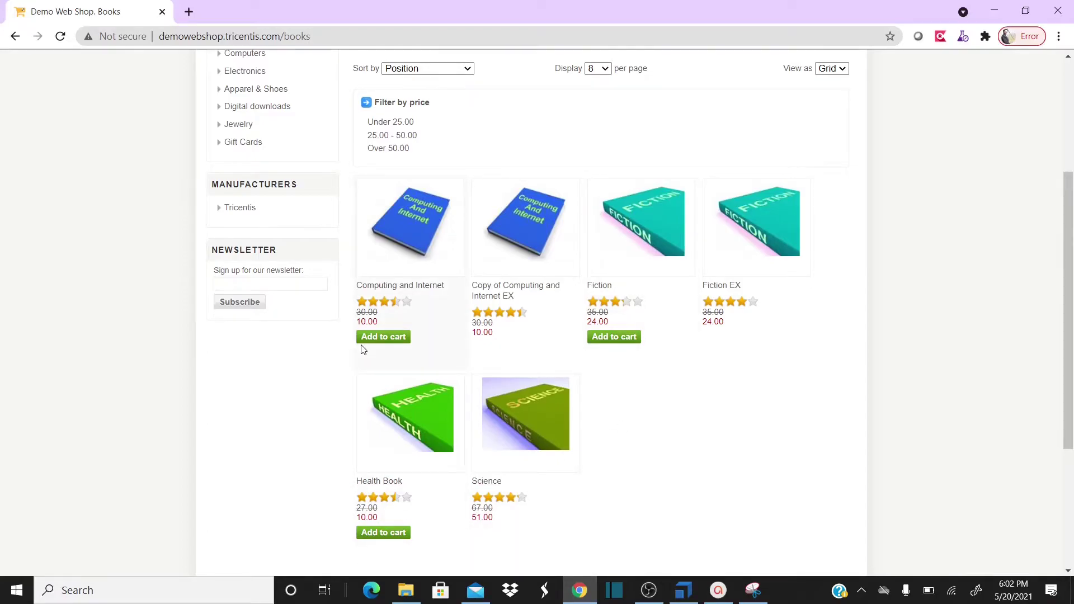
{"action": "left_click", "coordinate": [580, 590]}
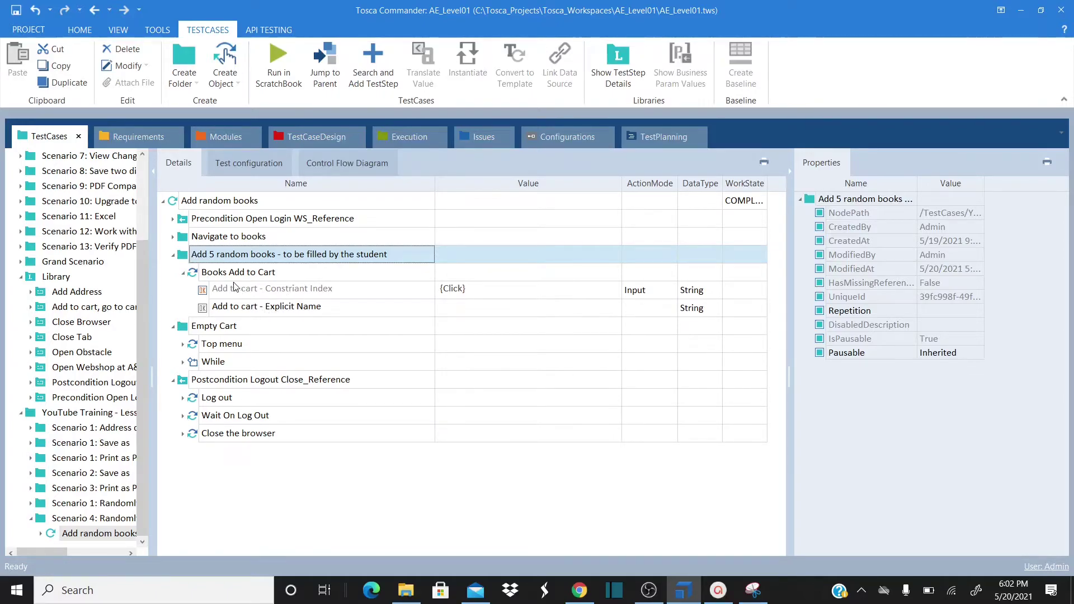
Set the Add 5 random books folder's Repetition property to 5
{"action": "left_click", "coordinate": [213, 289]}
{"action": "left_click", "coordinate": [201, 261]}
{"action": "left_click", "coordinate": [884, 312]}
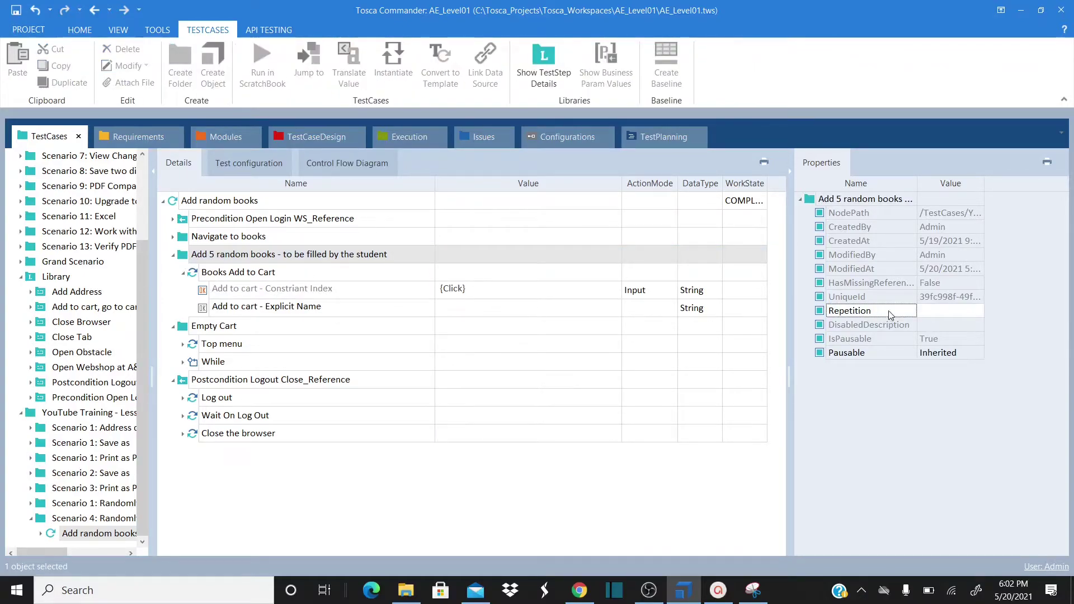
{"action": "left_click", "coordinate": [942, 309]}
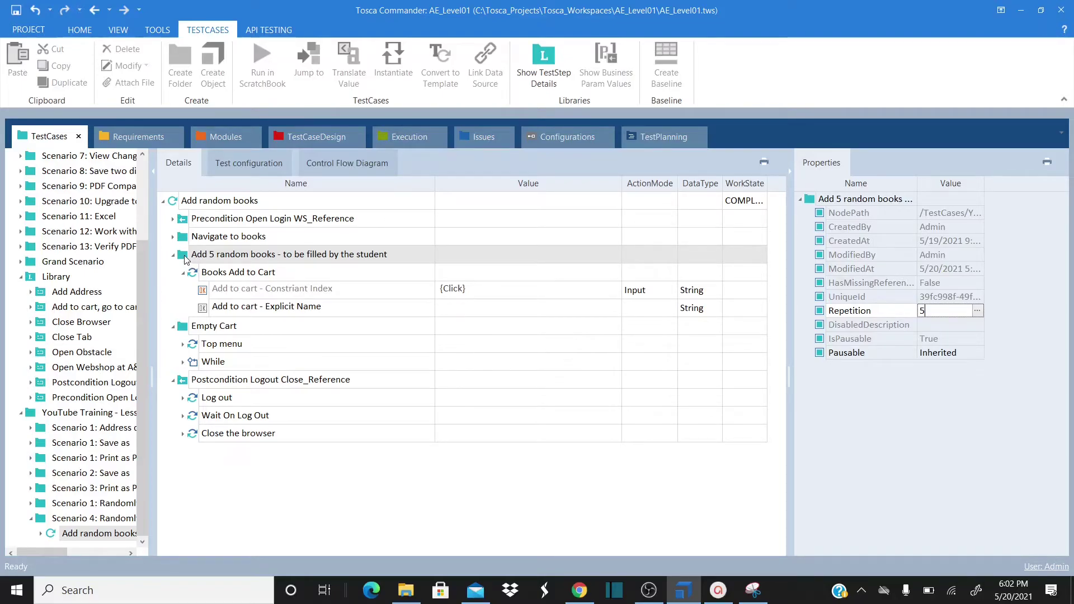
{"action": "left_click", "coordinate": [333, 306]}
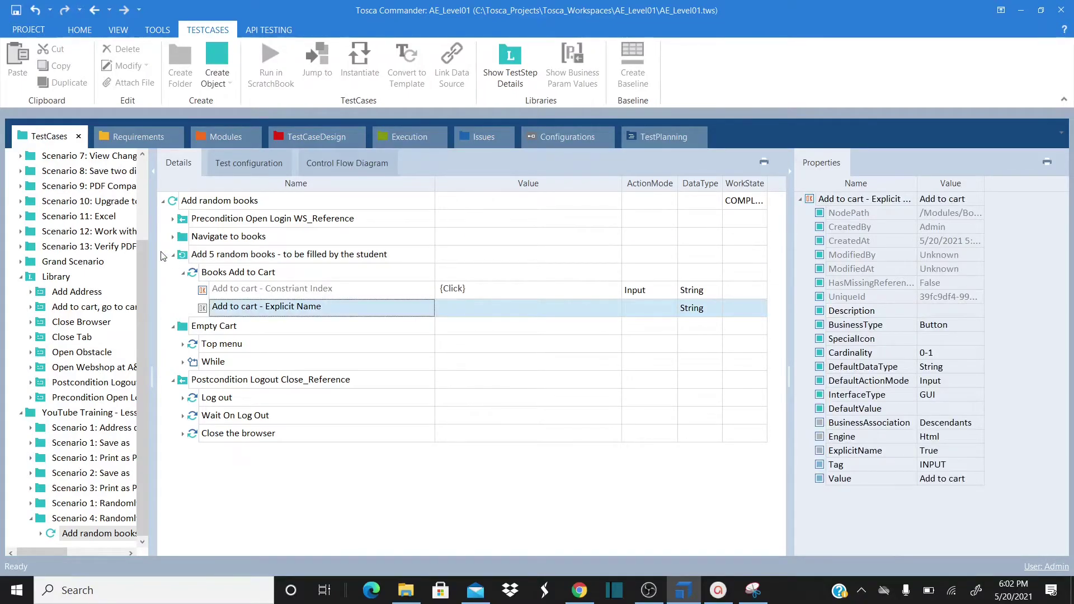
{"action": "left_click", "coordinate": [190, 258]}
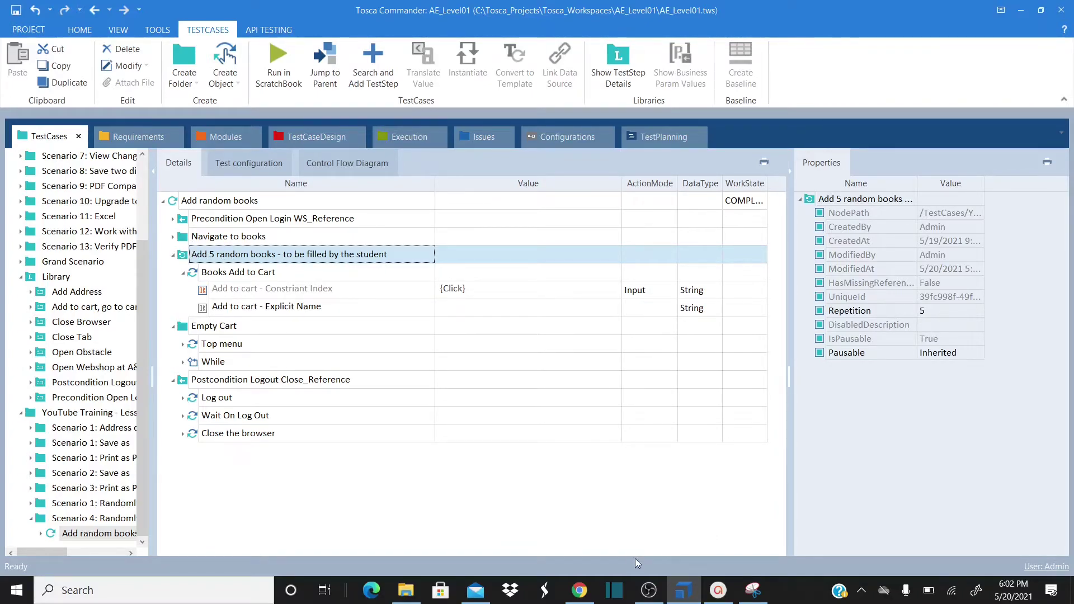
{"action": "left_click", "coordinate": [584, 595]}
{"action": "scroll", "coordinate": [573, 327], "scroll_direction": "up", "scroll_amount": 3}
{"action": "scroll", "coordinate": [573, 326], "scroll_direction": "down", "scroll_amount": 4}
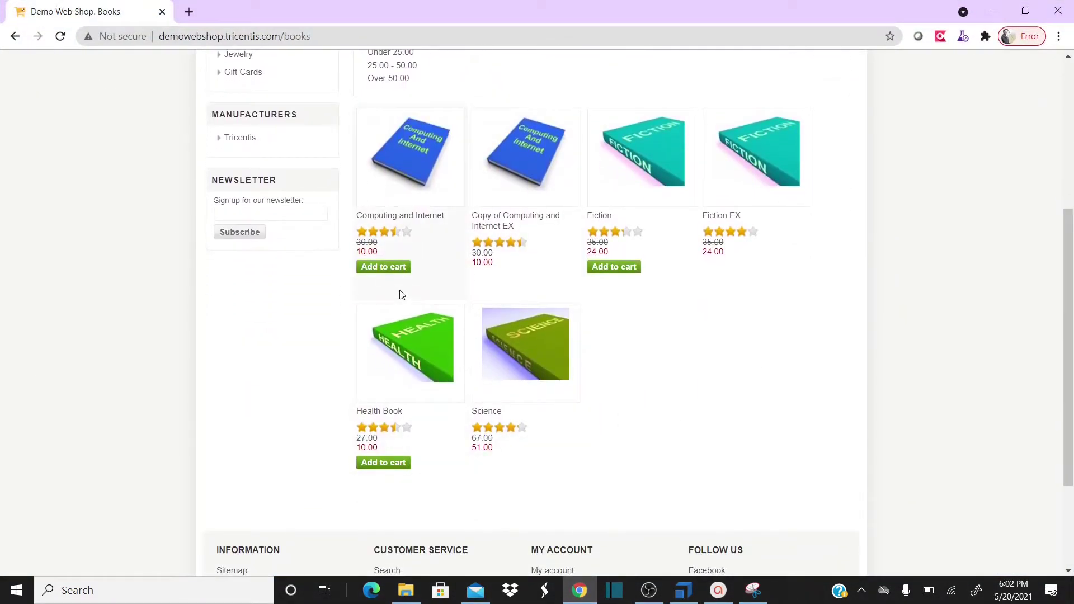
{"action": "key", "text": "alt+Tab"}
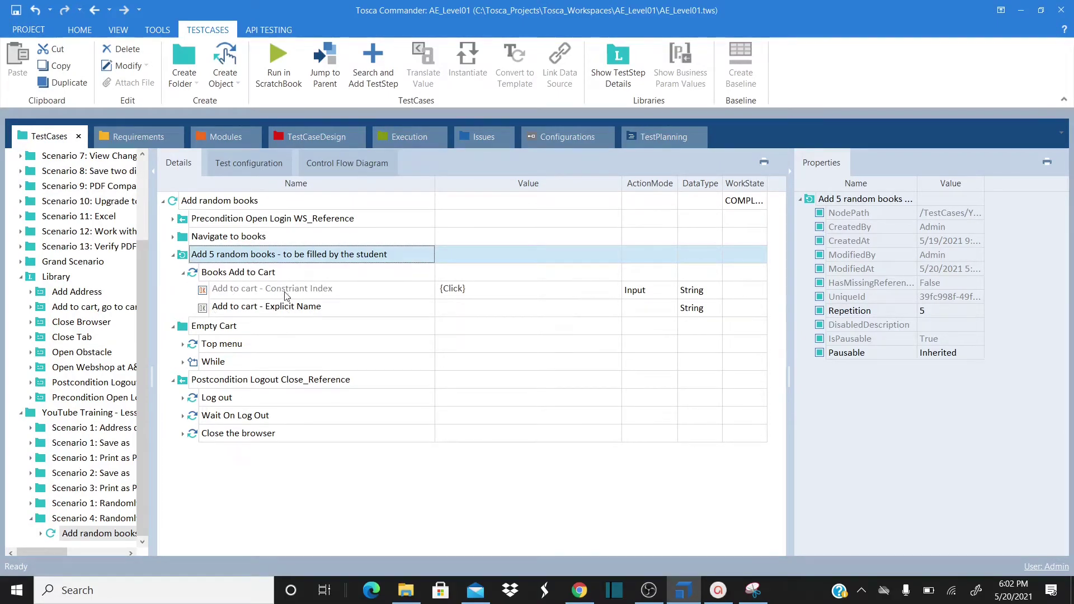
{"action": "left_click", "coordinate": [303, 291]}
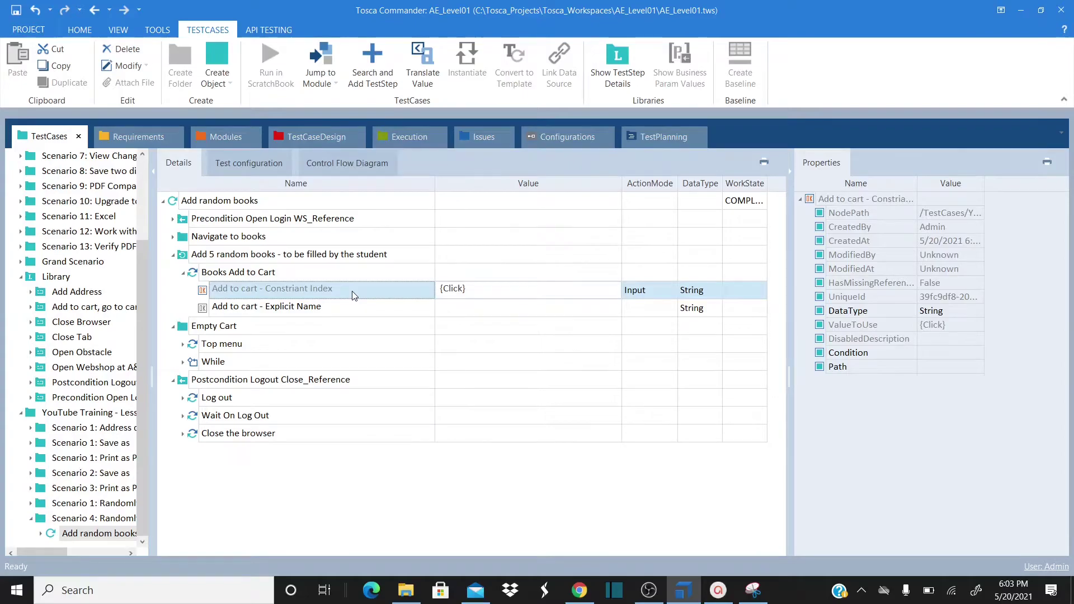
{"action": "key", "text": "alt+Tab"}
{"action": "key", "text": "alt+Tab"}
{"action": "key", "text": "alt+Tab"}
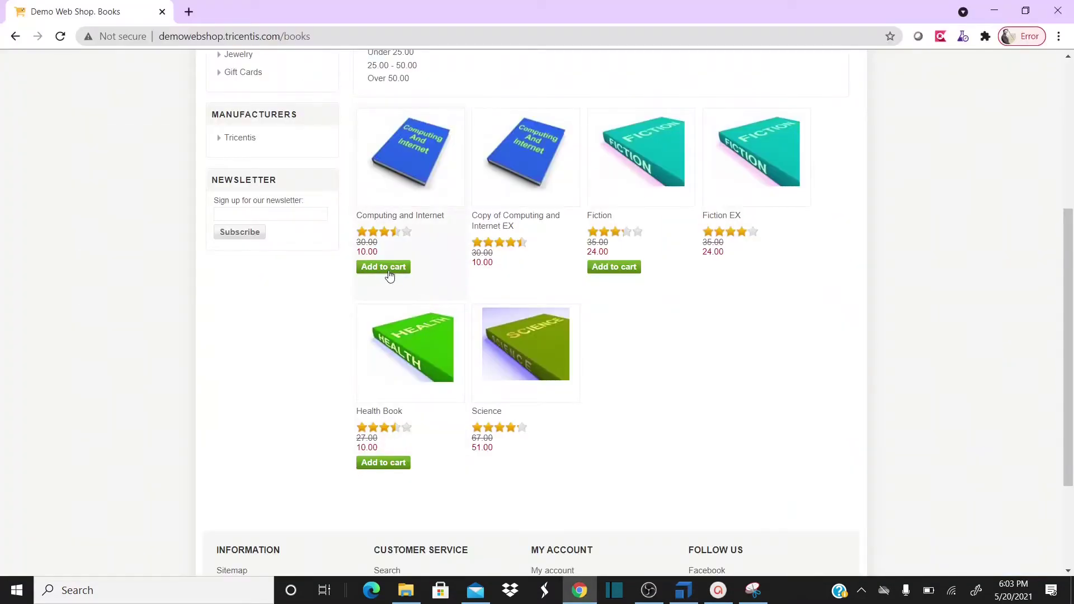
{"action": "key", "text": "alt+Tab"}
{"action": "key", "text": "alt+Tab"}
{"action": "key", "text": "alt+Tab"}
{"action": "key", "text": "alt+Tab"}
{"action": "key", "text": "alt+Tab"}
{"action": "key", "text": "alt+Tab"}
{"action": "key", "text": "alt+Tab"}
{"action": "key", "text": "alt+Tab"}
{"action": "key", "text": "alt+Tab"}
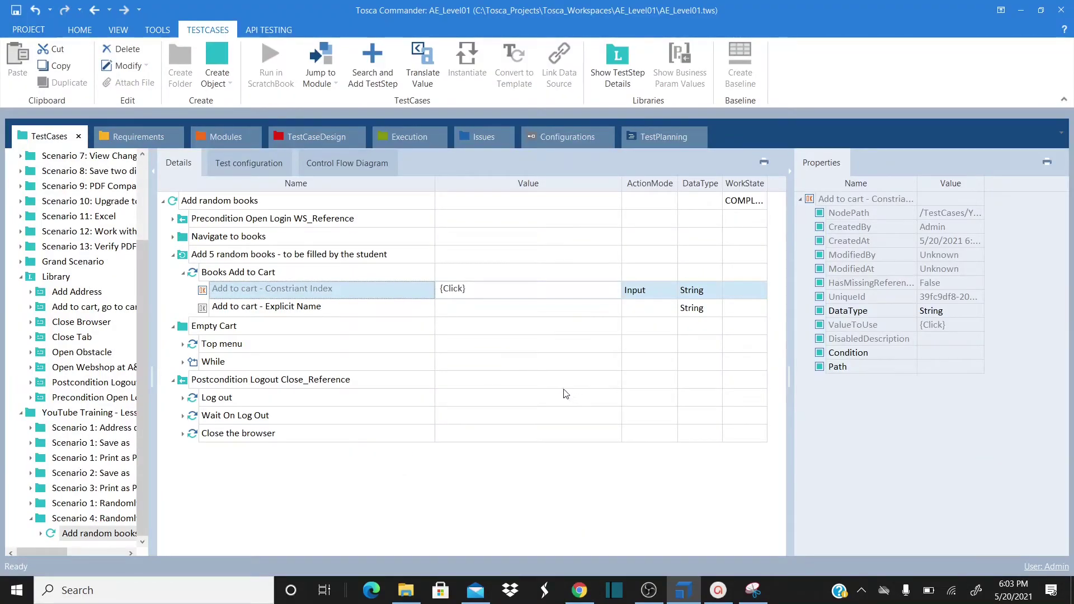
{"action": "left_click", "coordinate": [197, 256]}
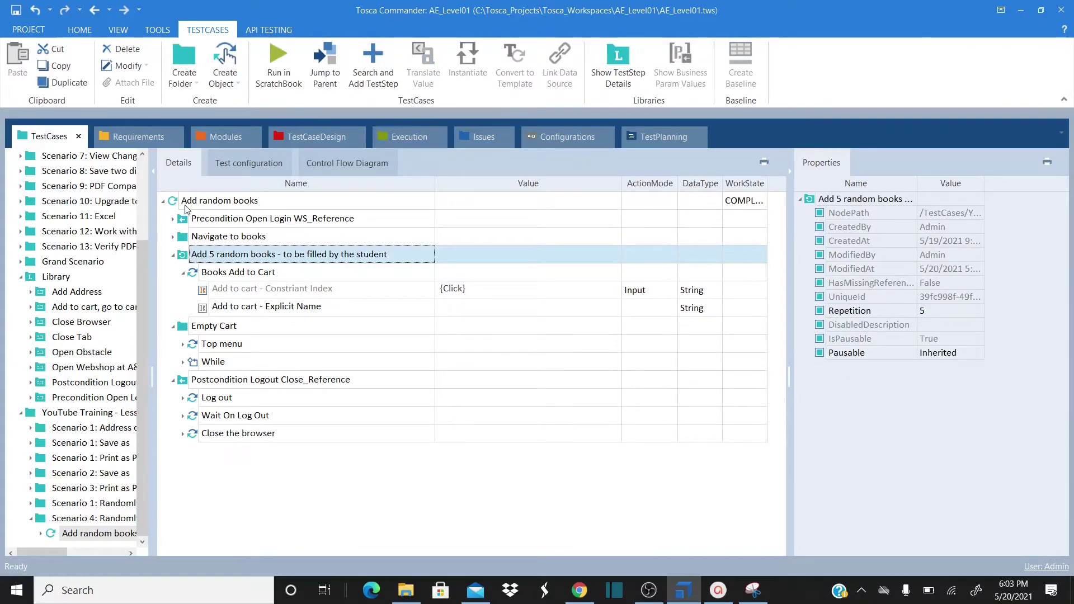
{"action": "left_click", "coordinate": [185, 202]}
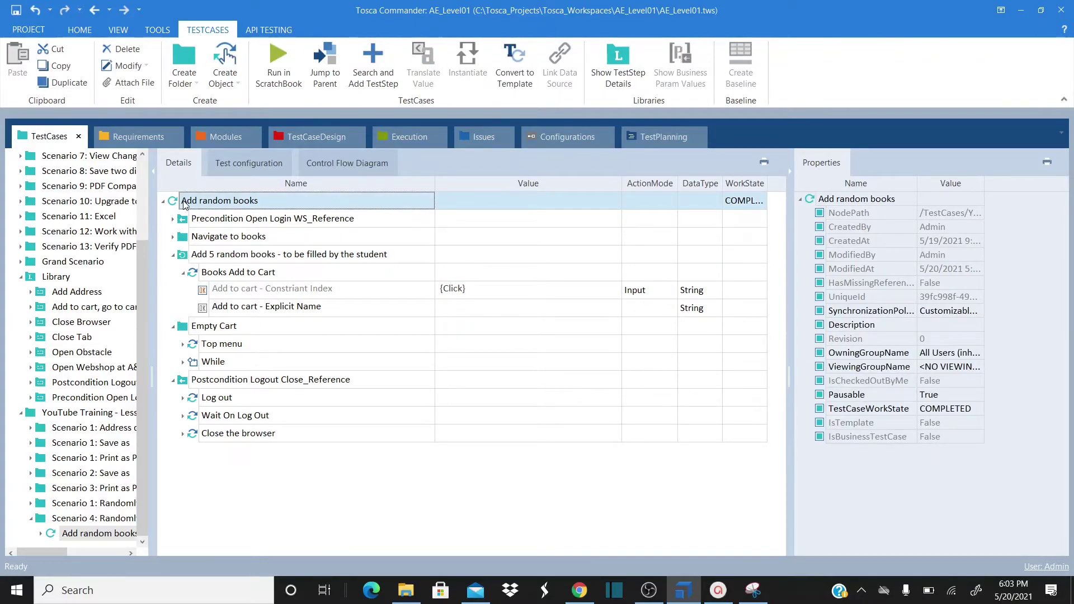
{"action": "left_click", "coordinate": [579, 590]}
Log out of the web shop, close the browser, and run Add random books in ScratchBook
{"action": "scroll", "coordinate": [824, 96], "scroll_direction": "up", "scroll_amount": 5}
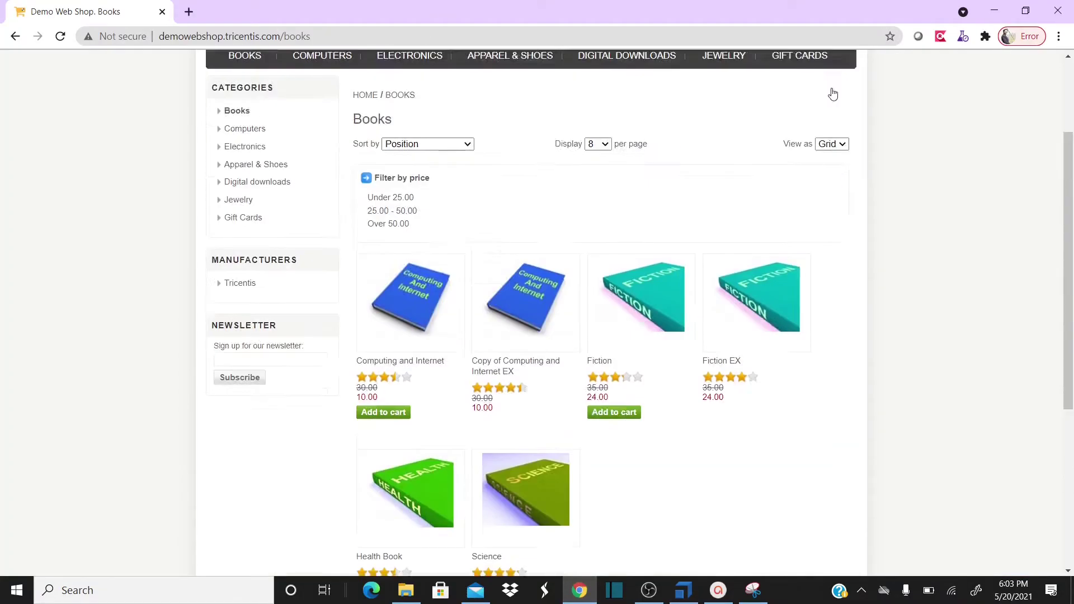
{"action": "left_click", "coordinate": [718, 106]}
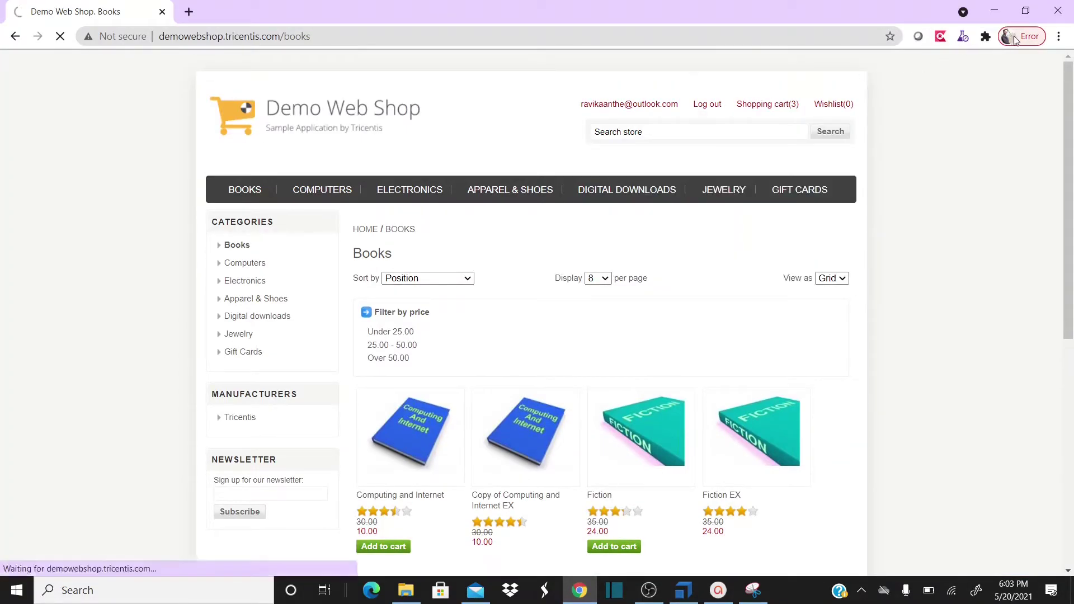
{"action": "left_click", "coordinate": [1057, 17]}
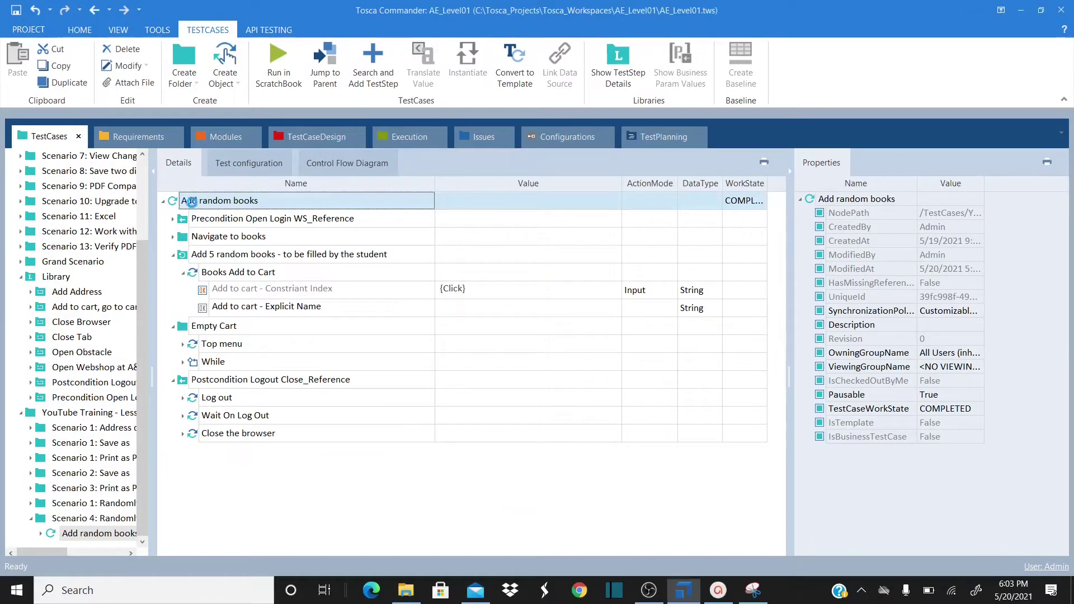
{"action": "right_click", "coordinate": [194, 202]}
{"action": "left_click", "coordinate": [291, 273]}
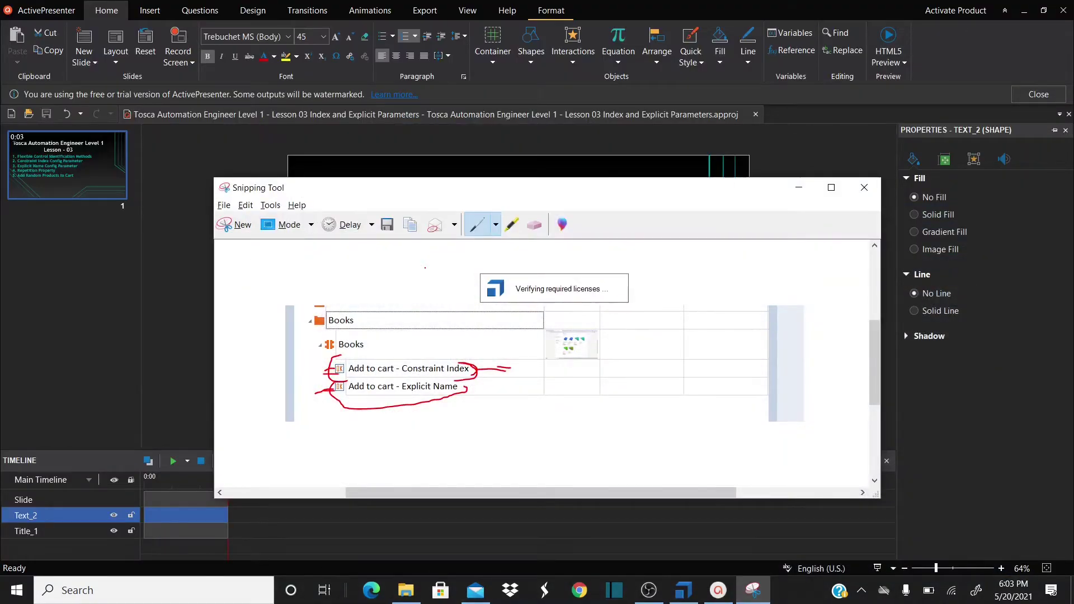
Minimize Snipping Tool, ActivePresenter, OBS and Mail so Chrome is in front
{"action": "left_click", "coordinate": [800, 187]}
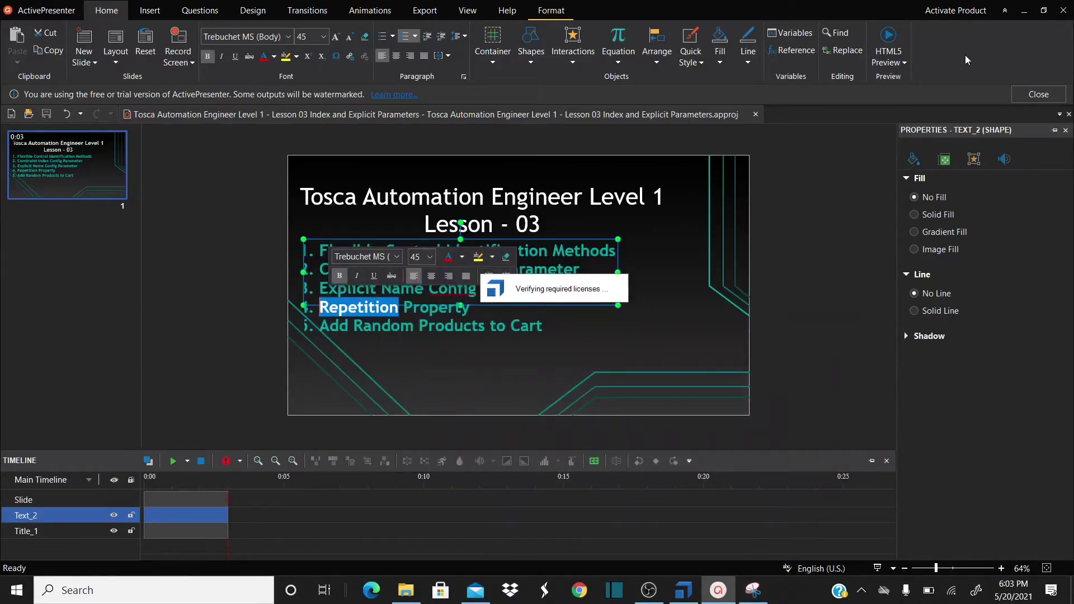
{"action": "left_click", "coordinate": [1024, 14]}
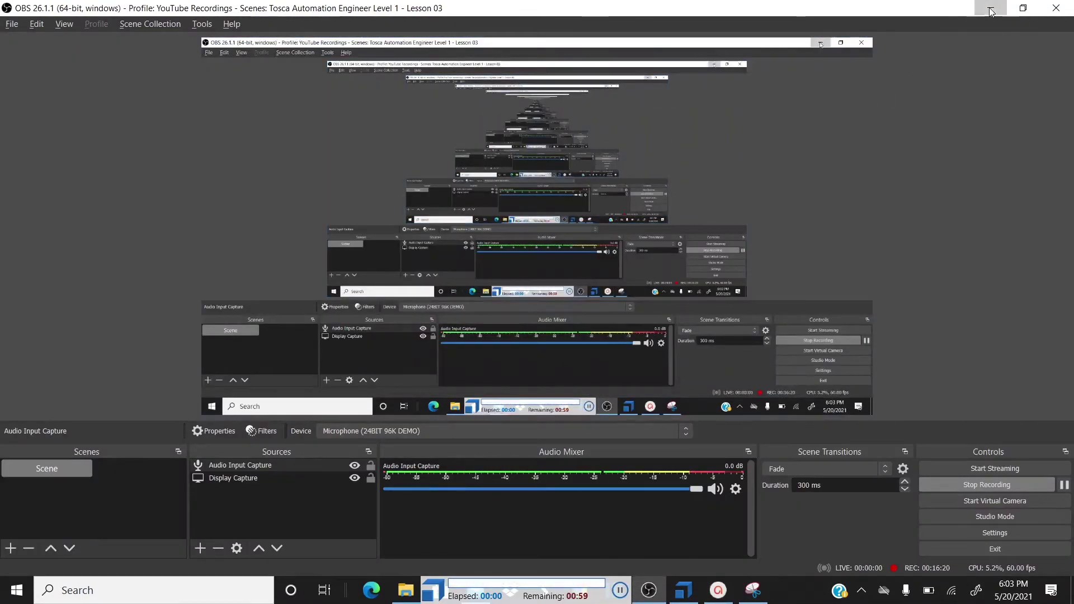
{"action": "left_click", "coordinate": [991, 11]}
{"action": "left_click", "coordinate": [994, 8]}
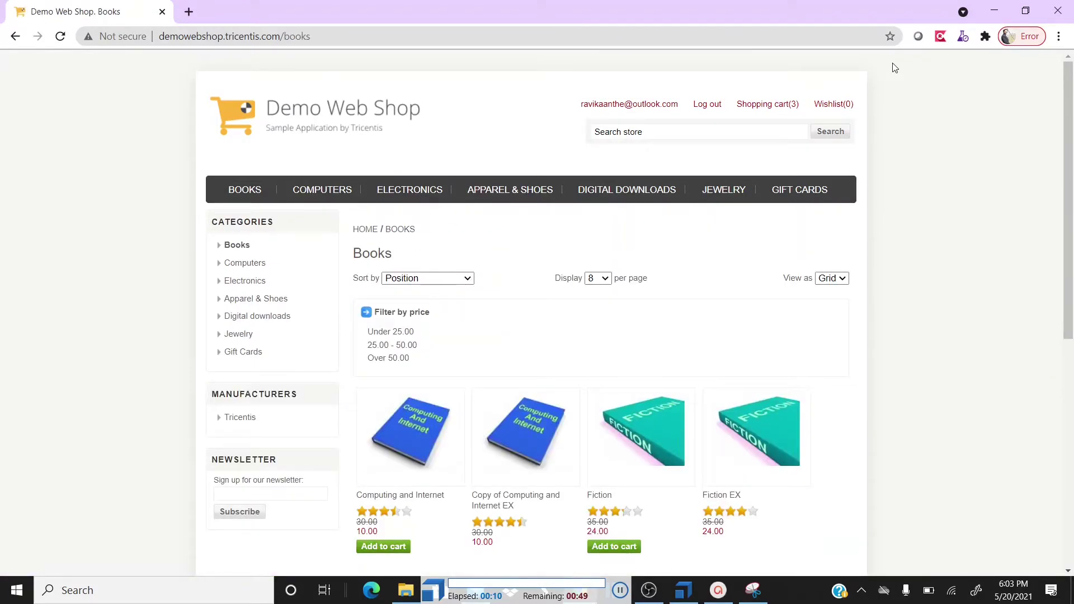
Add the Computing and Internet and Fiction books to the cart while the test runs
{"action": "scroll", "coordinate": [894, 67], "scroll_direction": "down", "scroll_amount": 4}
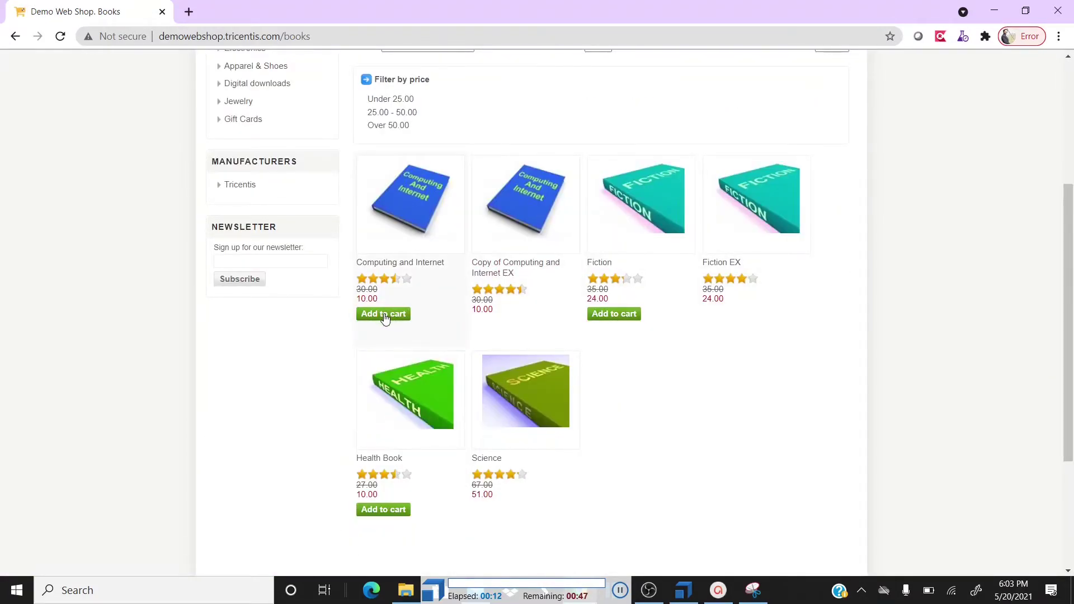
{"action": "left_click", "coordinate": [385, 313]}
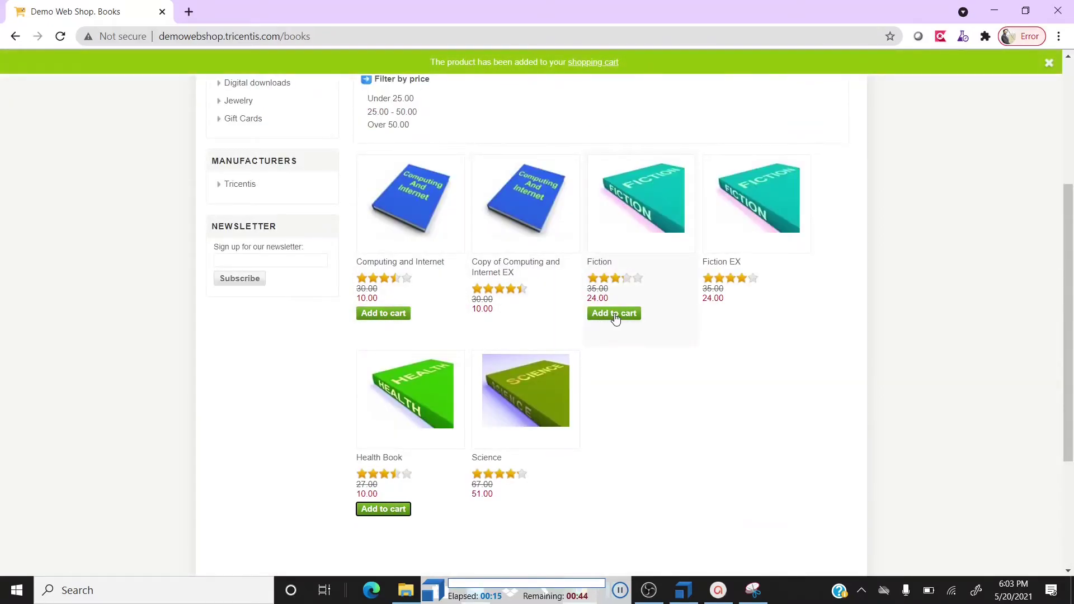
{"action": "left_click", "coordinate": [615, 319]}
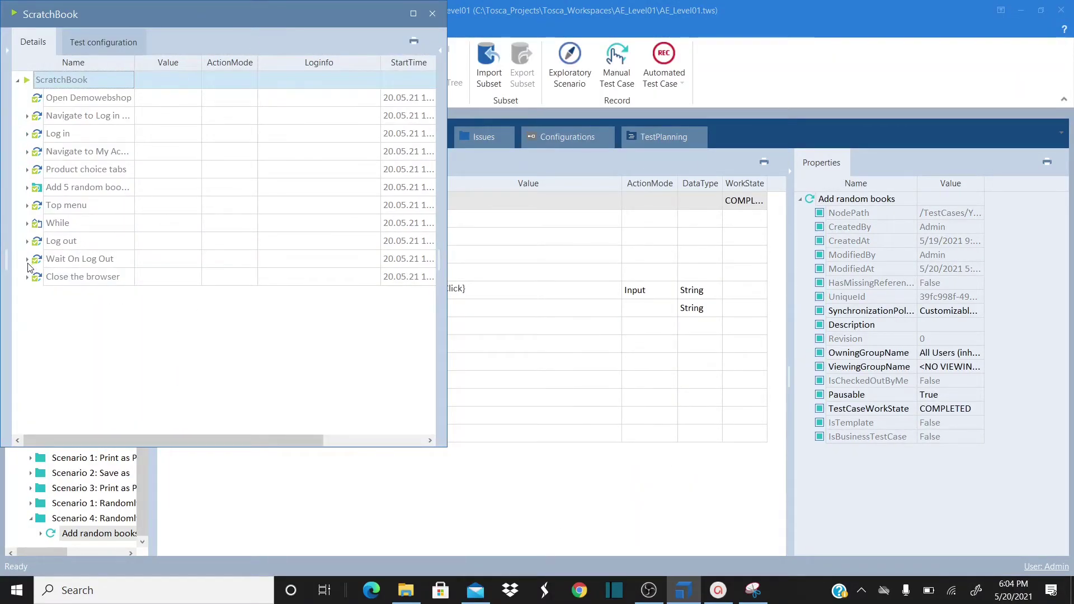
Maximize ScratchBook and expand Add 5 random books and Repetitions 1 through 5
{"action": "left_click", "coordinate": [28, 188]}
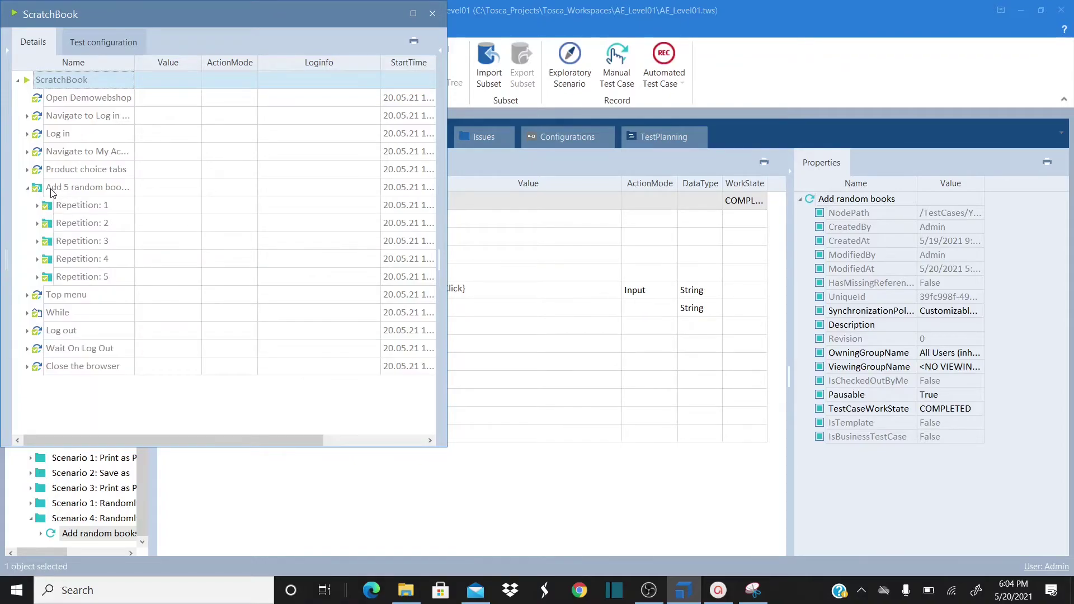
{"action": "left_click", "coordinate": [132, 194]}
{"action": "left_click", "coordinate": [418, 16]}
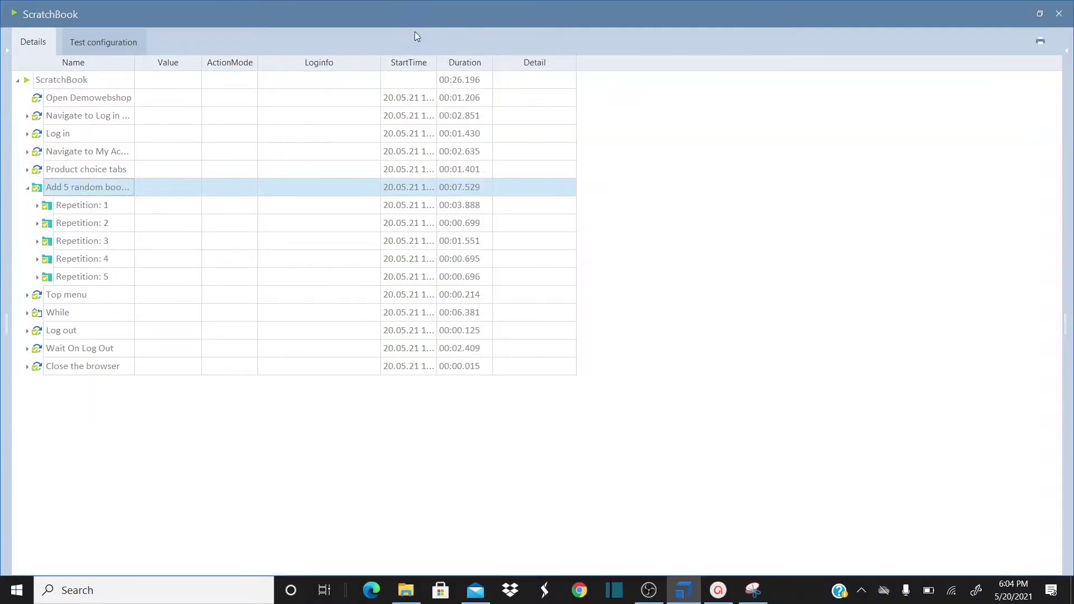
{"action": "left_click", "coordinate": [65, 210]}
{"action": "left_click", "coordinate": [38, 206]}
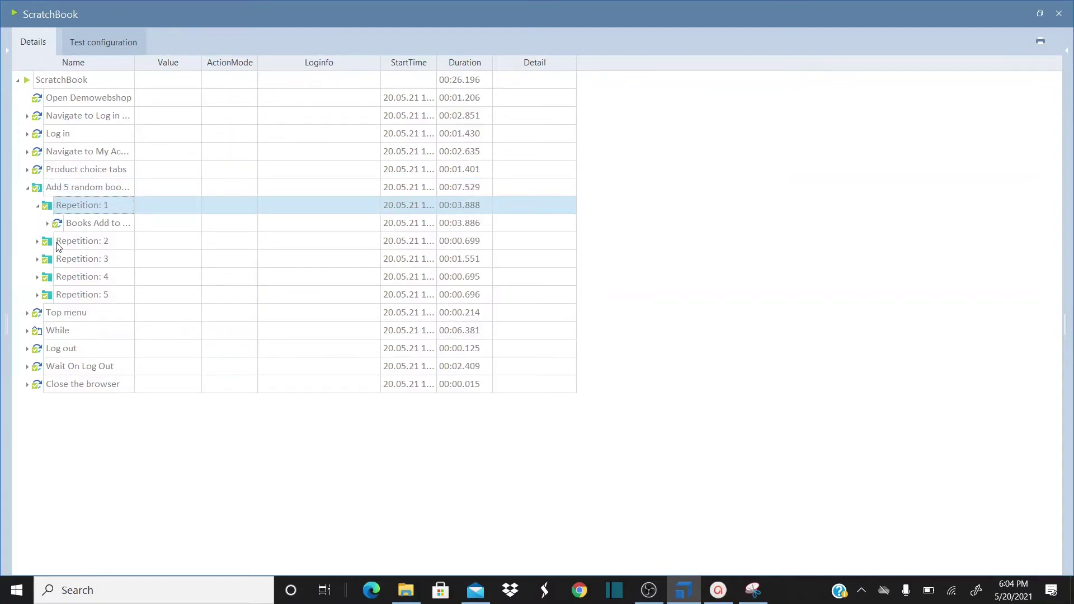
{"action": "left_click", "coordinate": [59, 247]}
{"action": "left_click", "coordinate": [48, 224]}
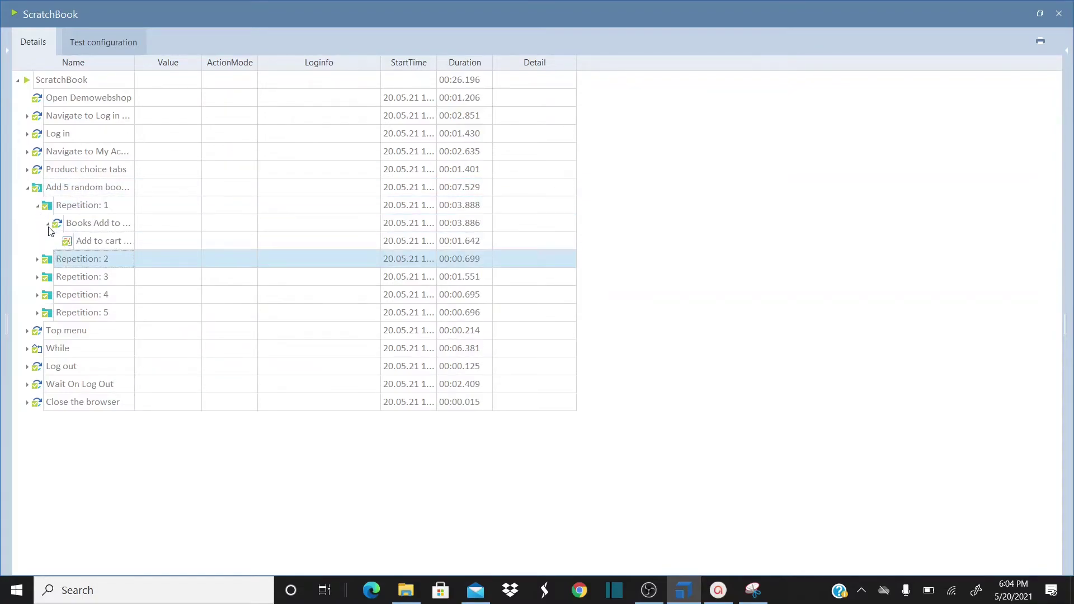
{"action": "left_click", "coordinate": [38, 259]}
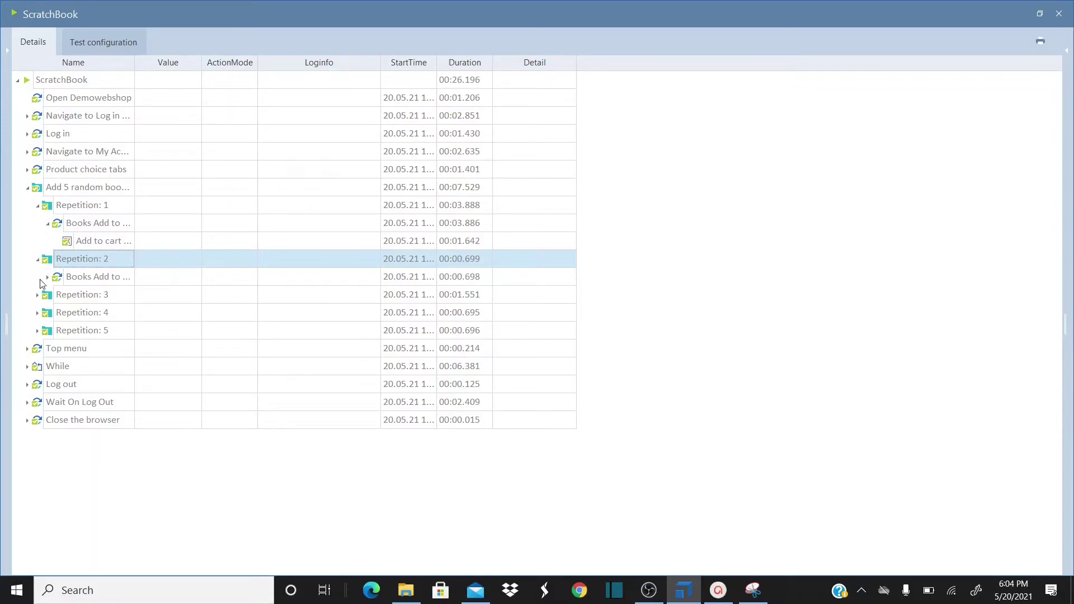
{"action": "left_click", "coordinate": [45, 315]}
{"action": "left_click", "coordinate": [37, 330]}
{"action": "left_click", "coordinate": [37, 313]}
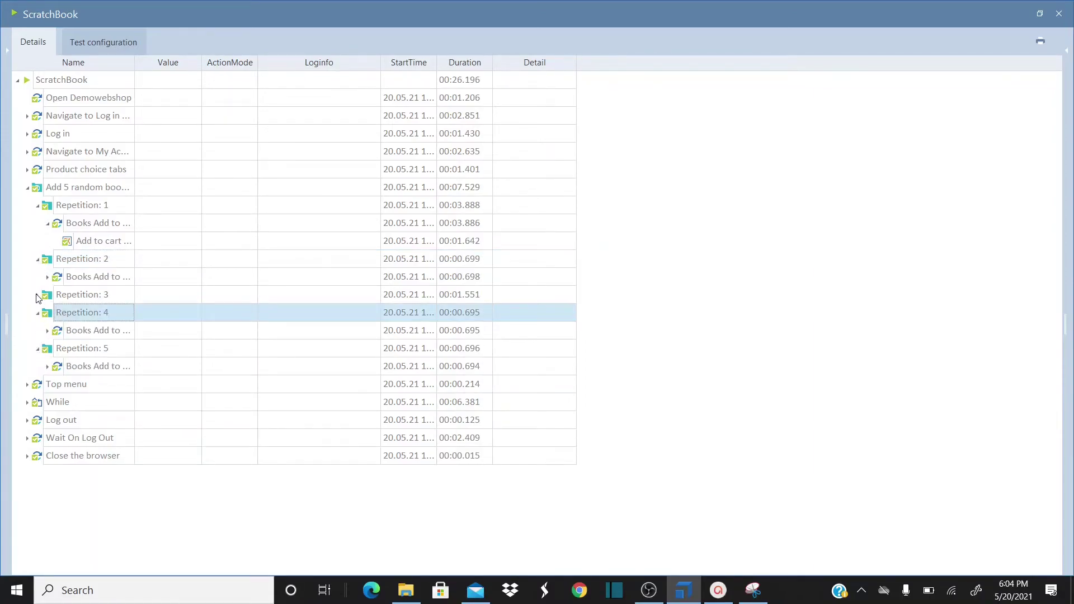
{"action": "left_click", "coordinate": [38, 295]}
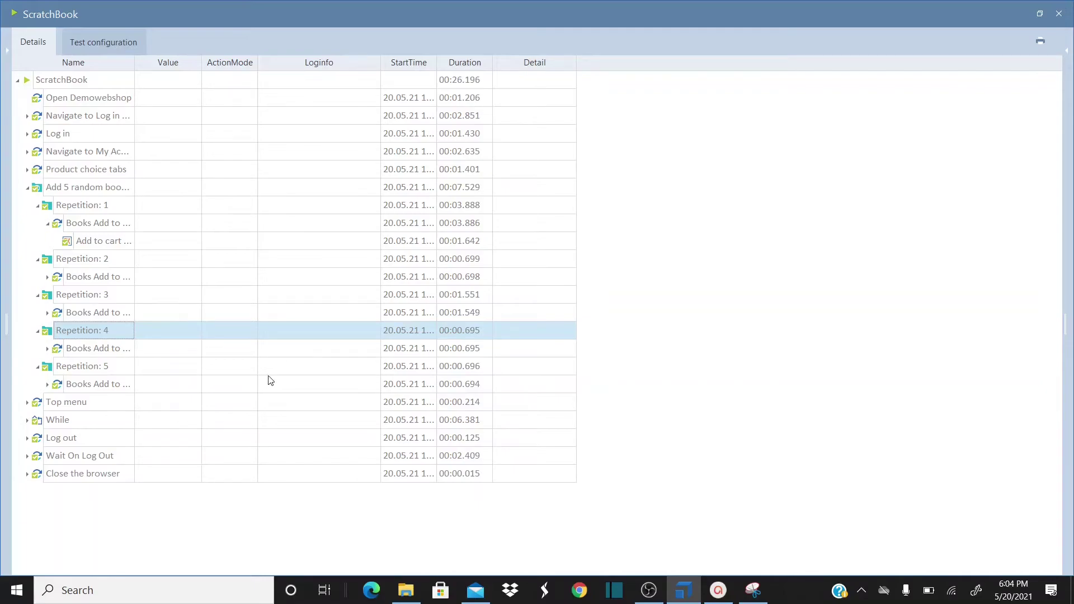
Check the Add to cart step's Loginfo details, then close ScratchBook
{"action": "left_click", "coordinate": [101, 246]}
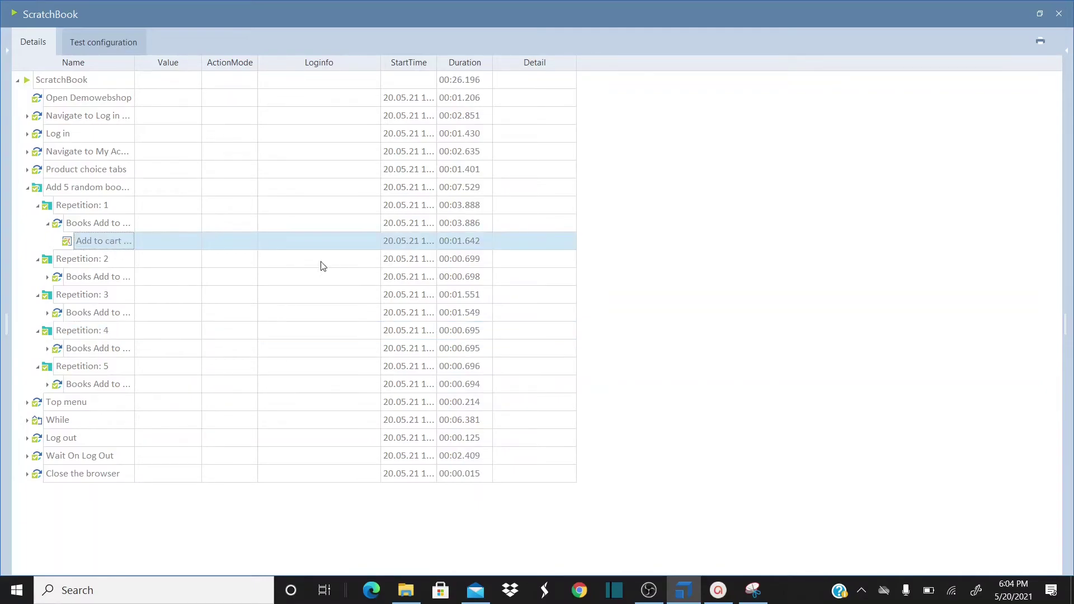
{"action": "left_click", "coordinate": [372, 241]}
{"action": "left_click", "coordinate": [374, 240]}
{"action": "left_click", "coordinate": [813, 259]}
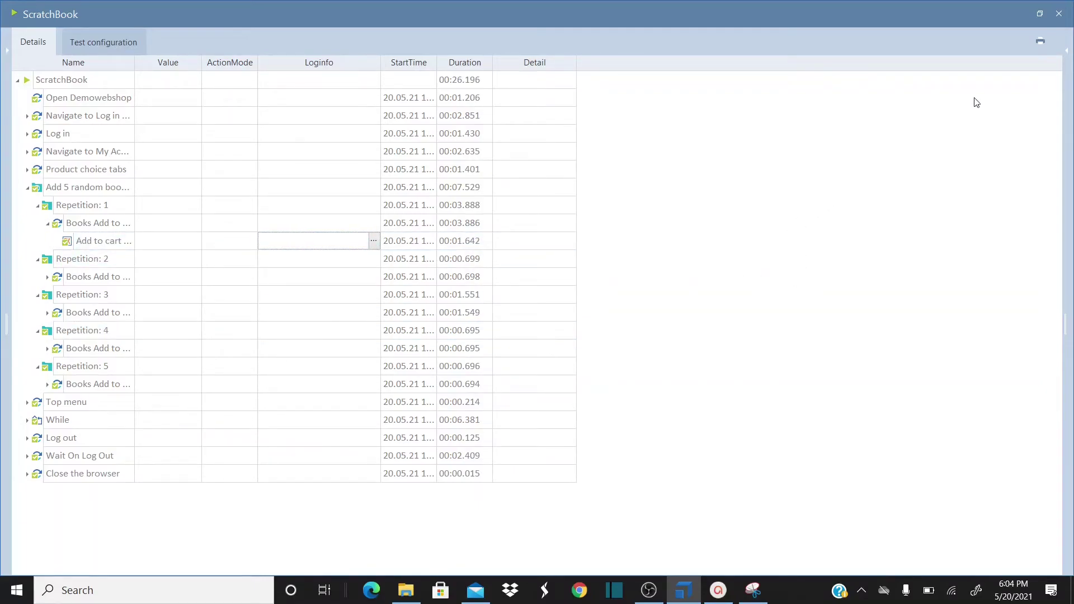
{"action": "left_click", "coordinate": [1060, 14]}
{"action": "left_click", "coordinate": [413, 296]}
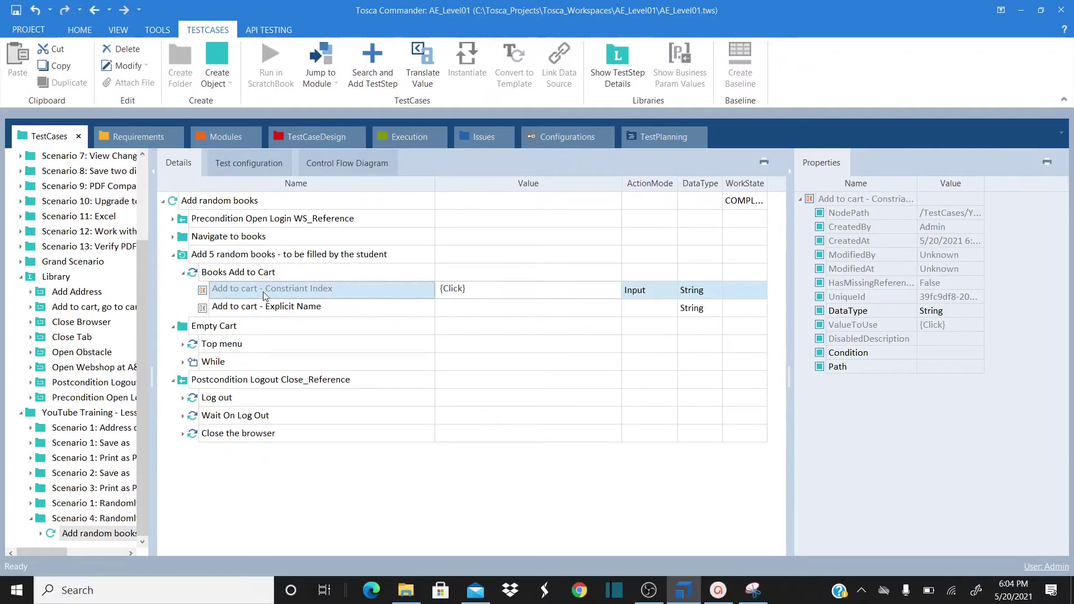
Compare the Add to cart Constriant Index and Explicit Name test steps
{"action": "left_click", "coordinate": [290, 312]}
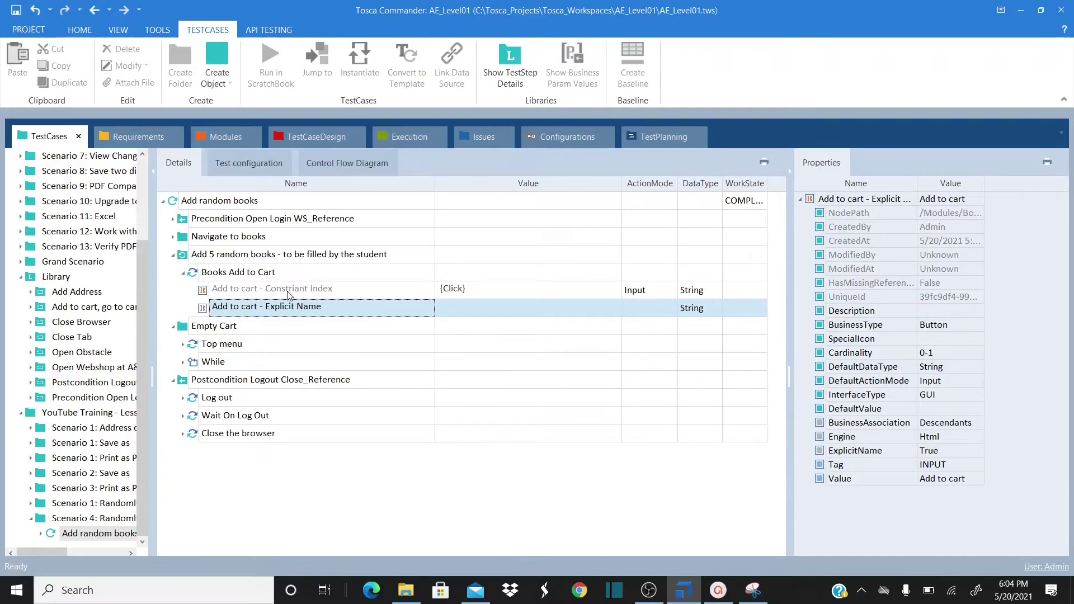
{"action": "left_click", "coordinate": [321, 290]}
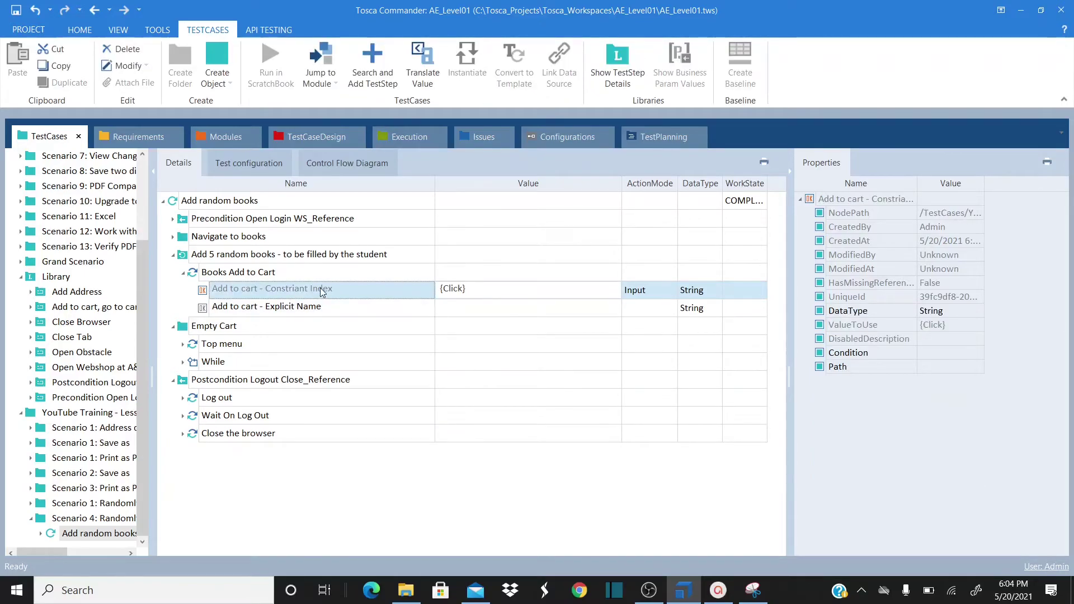
{"action": "key", "text": "Up"}
{"action": "left_click", "coordinate": [305, 310]}
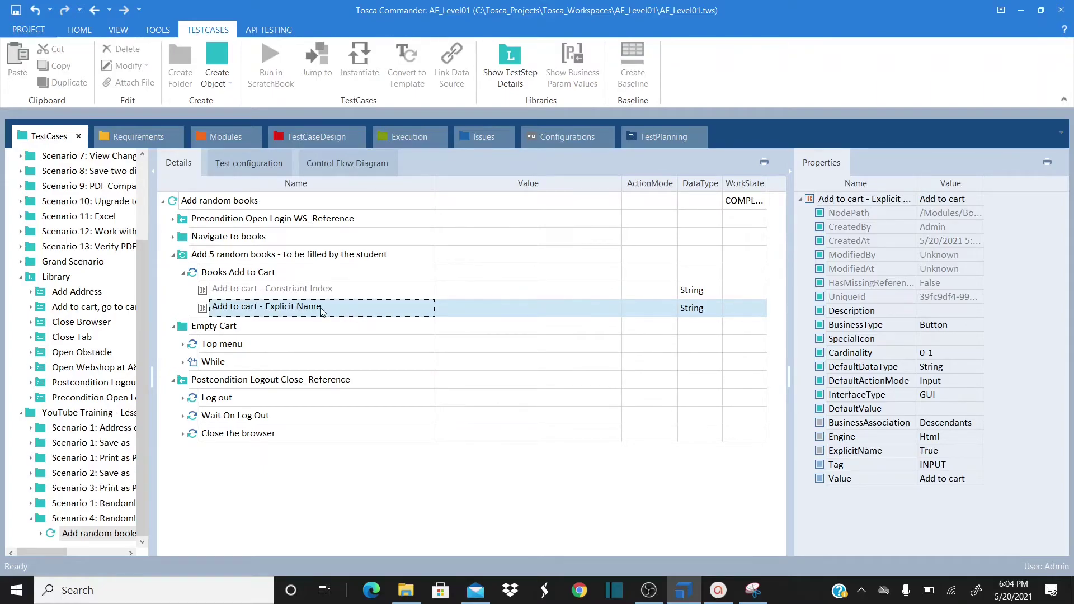
Inspect the Explicit Name attribute in the Books Add to Cart module, then return to rename the step
{"action": "left_click", "coordinate": [221, 137]}
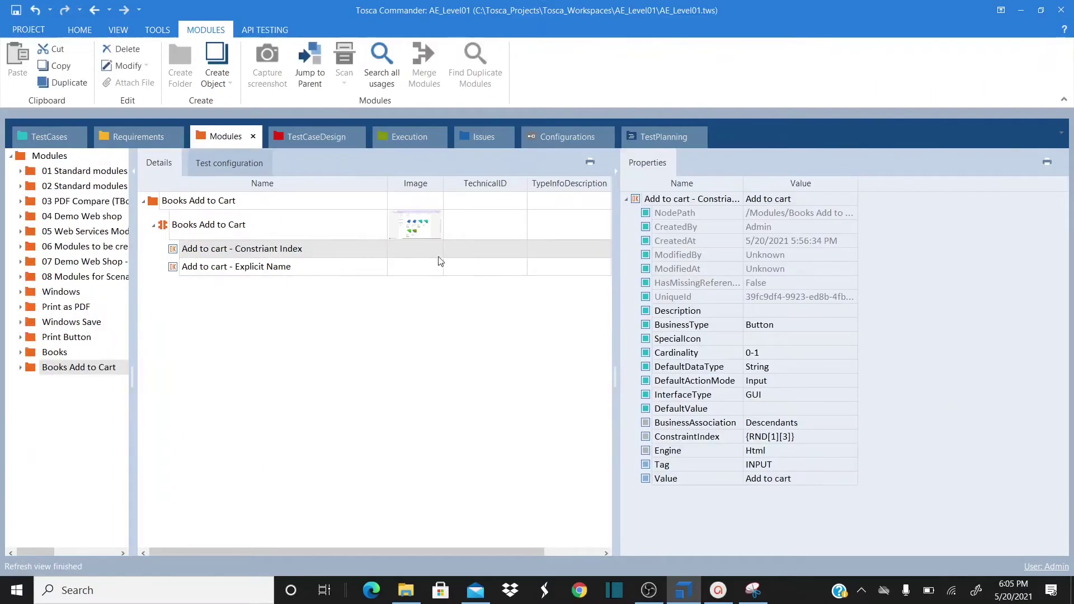
{"action": "left_click", "coordinate": [269, 264]}
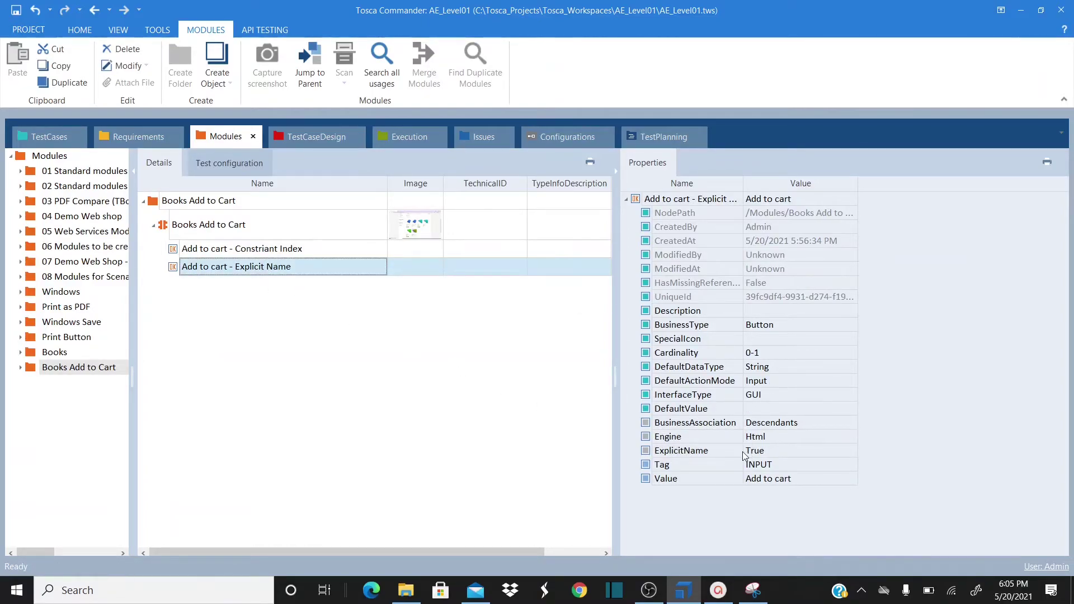
{"action": "left_click", "coordinate": [60, 137]}
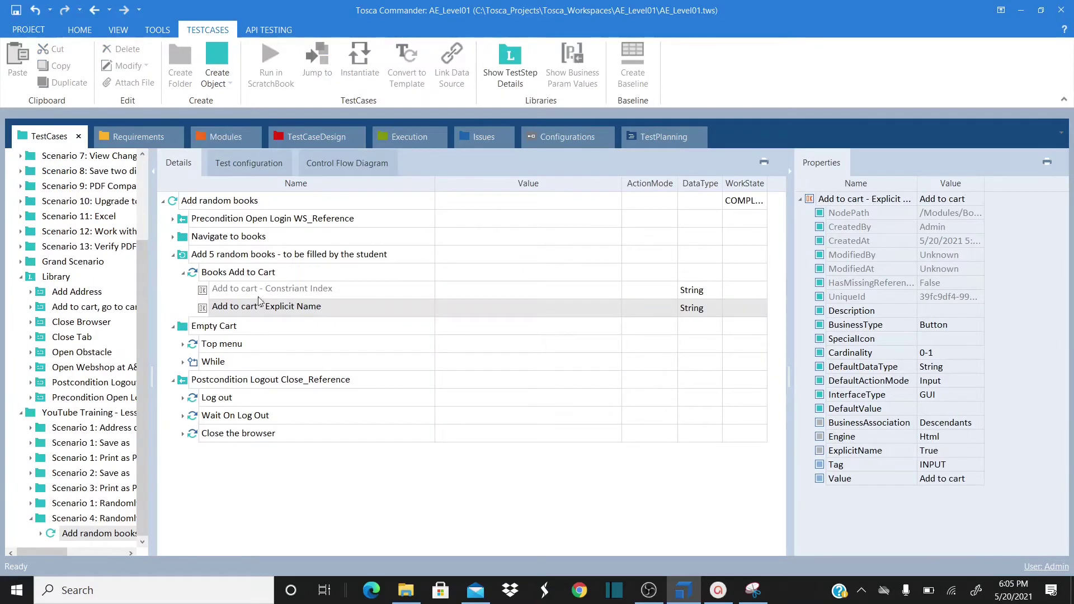
{"action": "left_click", "coordinate": [334, 309]}
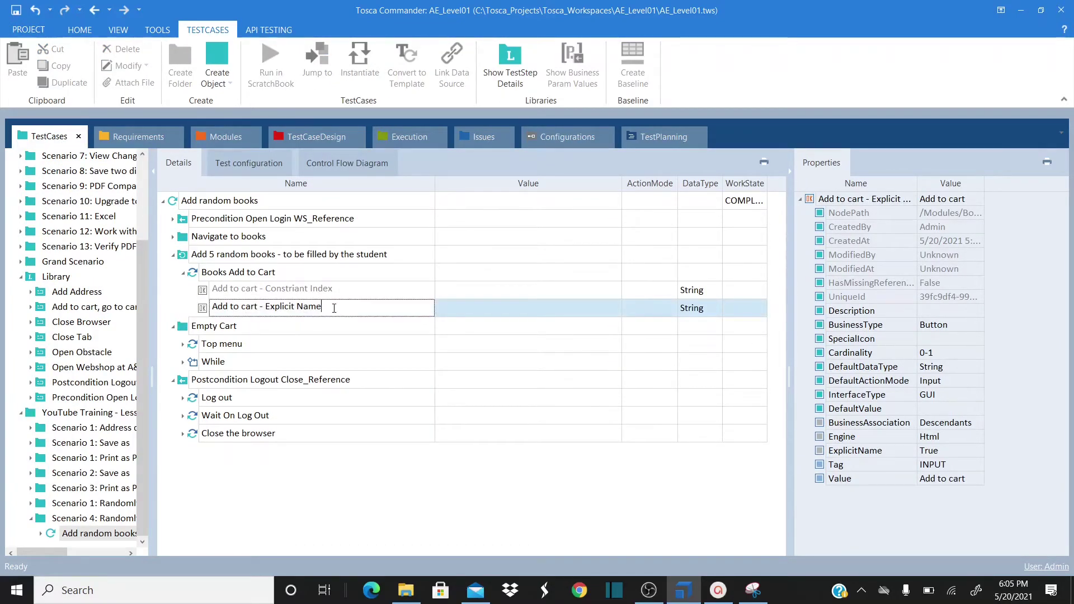
Rename the Explicit Name step to #{RND[1][3]} and give it the value x
{"action": "left_click_drag", "start_coordinate": [329, 308], "coordinate": [215, 311]}
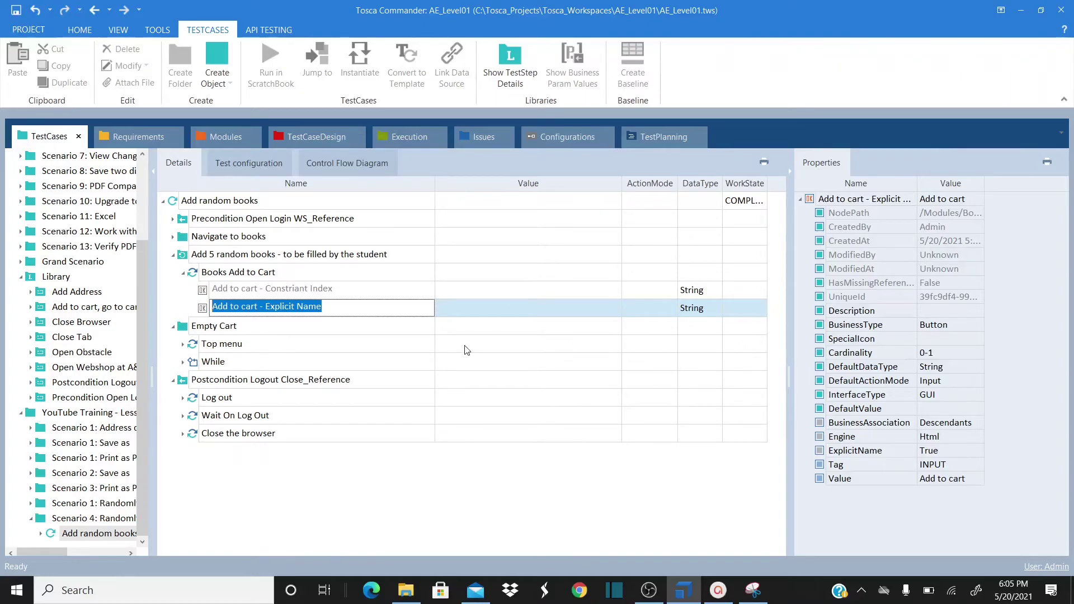
{"action": "type", "text": "#"}
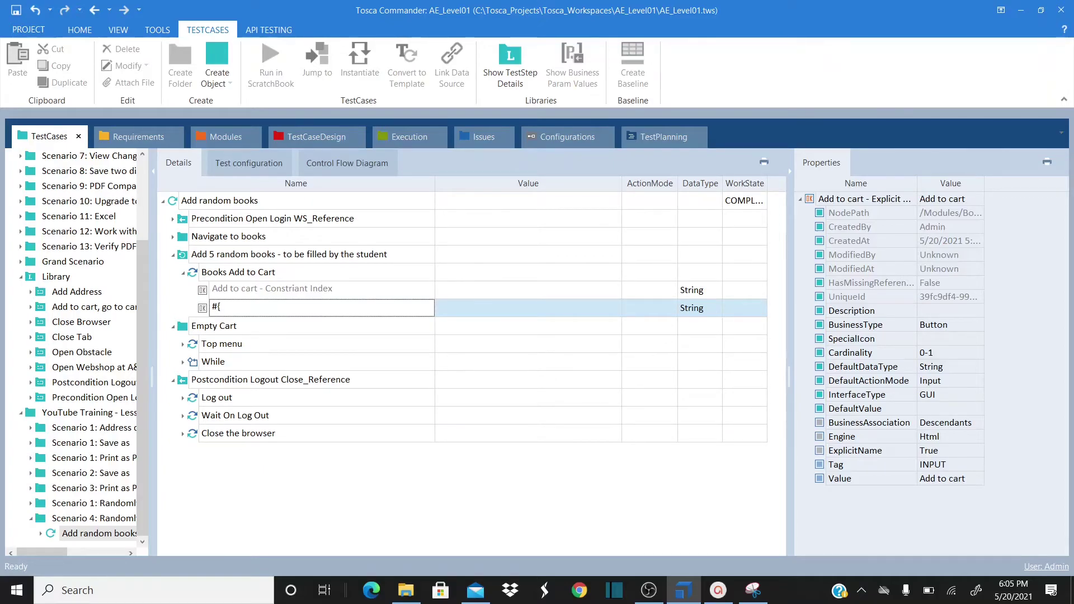
{"action": "type", "text": "{RND[1][3"}
{"action": "left_click", "coordinate": [428, 351]}
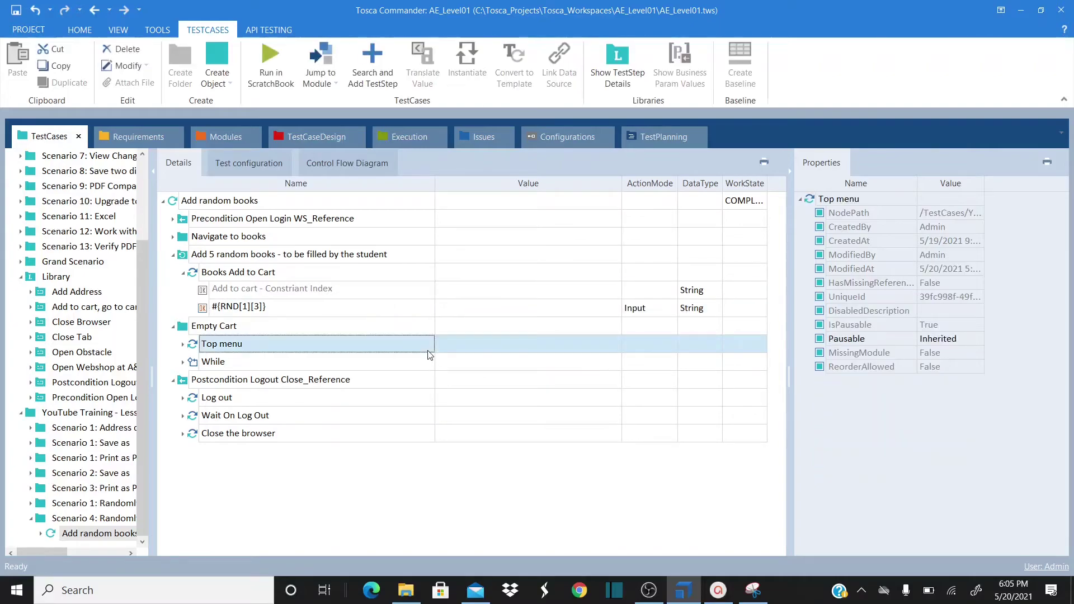
{"action": "left_click", "coordinate": [471, 309]}
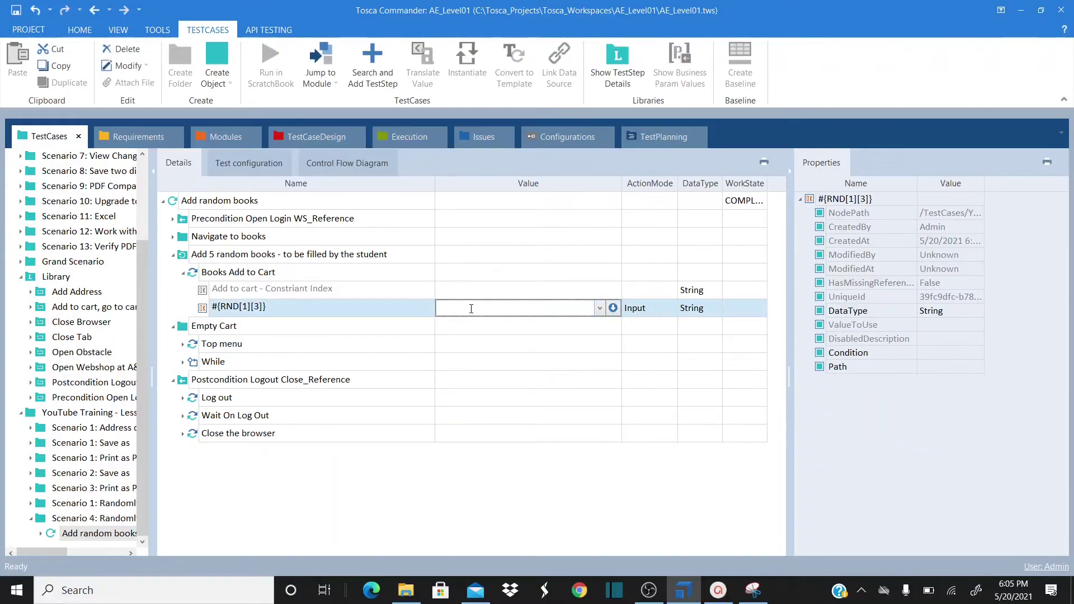
{"action": "left_click", "coordinate": [426, 344]}
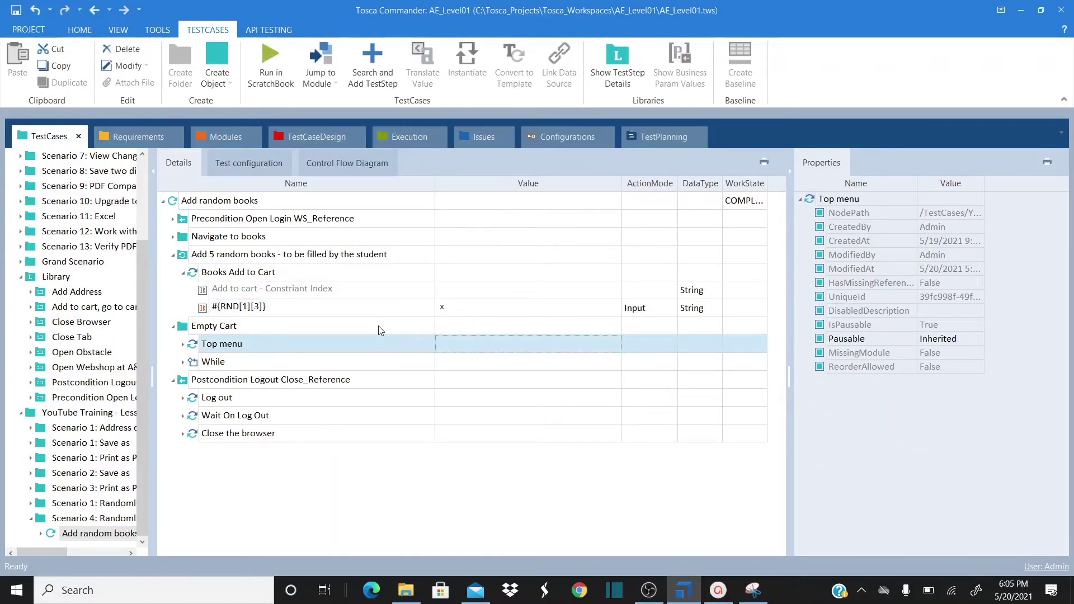
{"action": "left_click", "coordinate": [347, 309]}
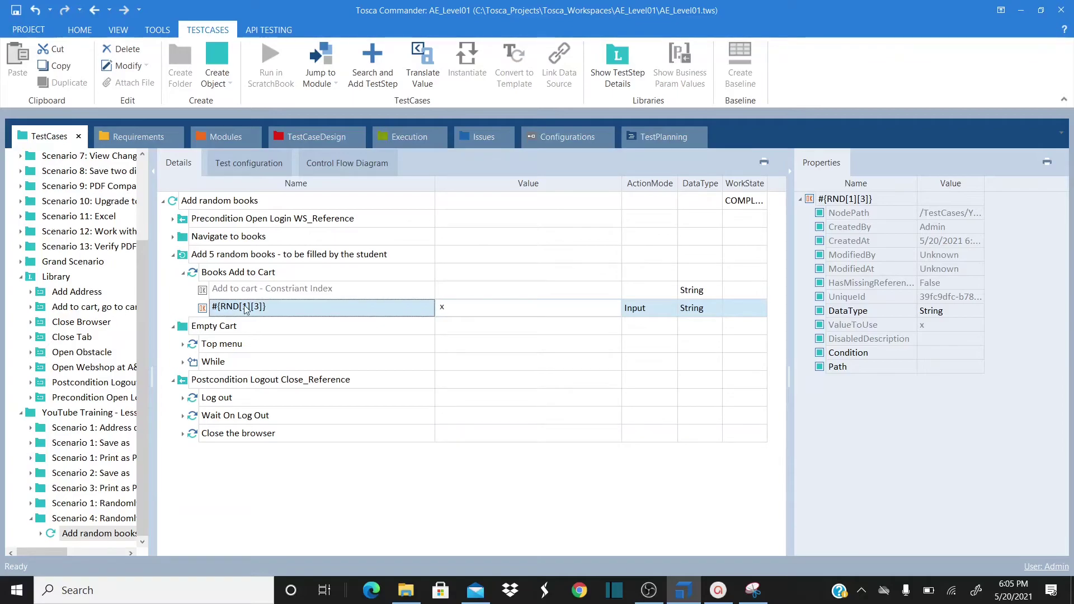
{"action": "left_click", "coordinate": [215, 256]}
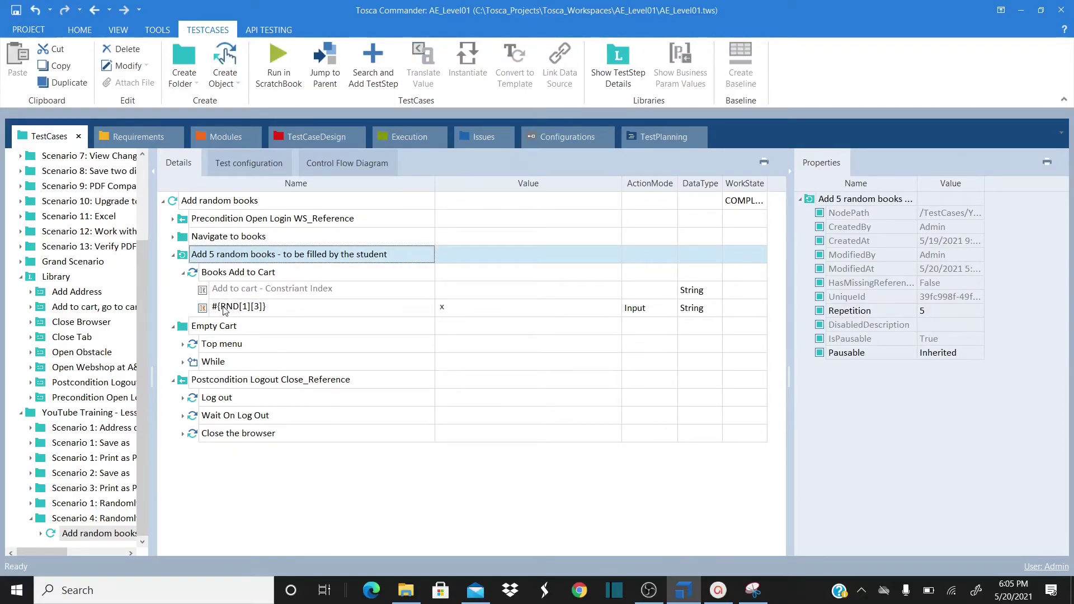
{"action": "left_click", "coordinate": [282, 316]}
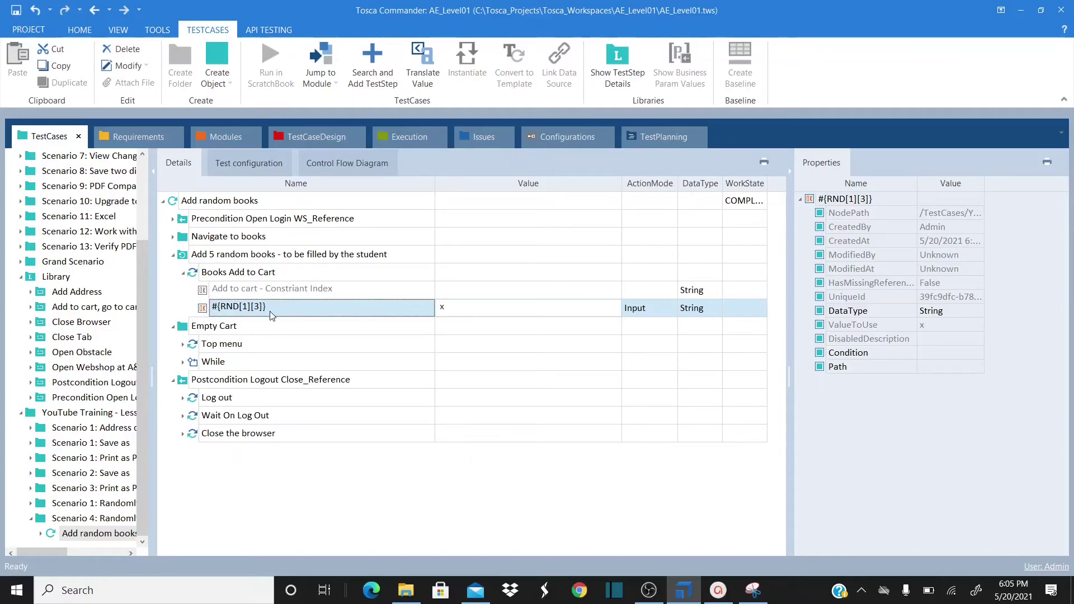
{"action": "left_click", "coordinate": [244, 289]}
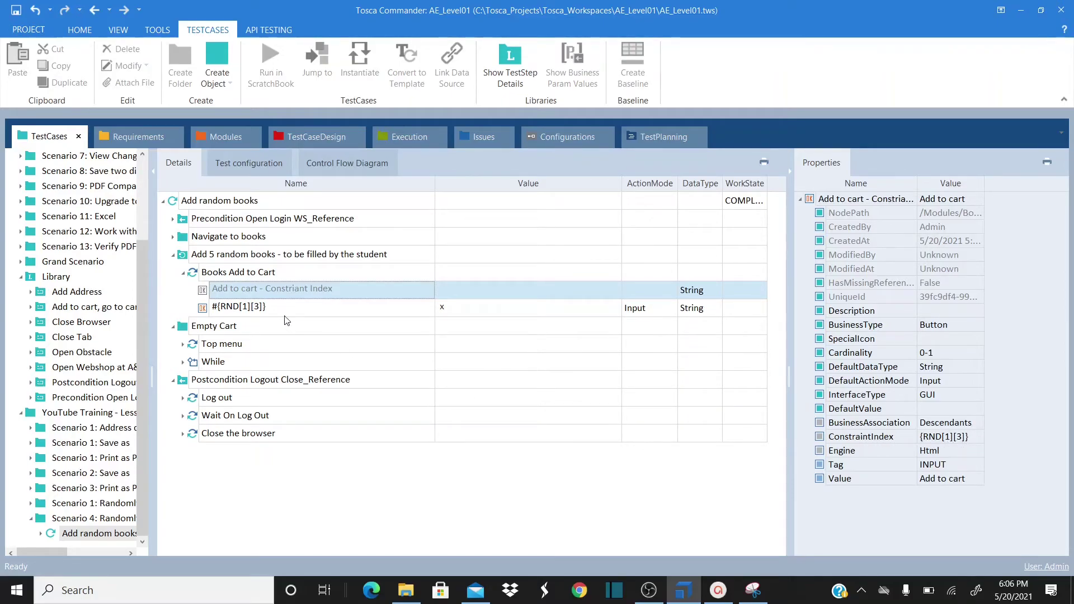
{"action": "left_click", "coordinate": [263, 307]}
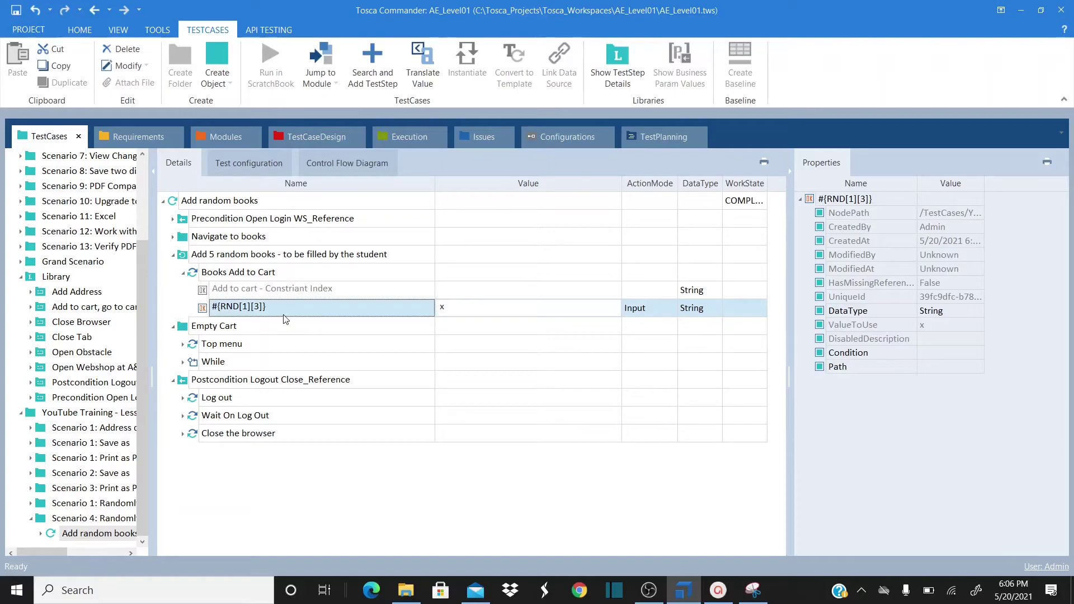
{"action": "key", "text": "ctrl+j"}
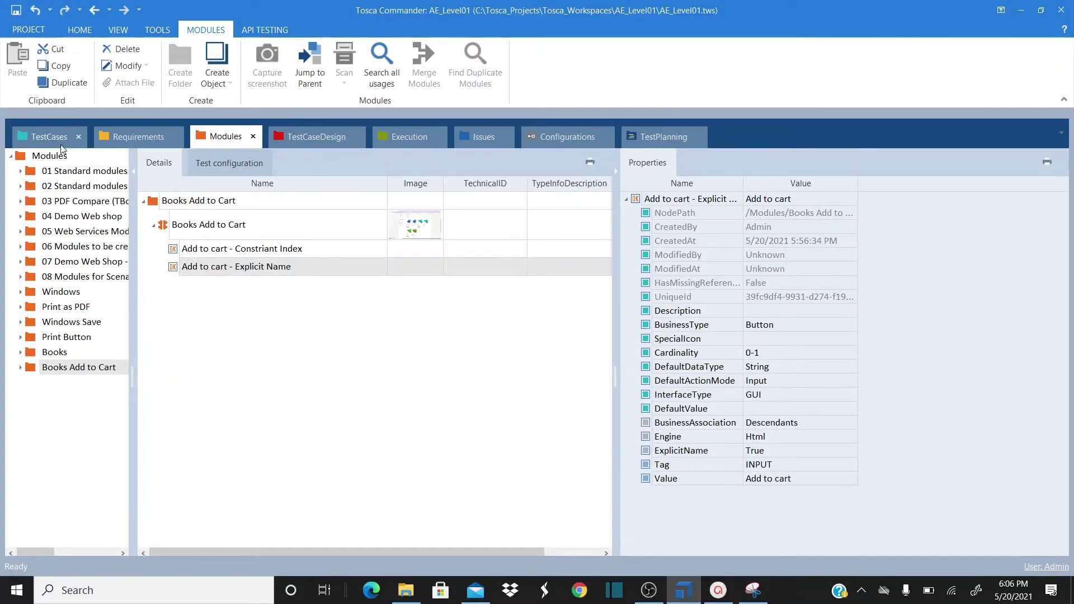
{"action": "key", "text": "alt+Left"}
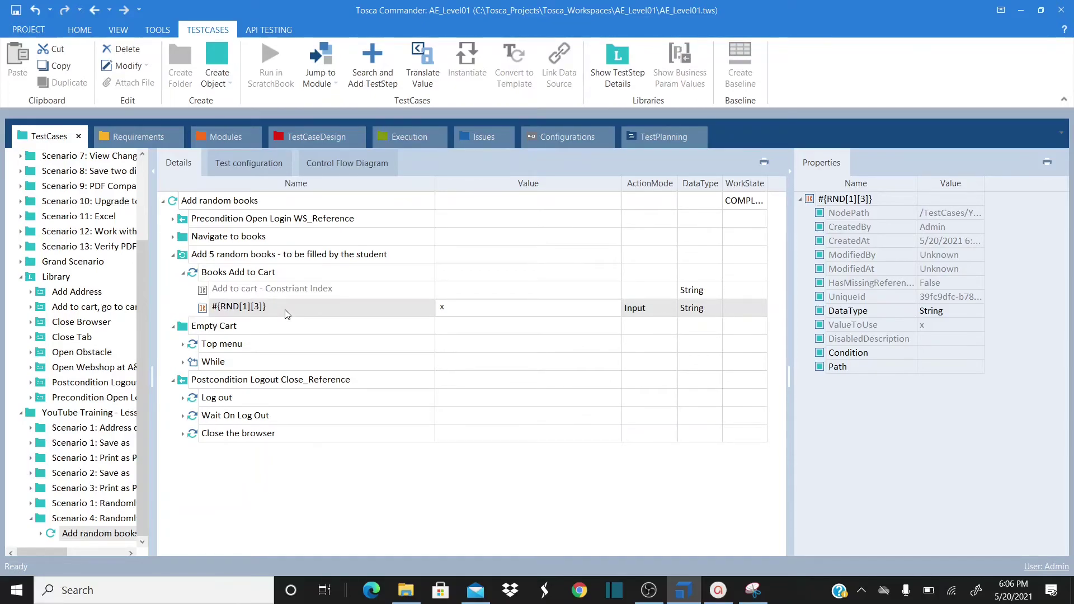
{"action": "left_click", "coordinate": [238, 292]}
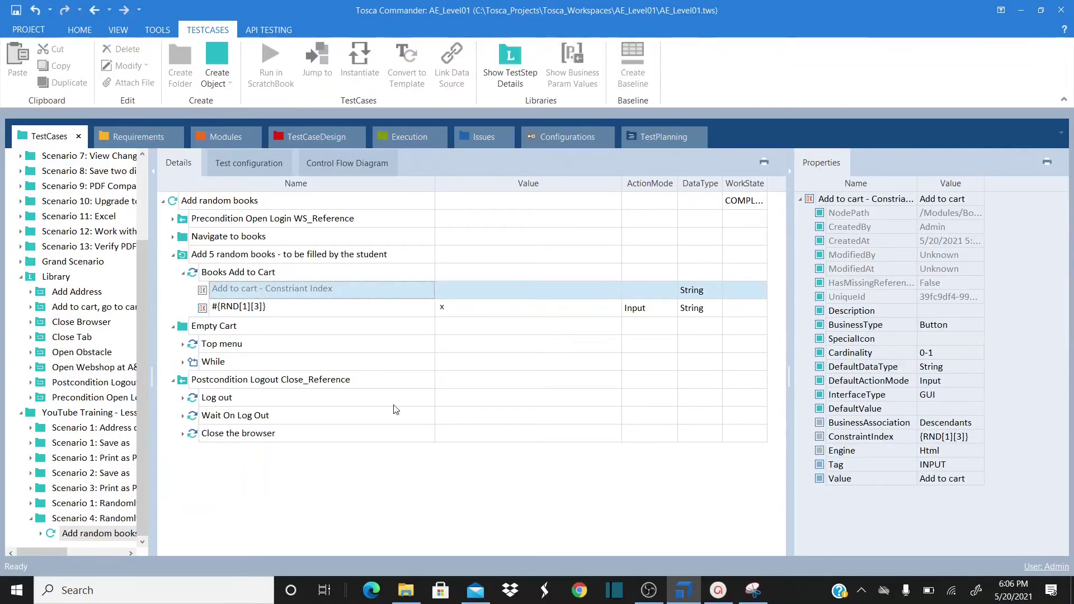
{"action": "left_click", "coordinate": [226, 310]}
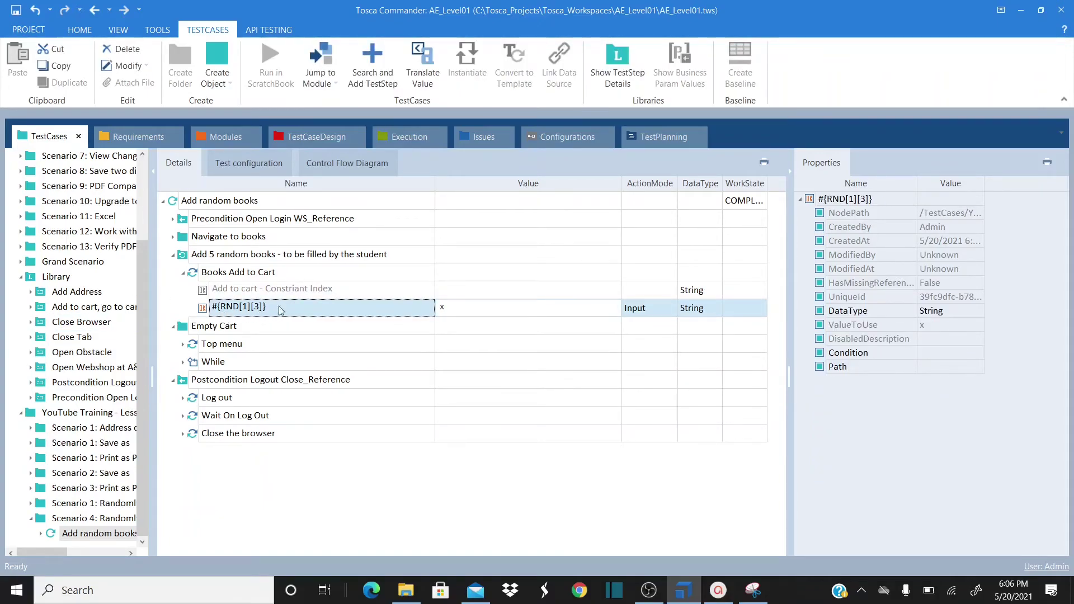
{"action": "left_click", "coordinate": [209, 205]}
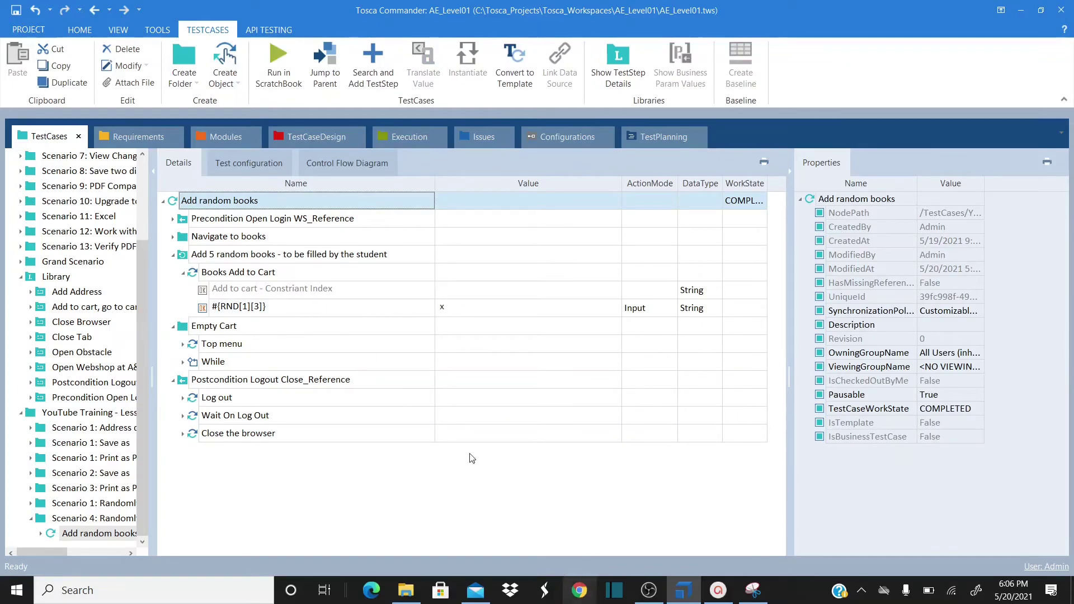
Save the project and run Add random books in ScratchBook
{"action": "left_click", "coordinate": [16, 10]}
{"action": "right_click", "coordinate": [211, 202]}
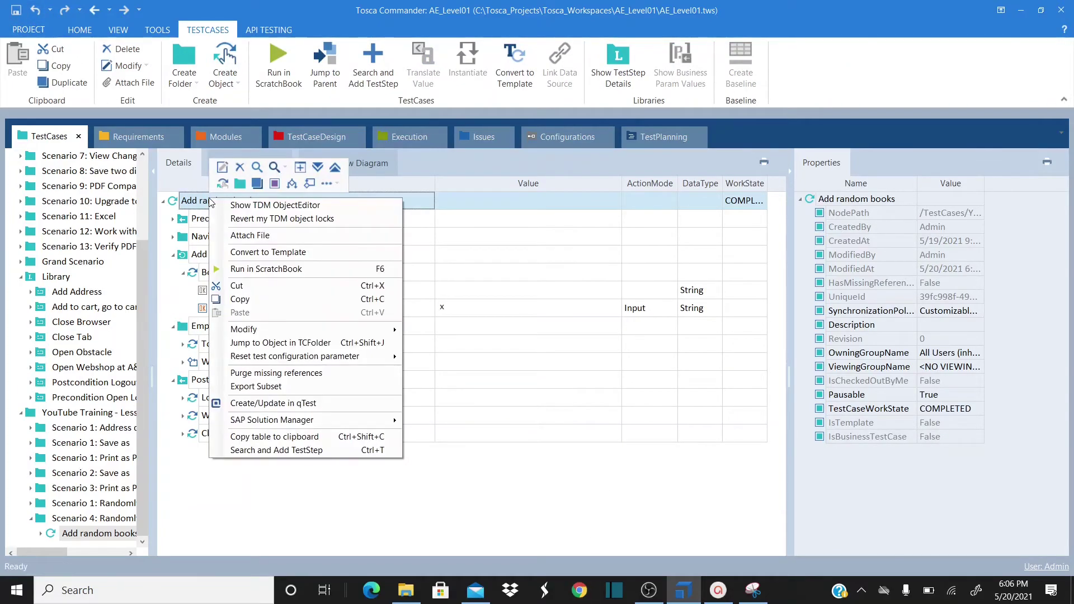
{"action": "left_click", "coordinate": [277, 272]}
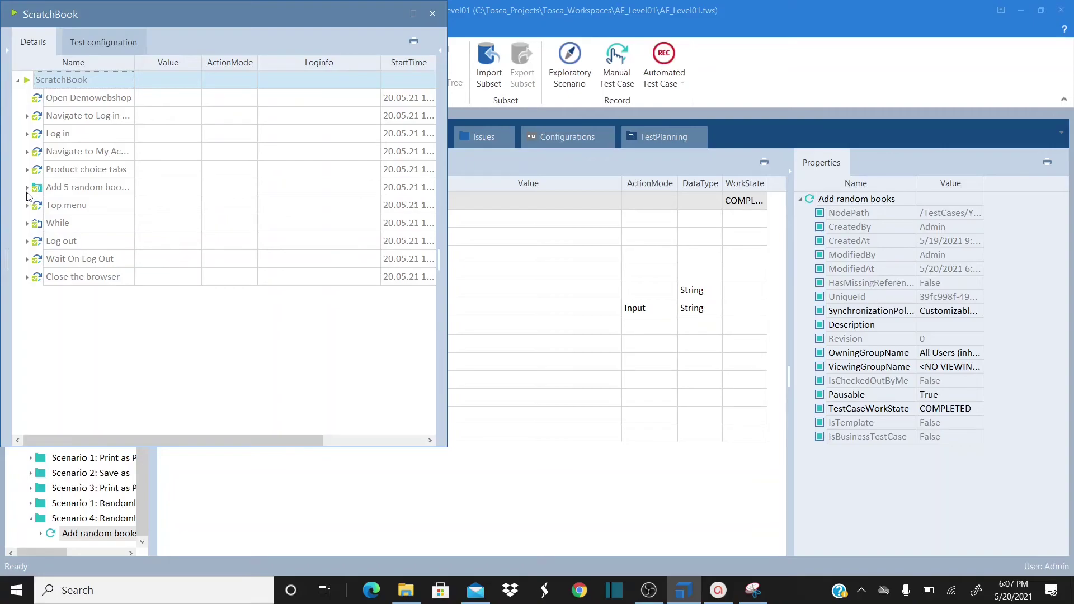
Review the maximized results, expanding Repetitions 1 through 5, then close ScratchBook
{"action": "left_click", "coordinate": [27, 190]}
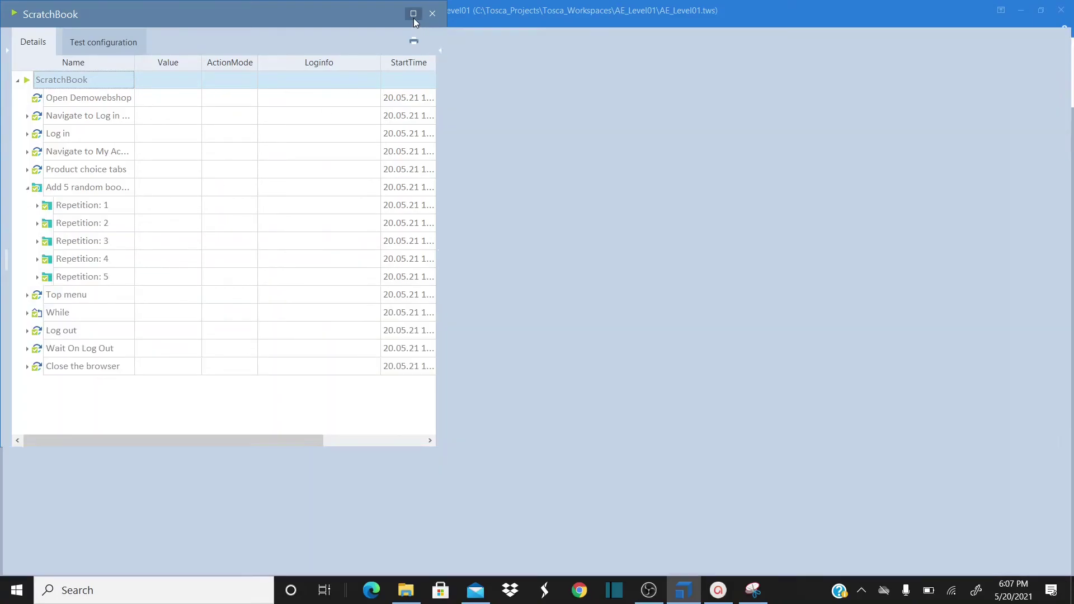
{"action": "left_click", "coordinate": [414, 14]}
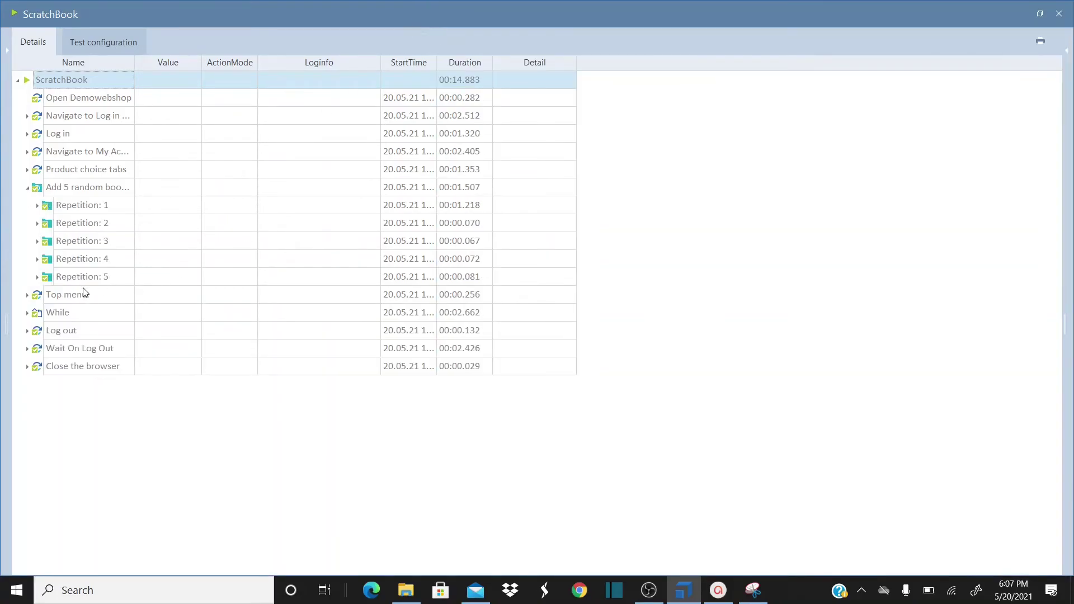
{"action": "left_click", "coordinate": [112, 188]}
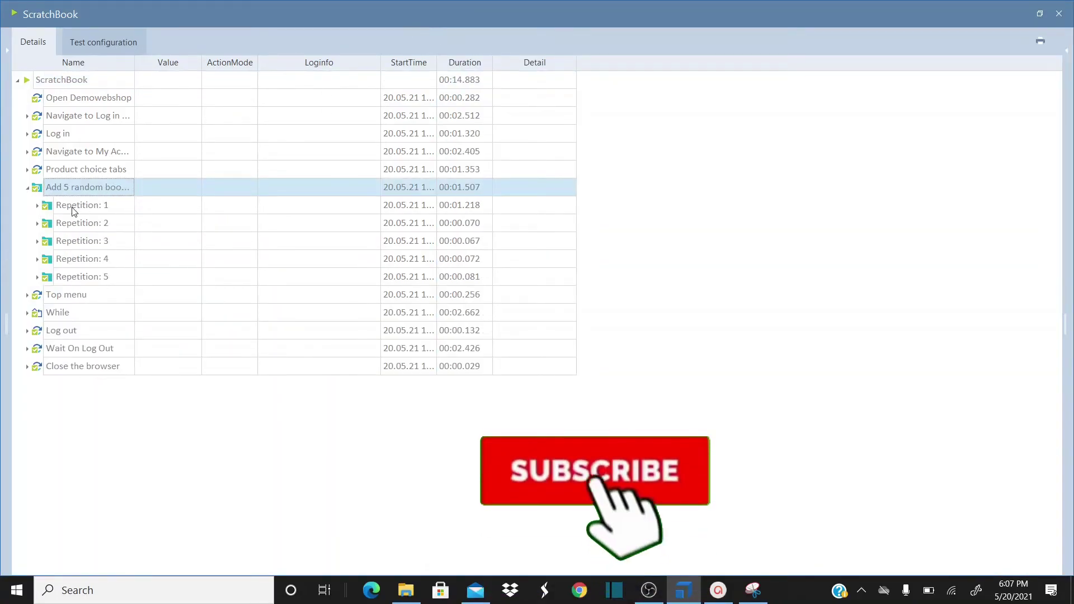
{"action": "left_click", "coordinate": [37, 206]}
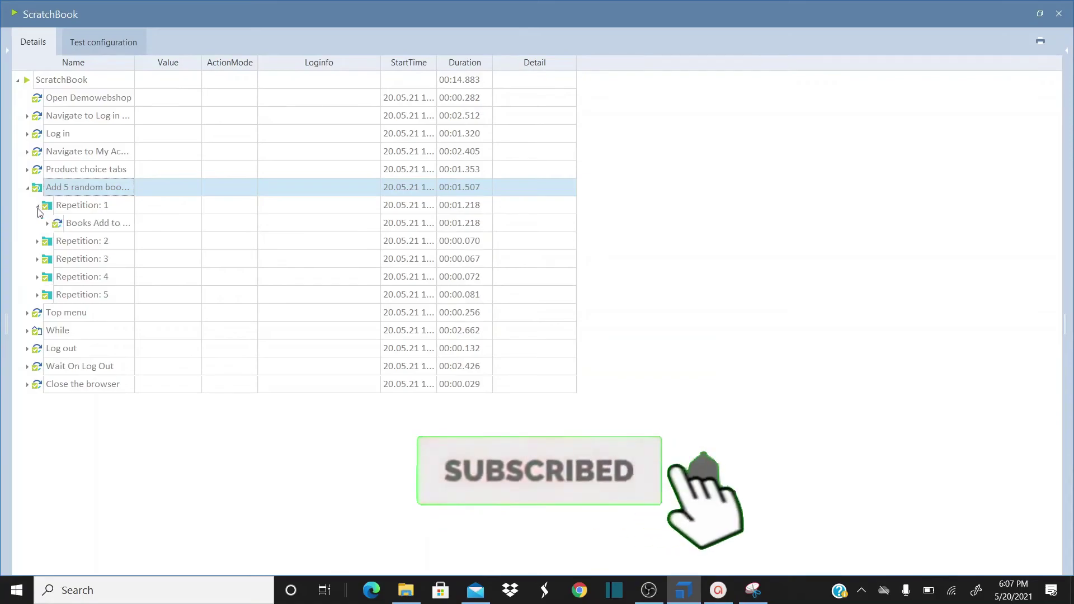
{"action": "left_click", "coordinate": [37, 241]}
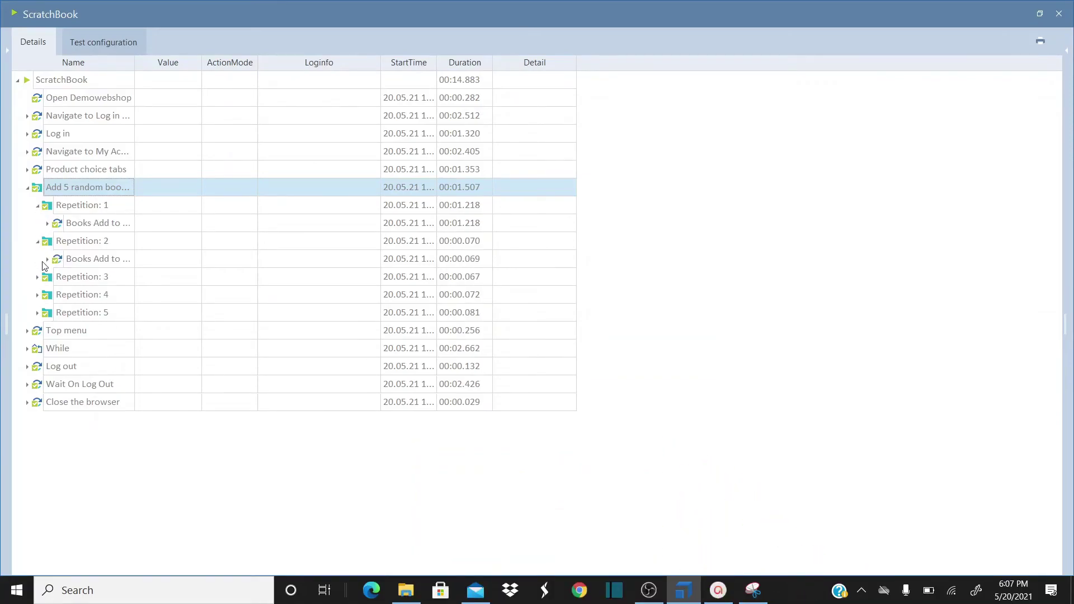
{"action": "left_click", "coordinate": [38, 277]}
{"action": "left_click", "coordinate": [38, 313]}
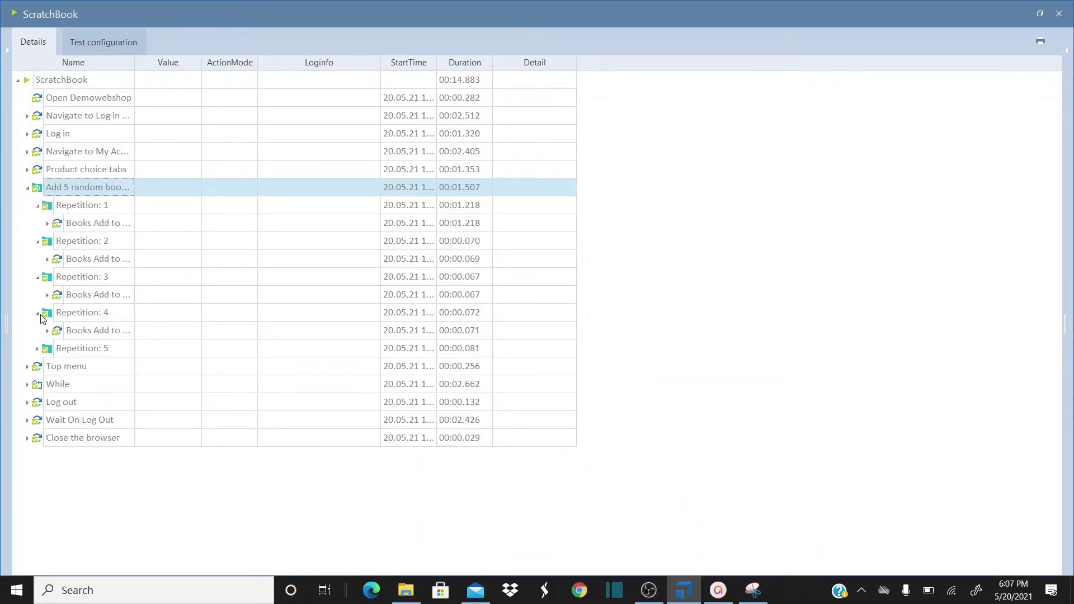
{"action": "left_click", "coordinate": [38, 349]}
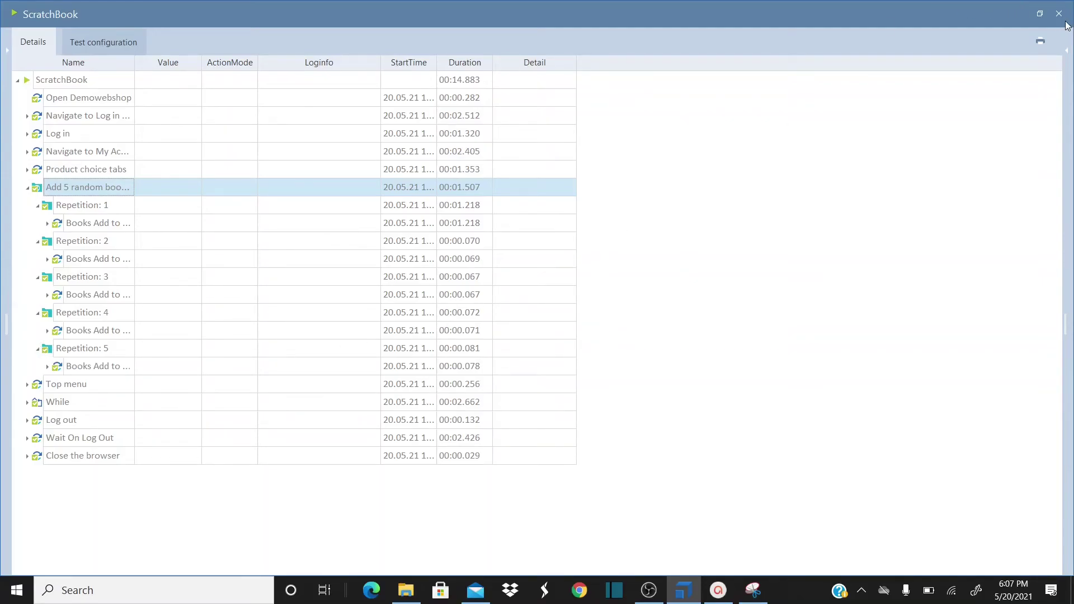
{"action": "left_click", "coordinate": [1060, 14]}
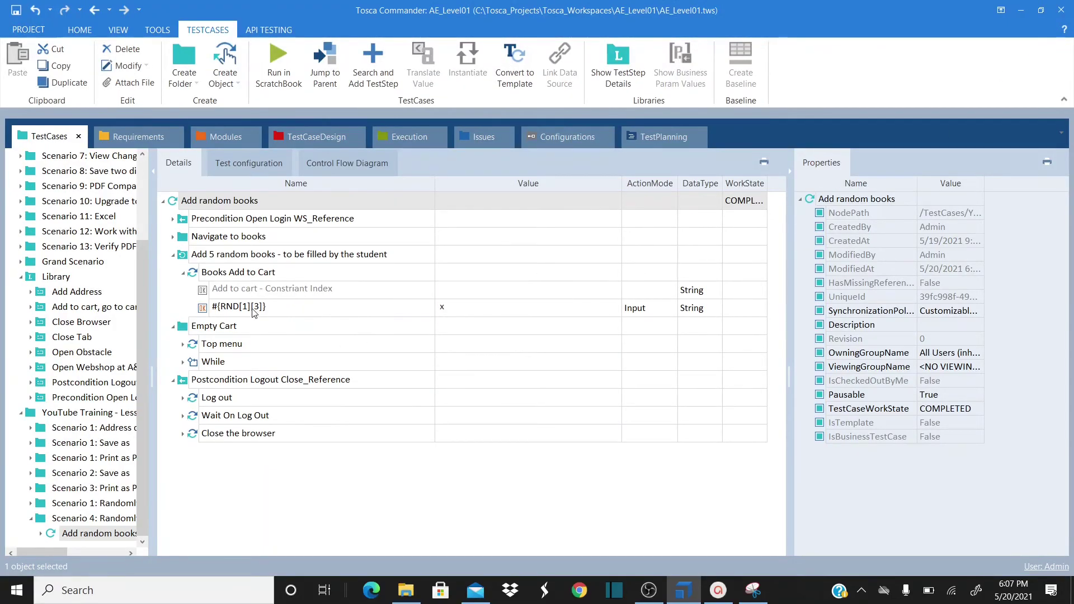
Review the Constraint Index, #{RND[1][3]} and folder Repetition 5 properties, then bring up the lesson slide
{"action": "left_click", "coordinate": [238, 297]}
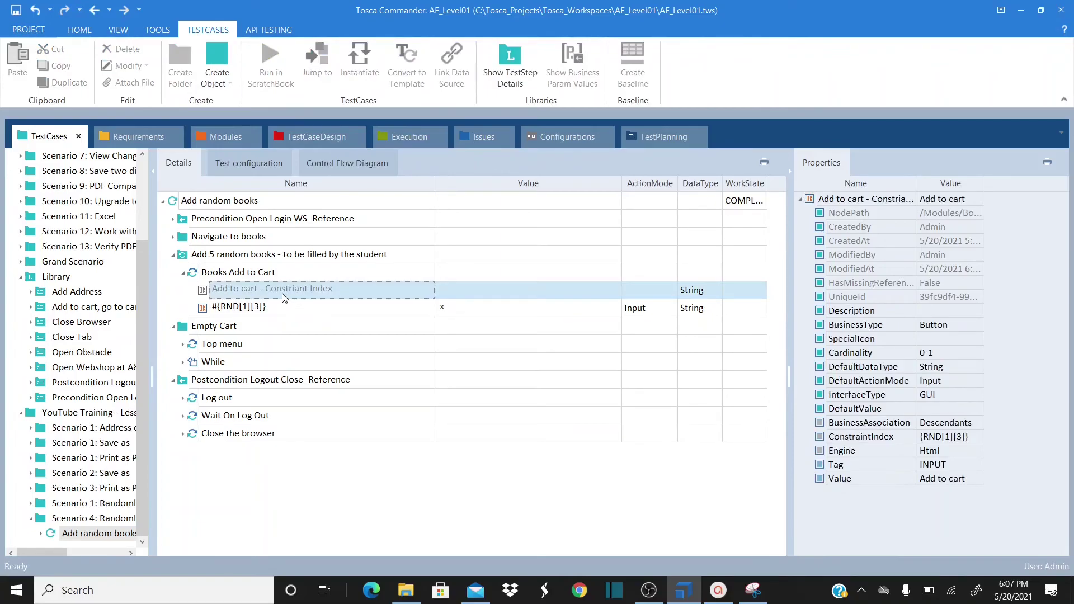
{"action": "left_click", "coordinate": [243, 315]}
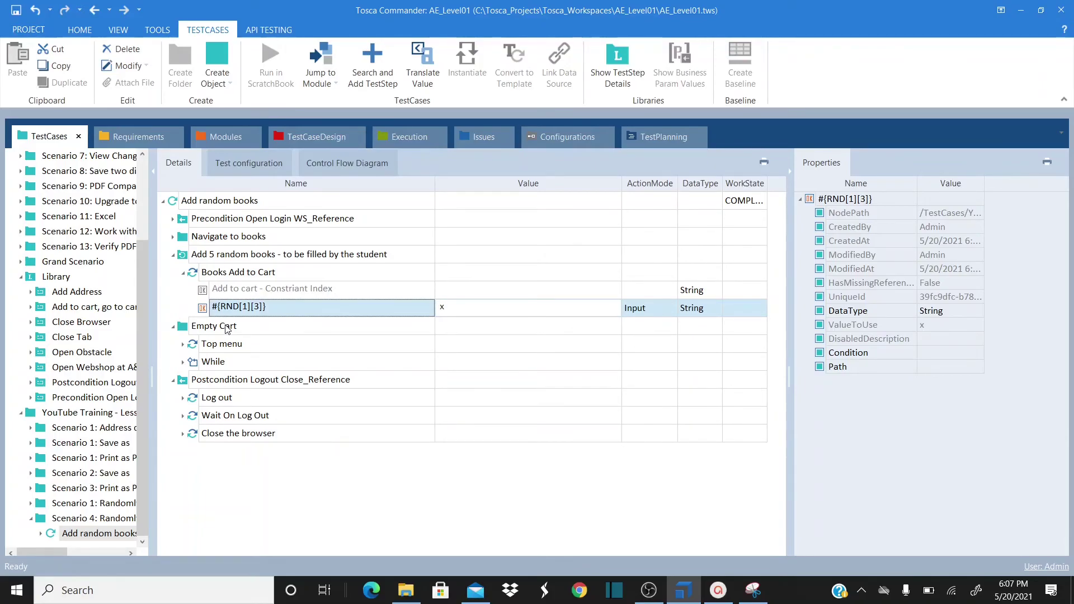
{"action": "left_click", "coordinate": [185, 253]}
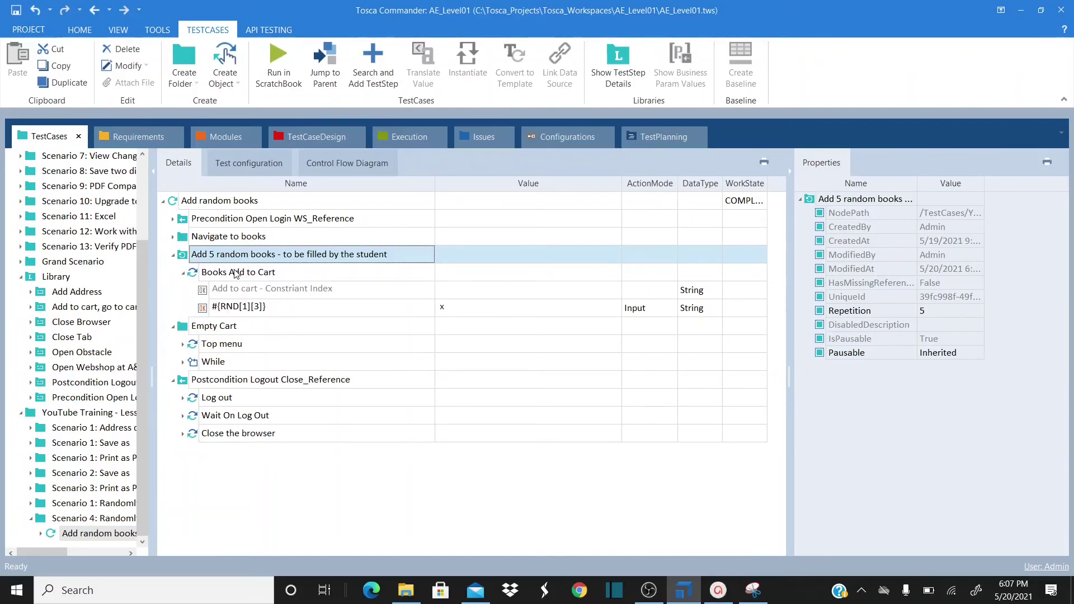
{"action": "left_click", "coordinate": [719, 591]}
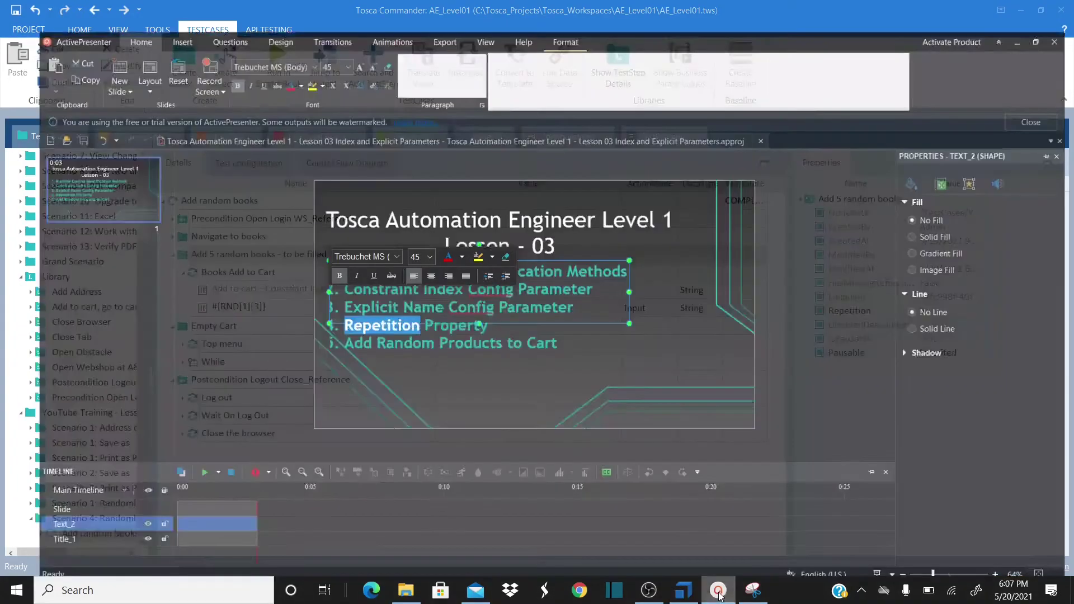
{"action": "left_click", "coordinate": [438, 381]}
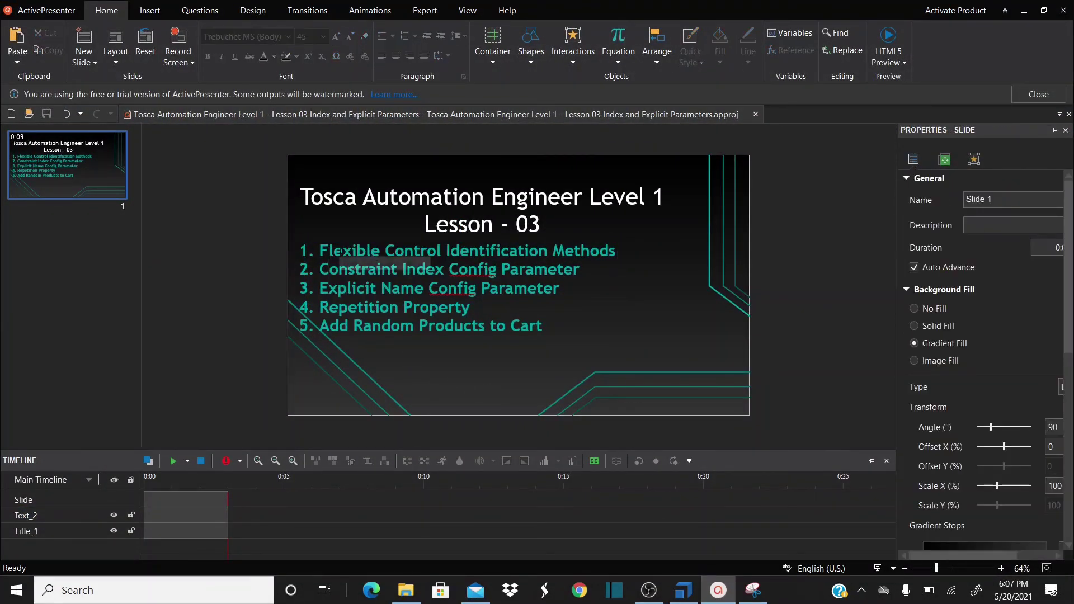
{"action": "left_click", "coordinate": [337, 253]}
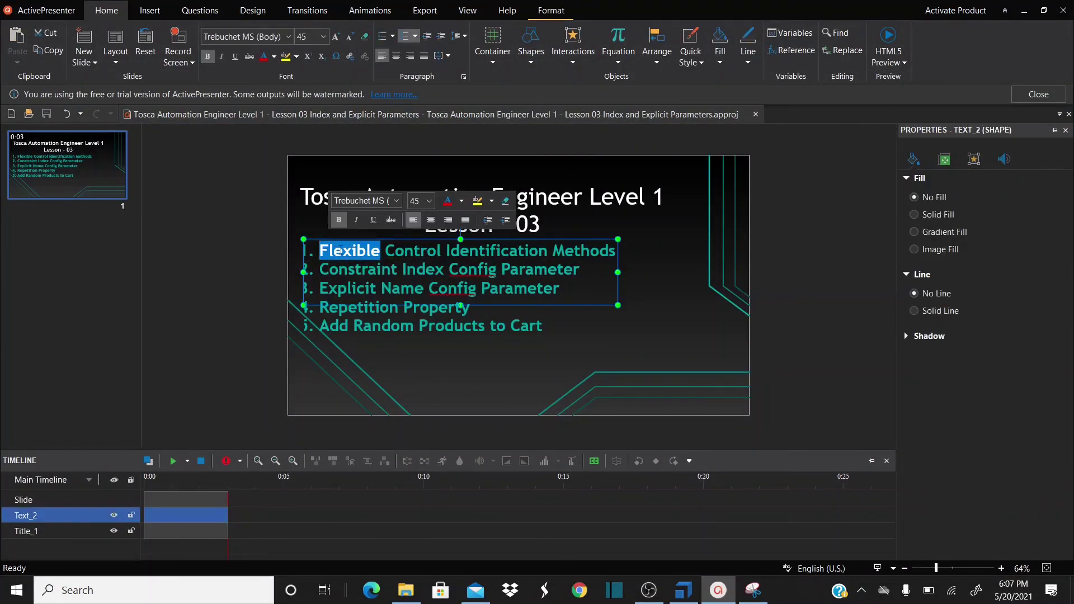
{"action": "double_click", "coordinate": [341, 272]}
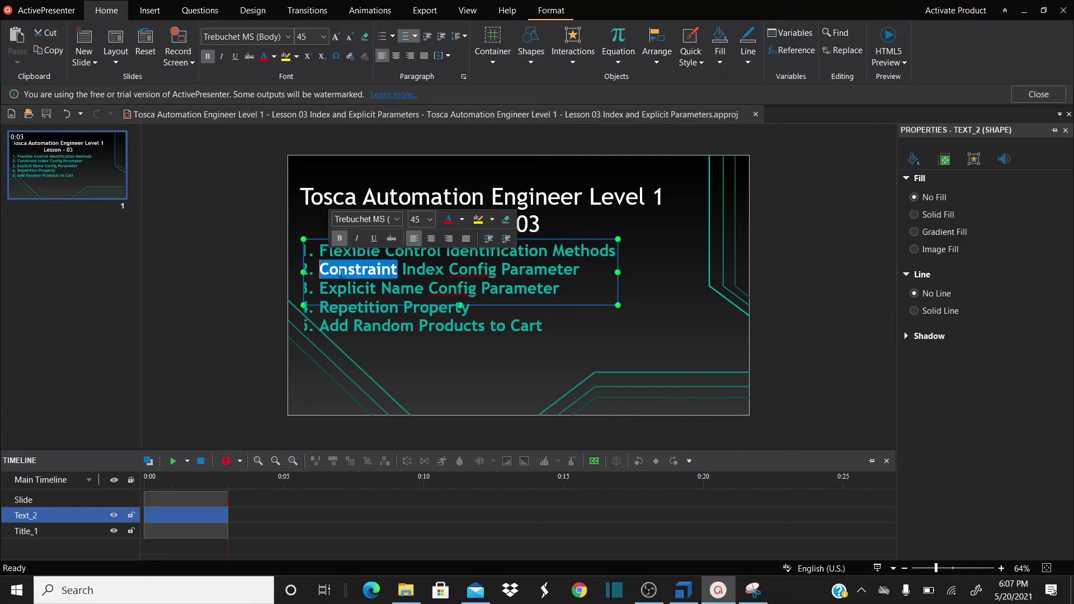
{"action": "double_click", "coordinate": [345, 290]}
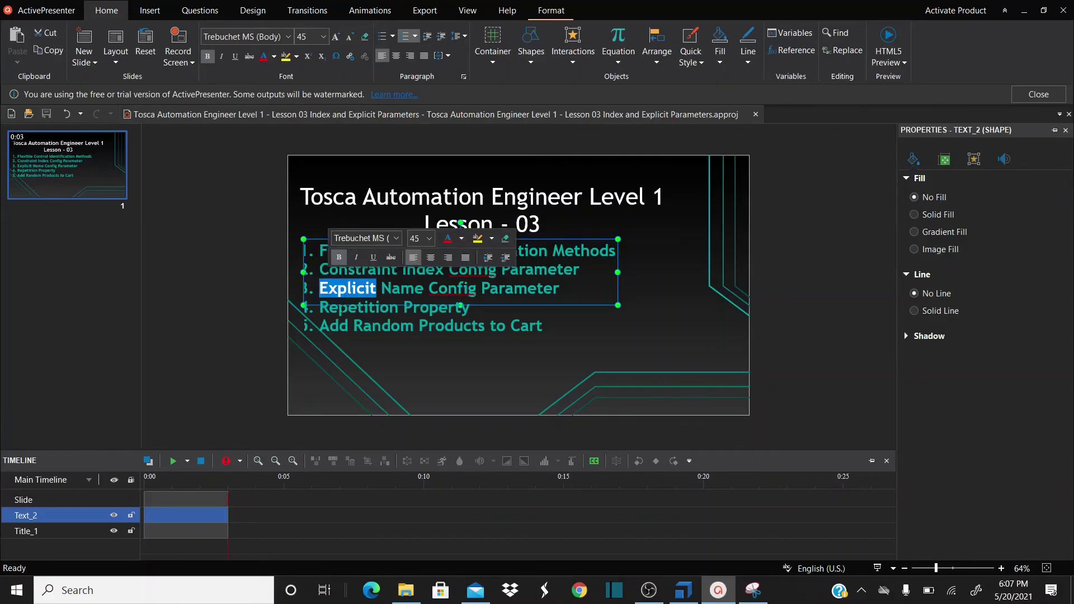
{"action": "double_click", "coordinate": [342, 308]}
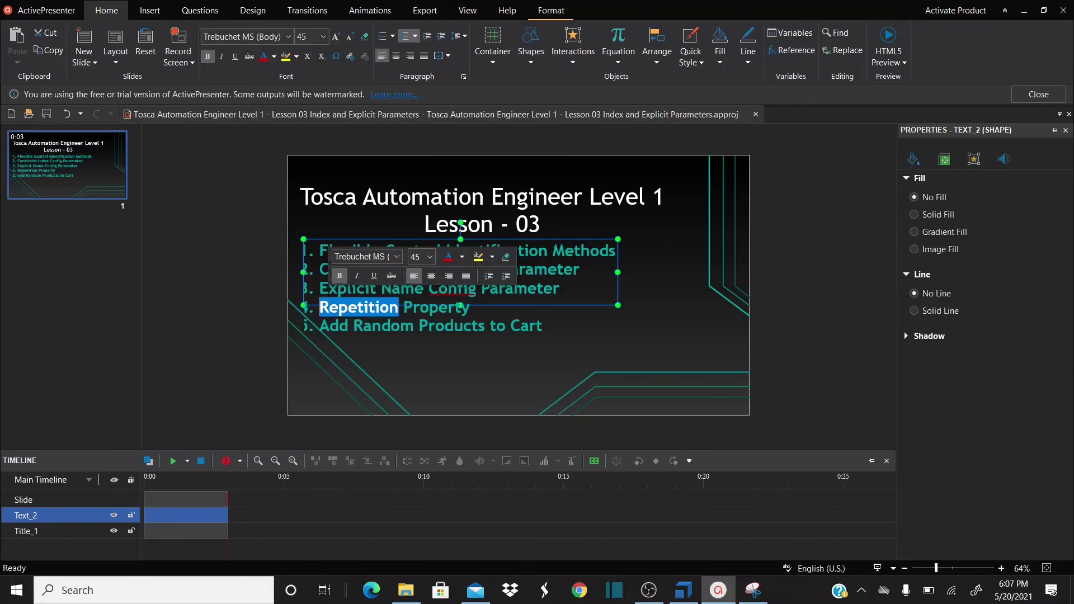
{"action": "left_click", "coordinate": [321, 269]}
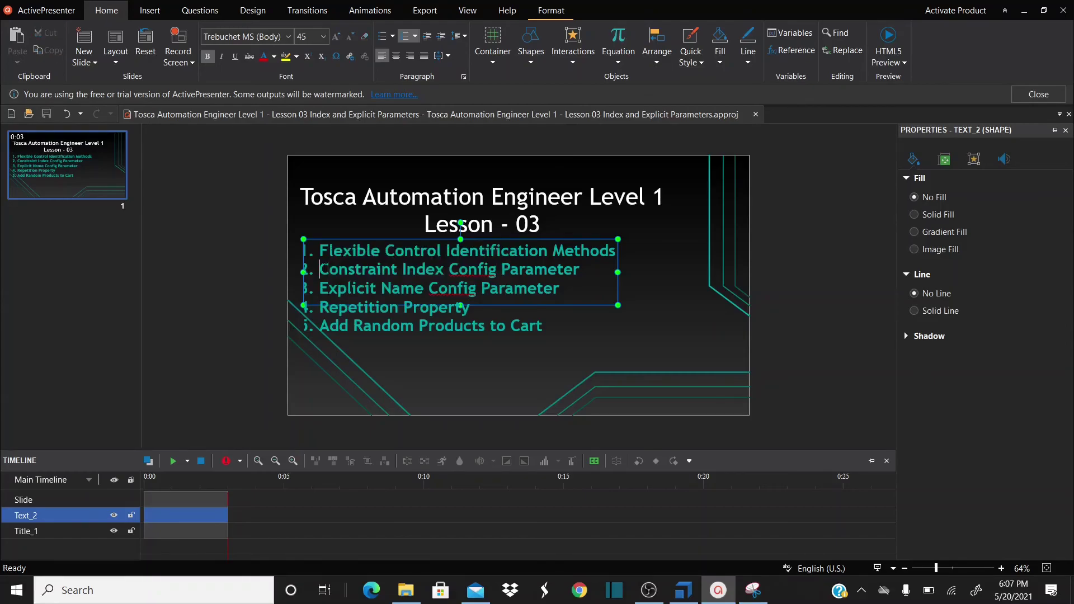
{"action": "double_click", "coordinate": [341, 328]}
{"action": "left_click", "coordinate": [341, 327]}
Minimize ActivePresenter to return to the Add random books test case
{"action": "left_click", "coordinate": [719, 589]}
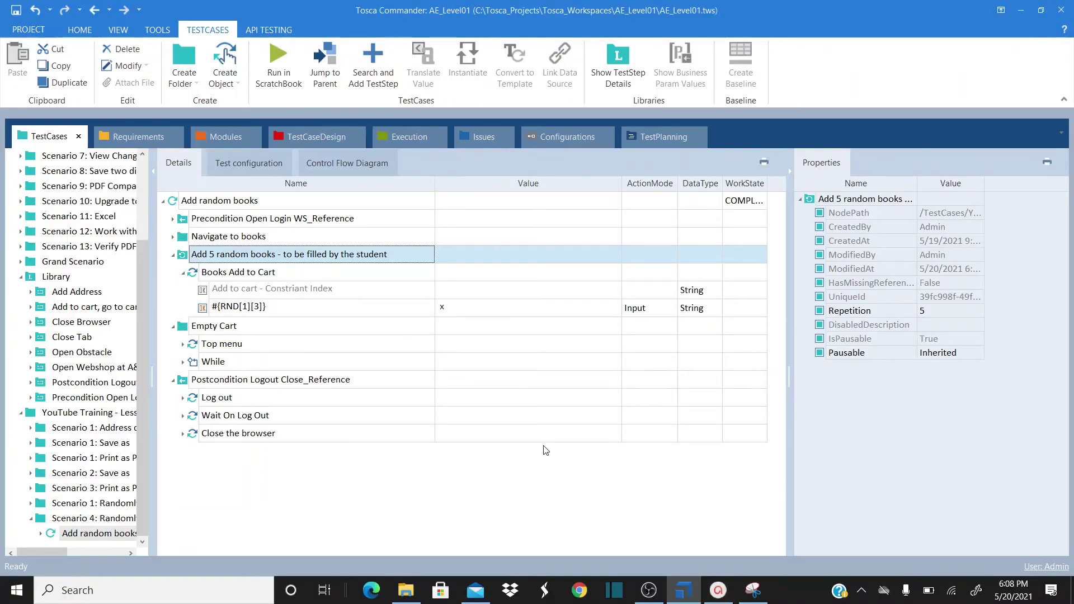